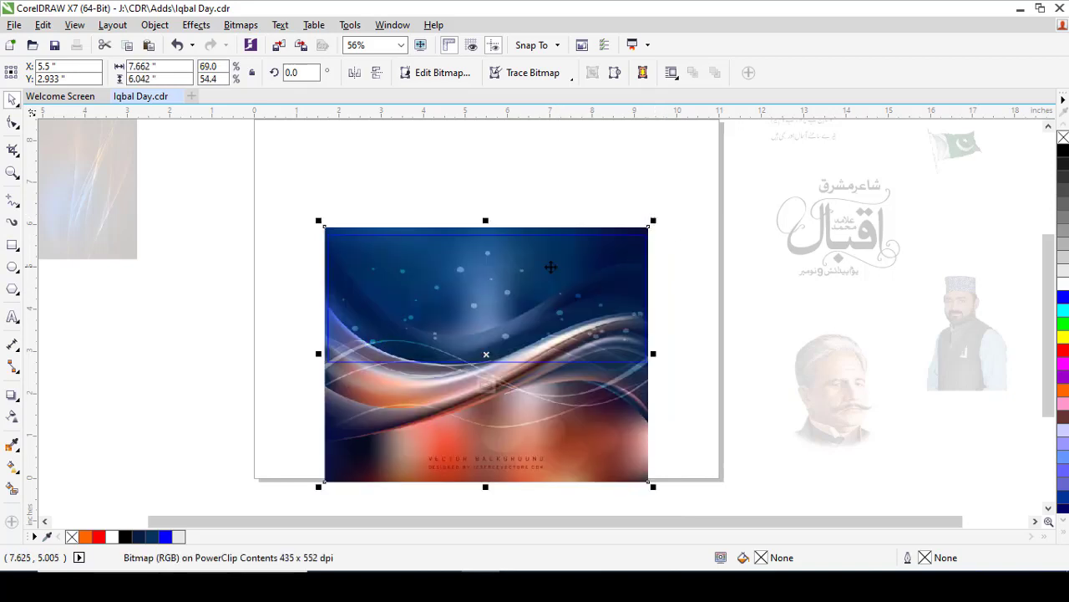
Finish editing the PowerClip contents of the blue banner and deselect everything
right_click(553, 242)
click(569, 210)
click(346, 191)
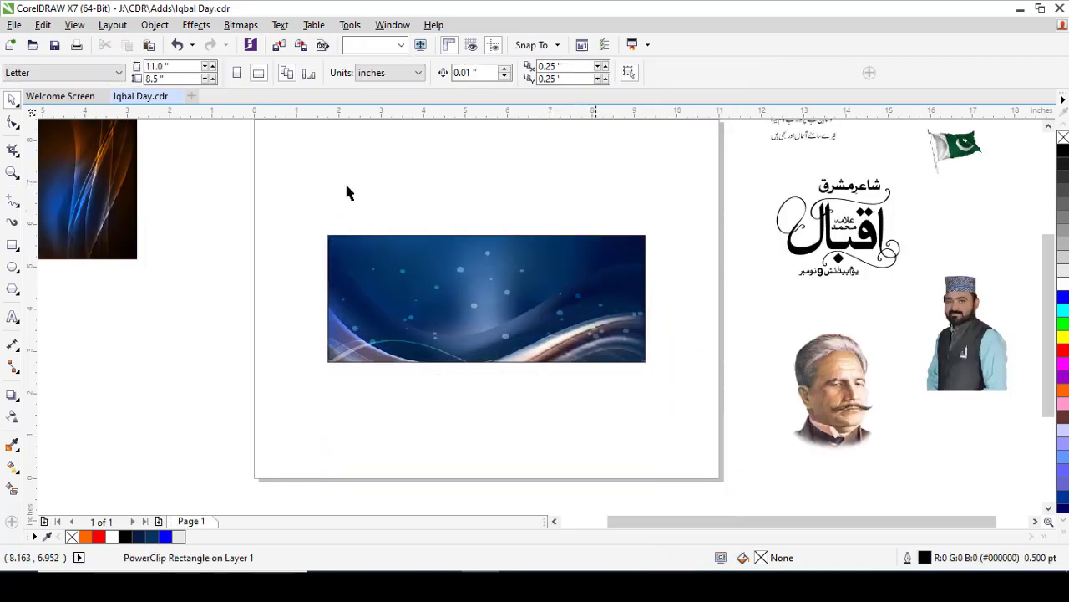
Move the orange-and-blue light streak image over the page and PowerClip it inside the blue banner rectangle
drag(108, 196, 396, 196)
right_click(399, 131)
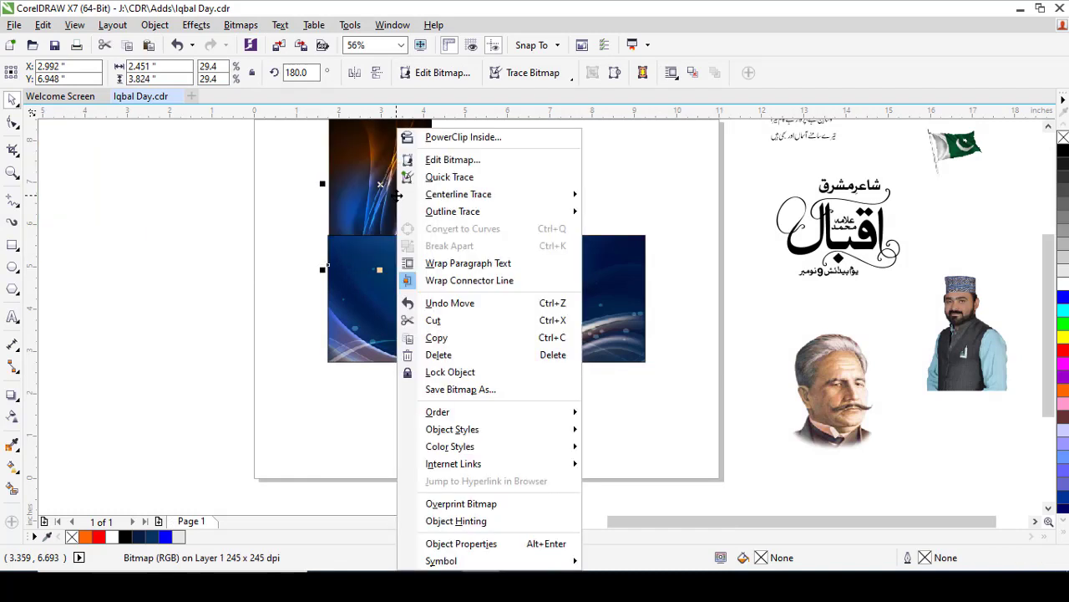
click(435, 139)
click(496, 277)
Open the banner's PowerClip for editing and move the light streak image over the right end of the banner
right_click(516, 259)
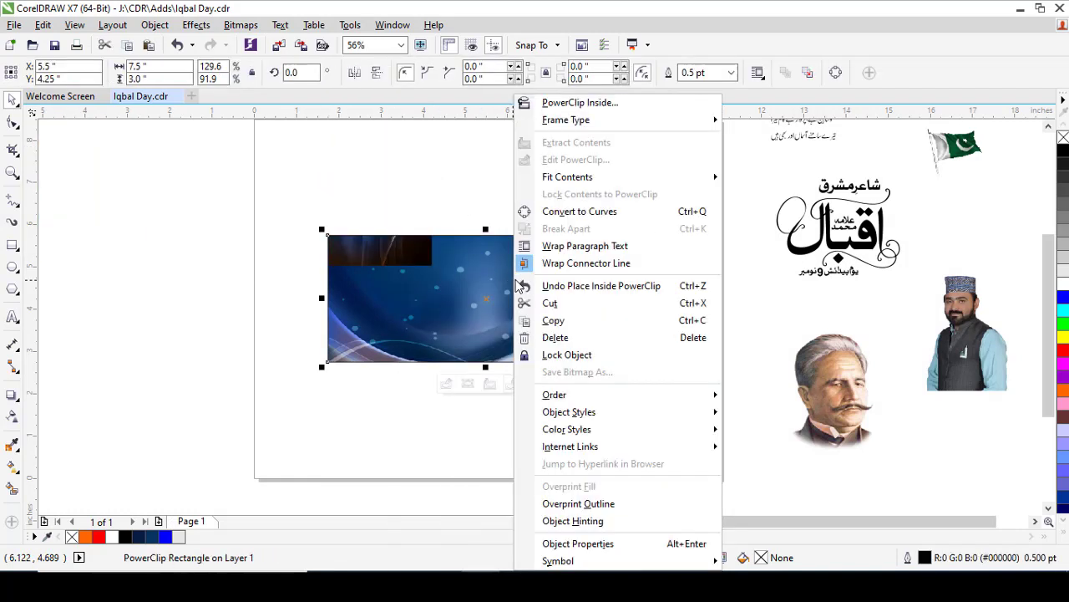
click(552, 160)
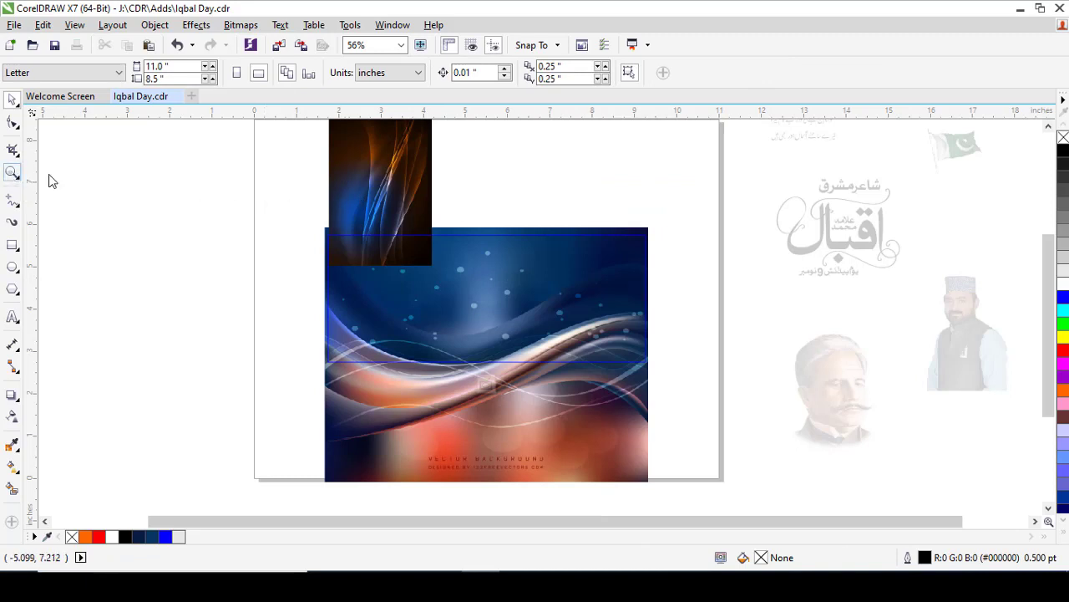
drag(415, 191, 661, 425)
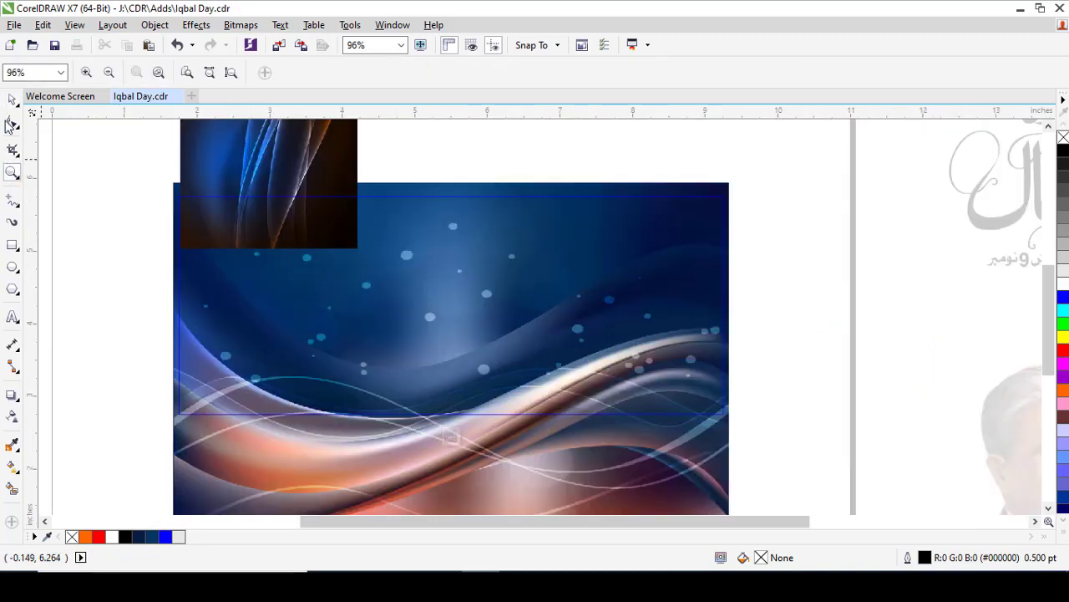
key(space)
drag(453, 262, 697, 381)
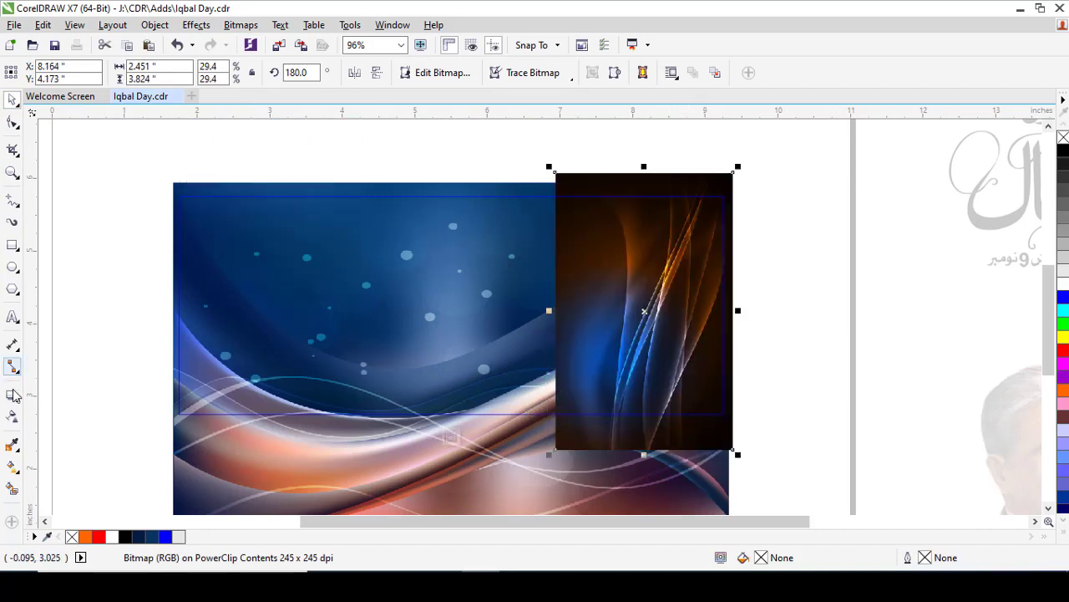
Fade the light streak image out toward its left side with a linear transparency, nudge it slightly right, and finish editing the PowerClip
click(13, 416)
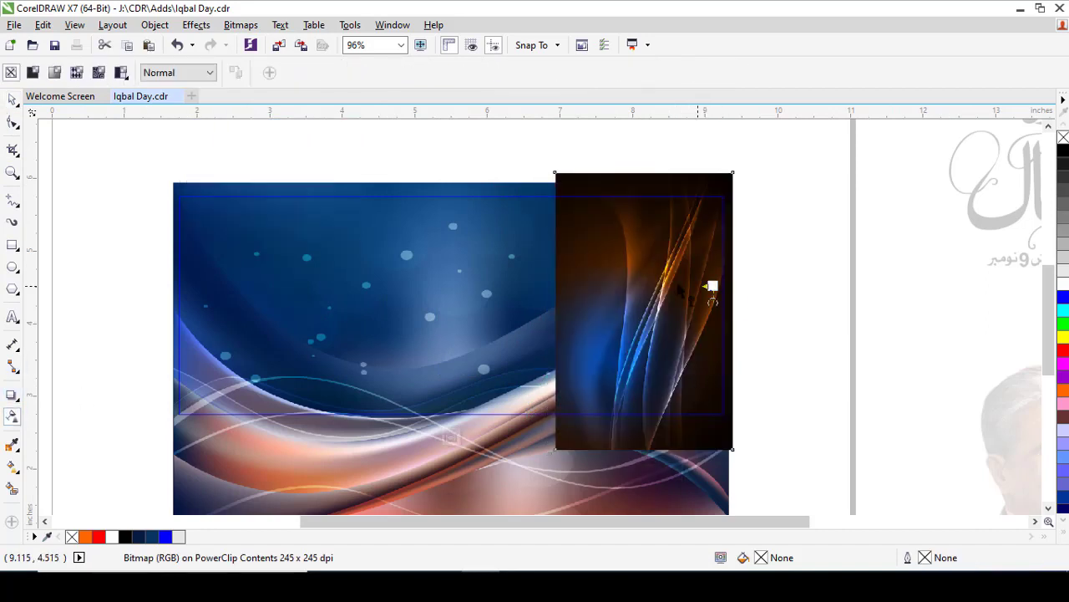
drag(707, 284, 602, 287)
key(space)
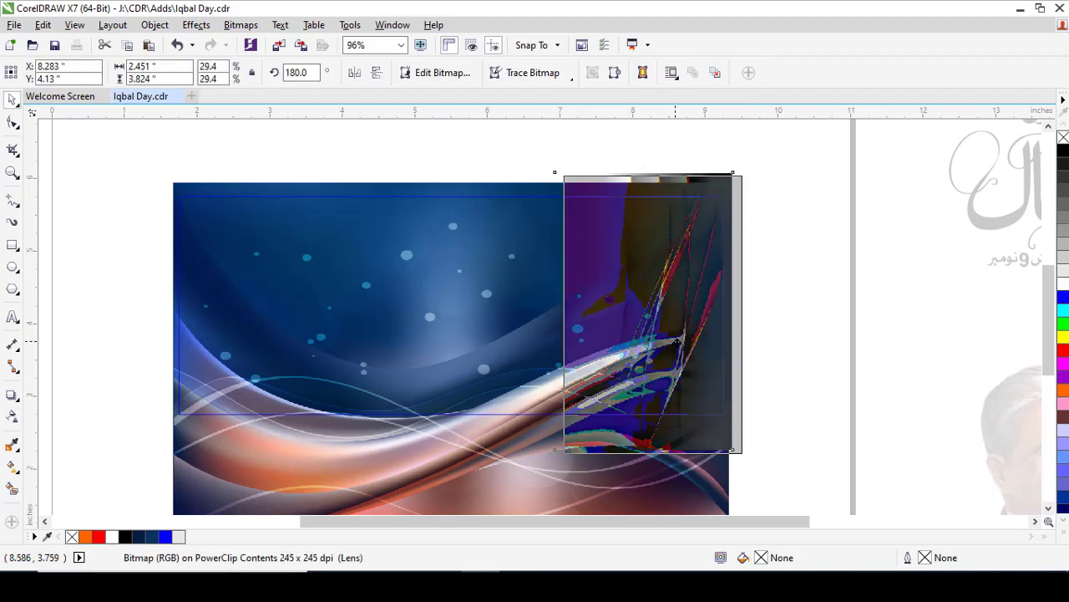
right_click(706, 263)
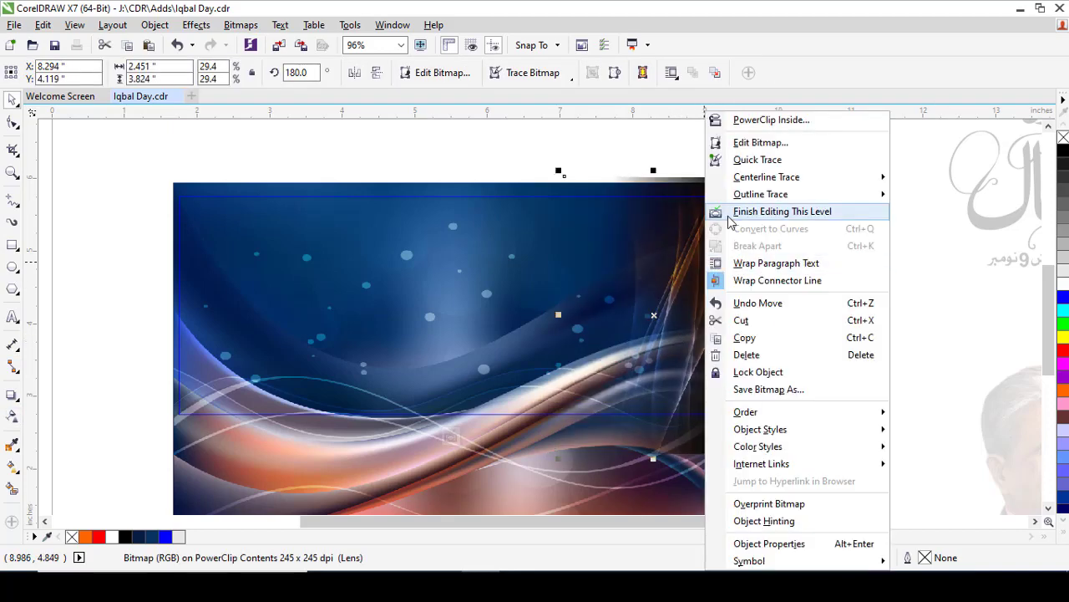
click(782, 210)
click(710, 262)
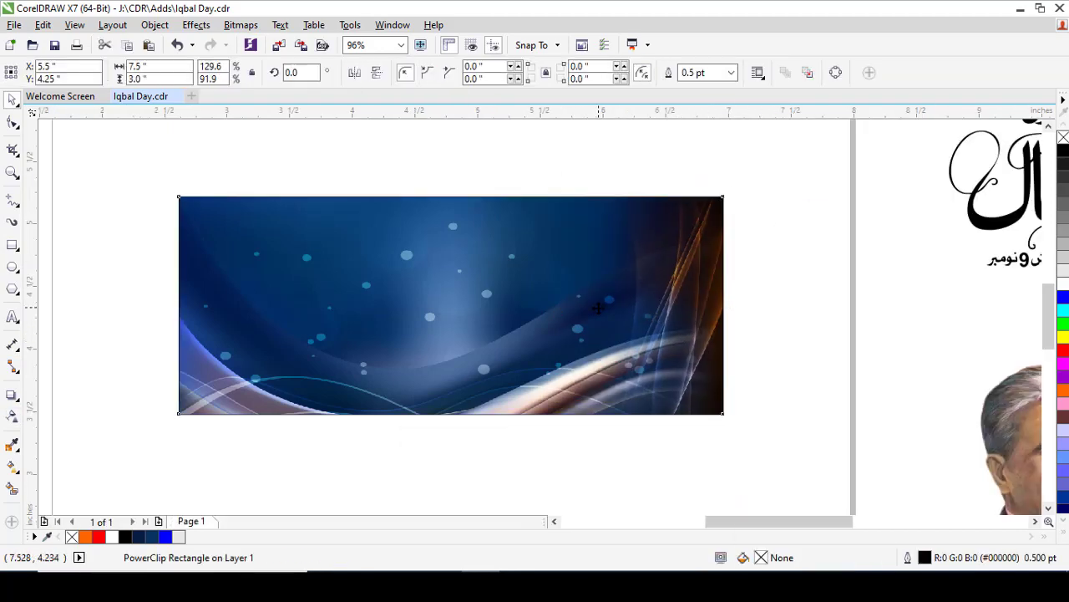
Send the banner behind the mustached man's portrait and place the portrait at the banner's left end
key(shift+F2)
key(Escape)
scroll(598, 309, down, 3)
scroll(631, 426, right, 2)
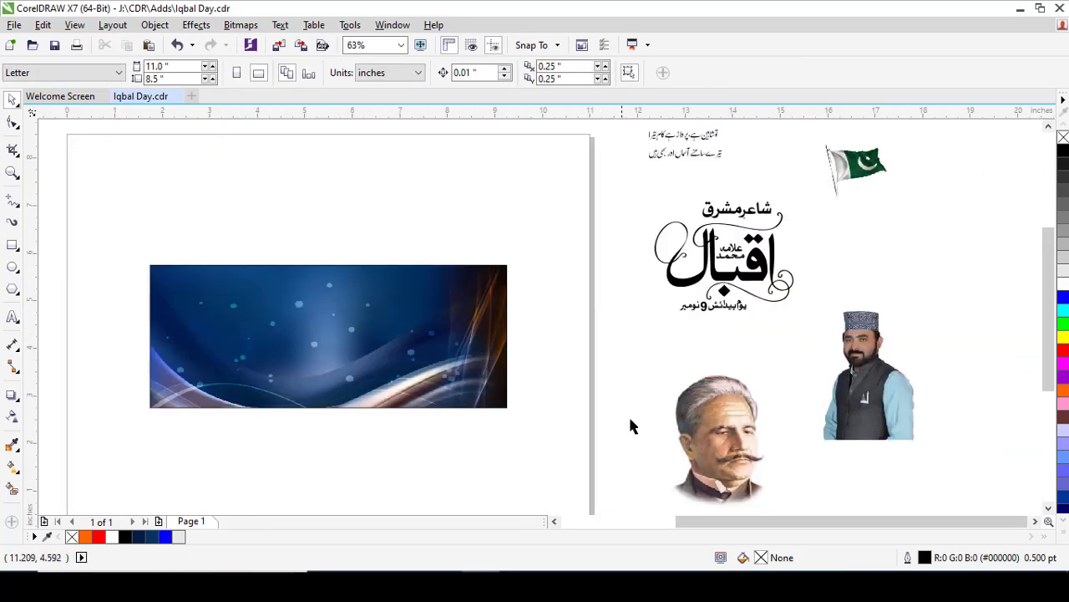
drag(676, 432, 125, 260)
scroll(512, 357, up, 2)
click(512, 356)
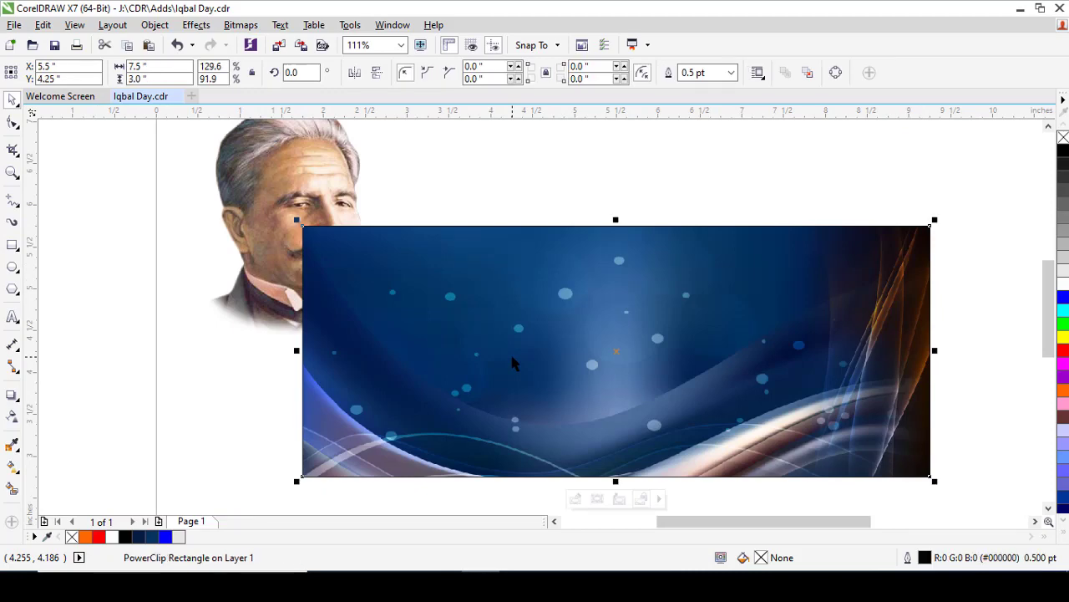
key(shift+Page_Down)
drag(262, 238, 404, 317)
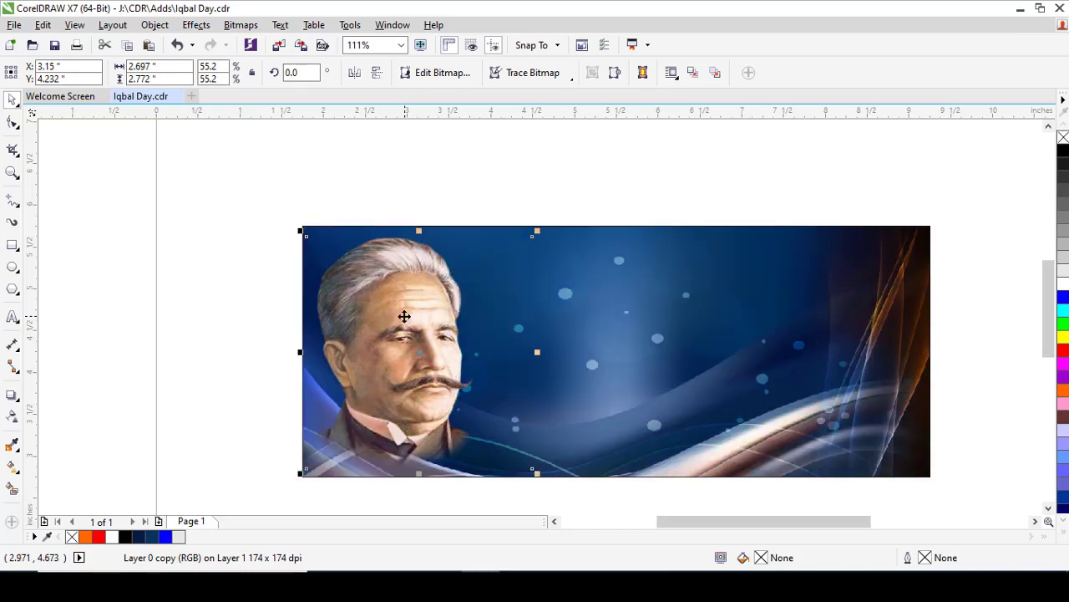
PowerClip the portrait inside the banner rectangle
right_click(402, 314)
click(460, 137)
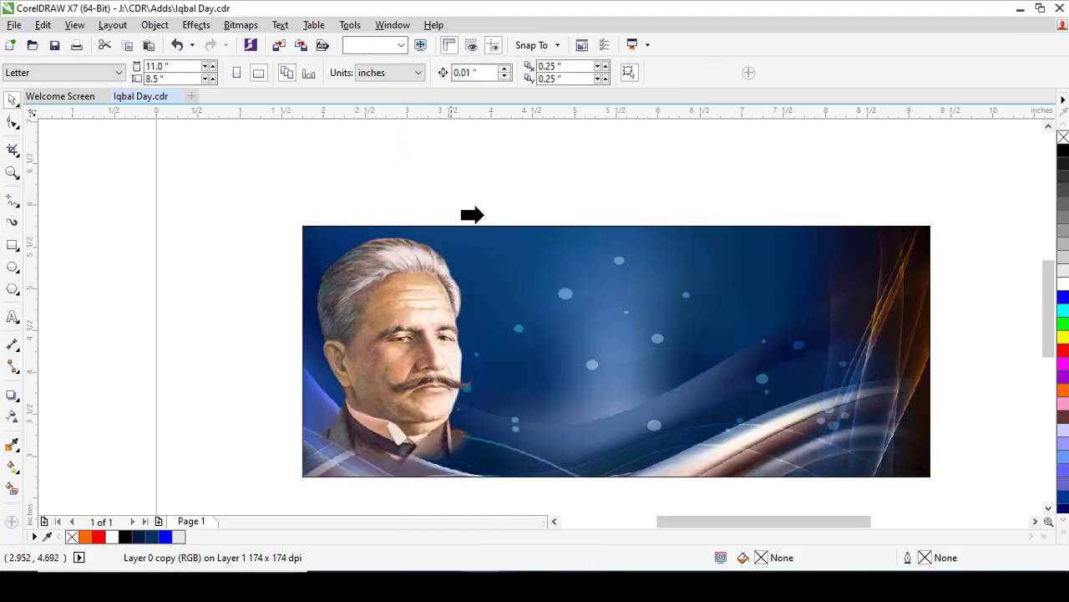
click(639, 298)
click(521, 177)
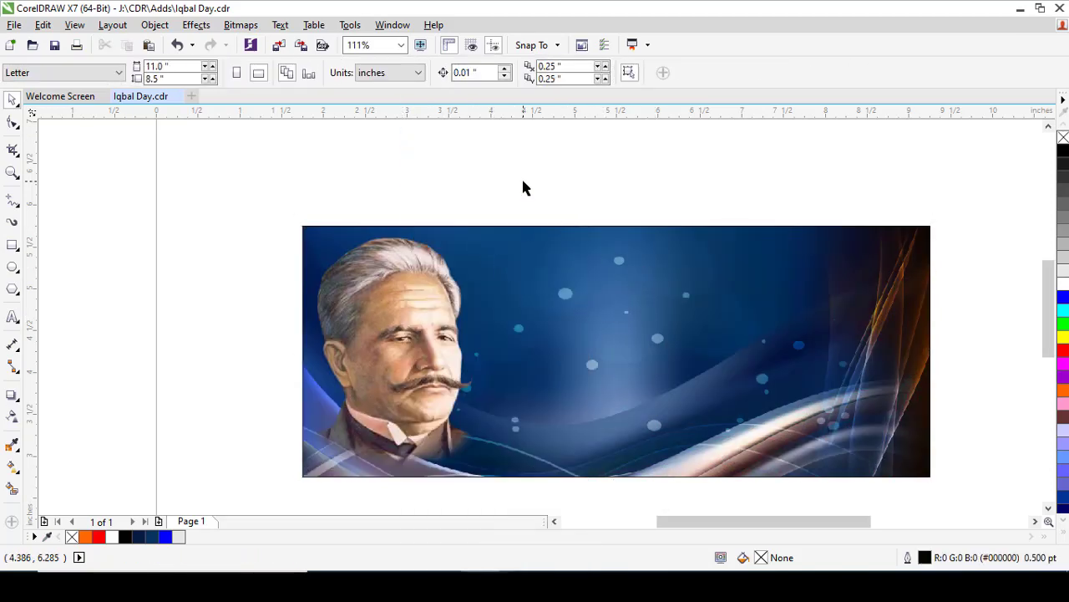
Move the Iqbal calligraphy, the date line and the heading line onto the middle of the banner, keeping their stacked arrangement
scroll(522, 176, down, 3)
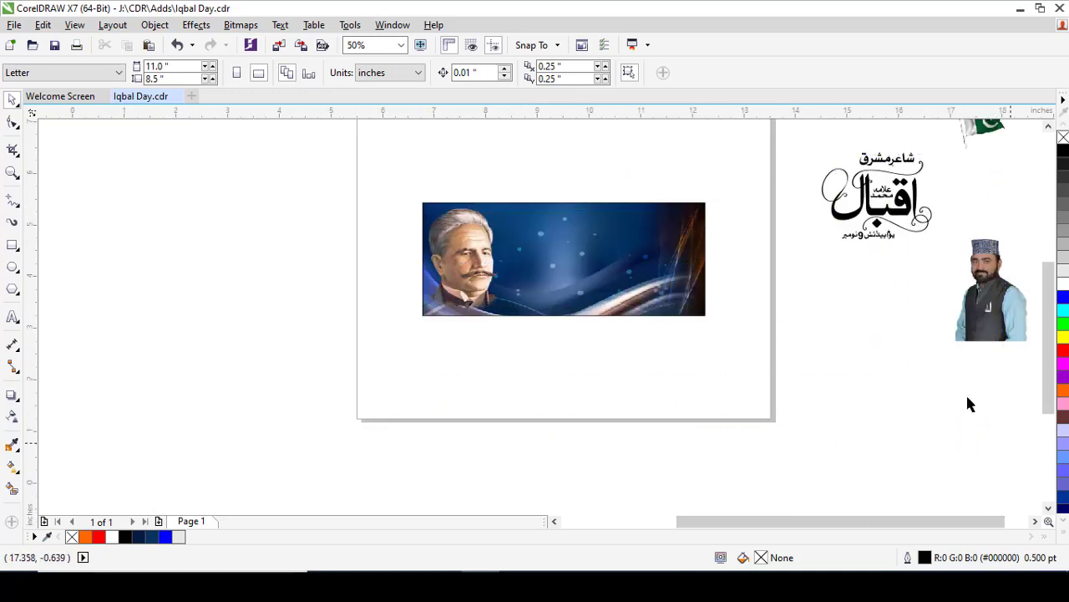
scroll(967, 401, up, 1)
click(777, 213)
drag(777, 213, 363, 288)
drag(793, 240, 365, 322)
drag(801, 135, 387, 215)
click(513, 242)
key(shift+F2)
key(Escape)
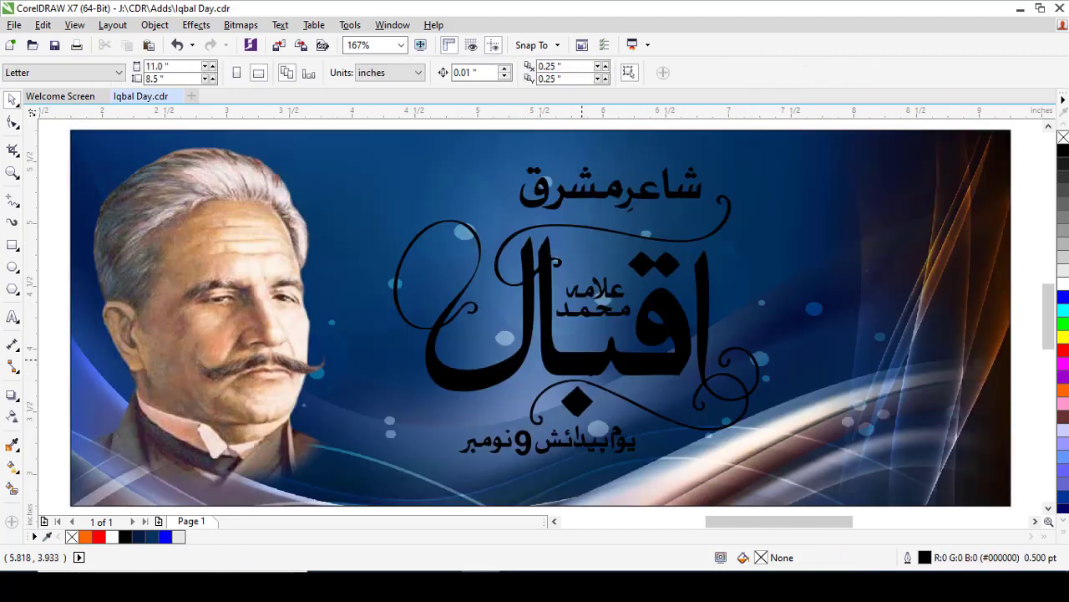
Group the three calligraphy pieces, enlarge them slightly in the middle of the banner, and ungroup them
scroll(589, 357, down, 2)
drag(452, 225, 692, 438)
key(ctrl+g)
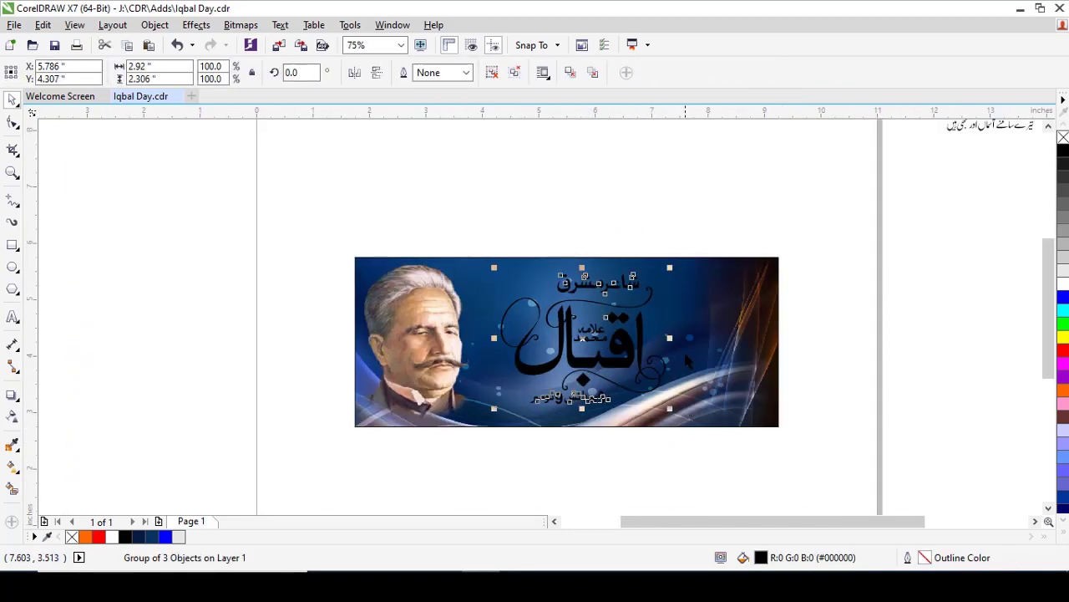
shift+click(686, 354)
key(shift+F2)
drag(762, 212, 730, 223)
drag(739, 167, 757, 149)
key(ctrl+u)
key(Escape)
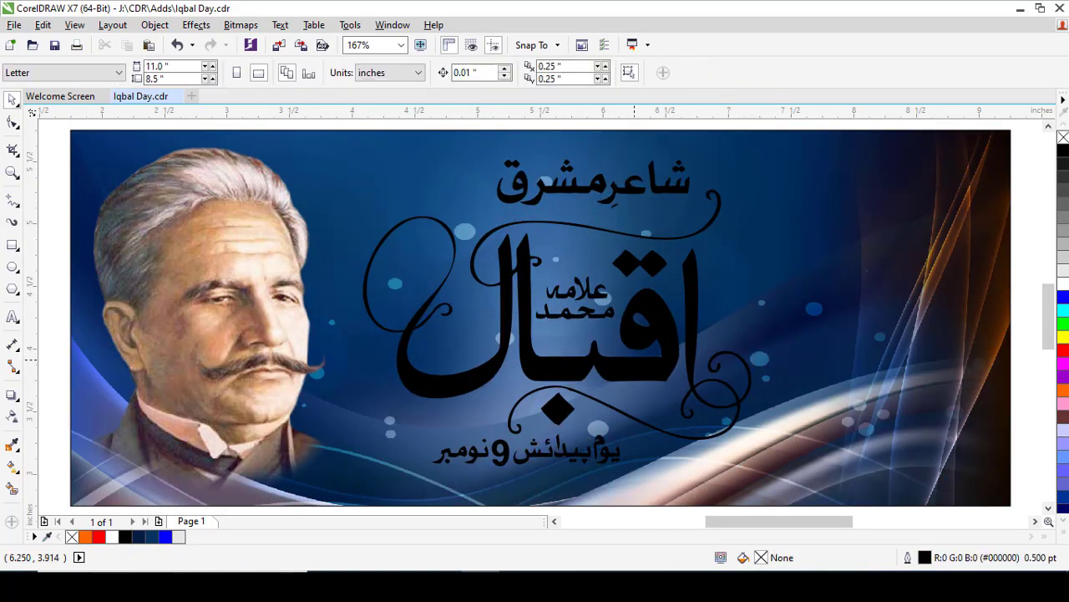
Fill the large Iqbal calligraphy with white and give it a black outline
drag(640, 371, 682, 371)
key(ctrl+z)
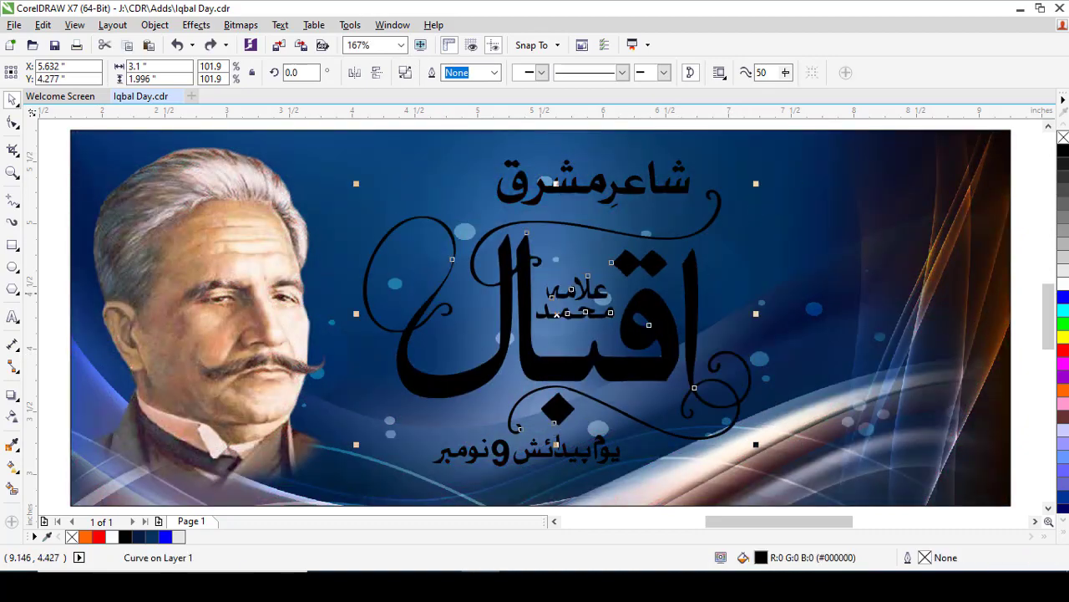
click(1064, 286)
right_click(1063, 158)
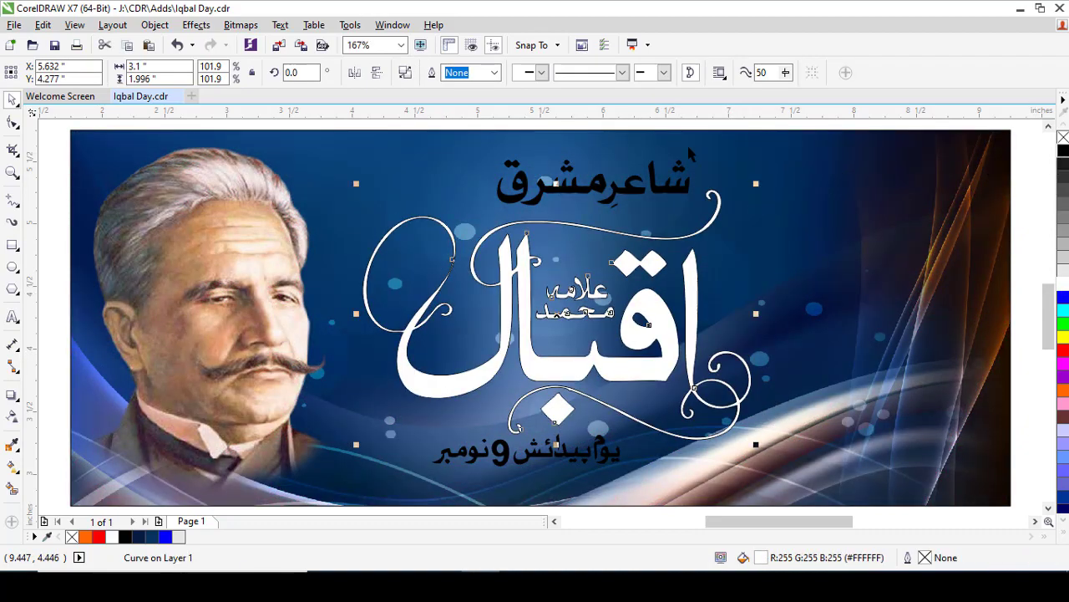
Set the Iqbal calligraphy's outline width to 4.0 pt, drawn behind the fill and scaled with the object
click(494, 73)
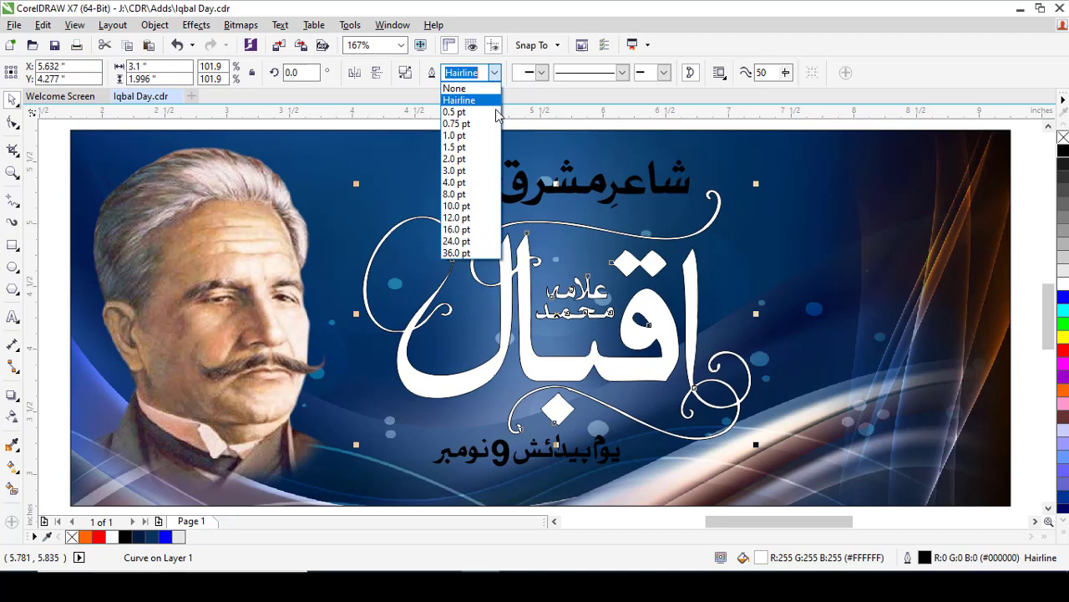
click(479, 175)
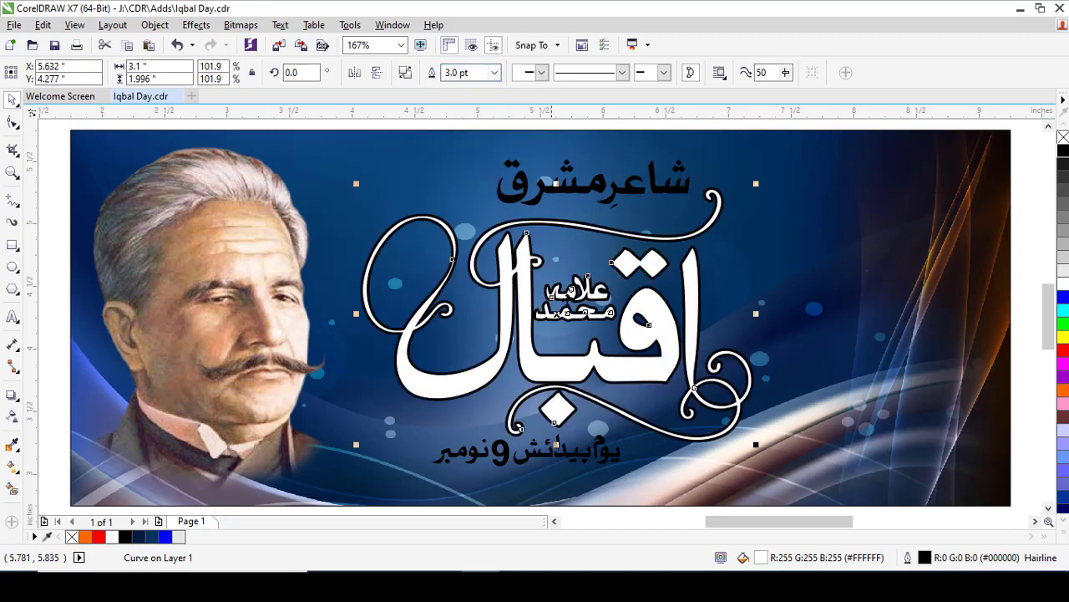
click(495, 73)
click(478, 185)
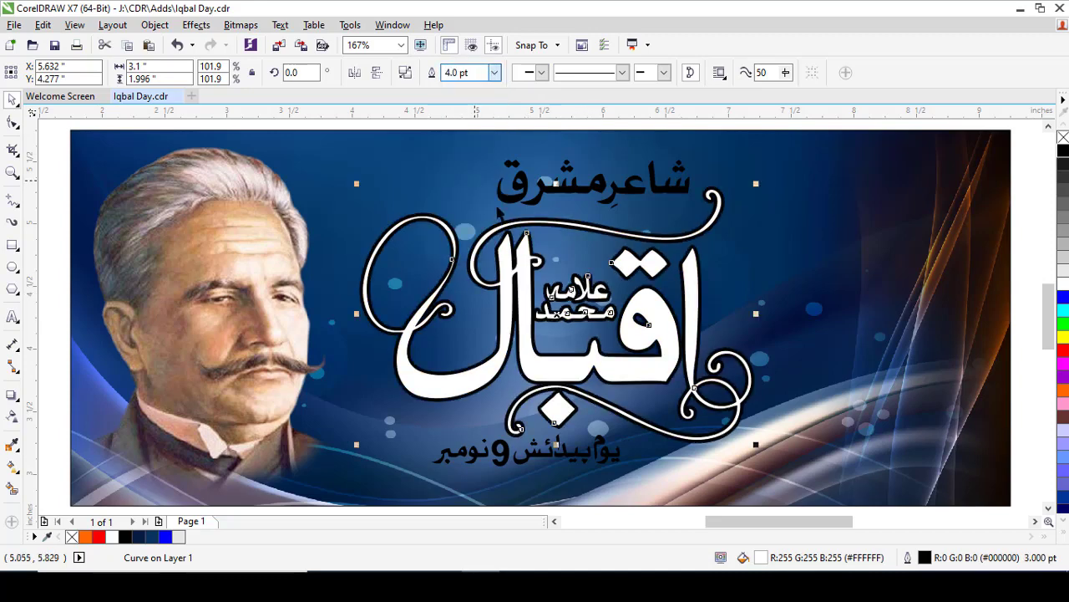
key(F12)
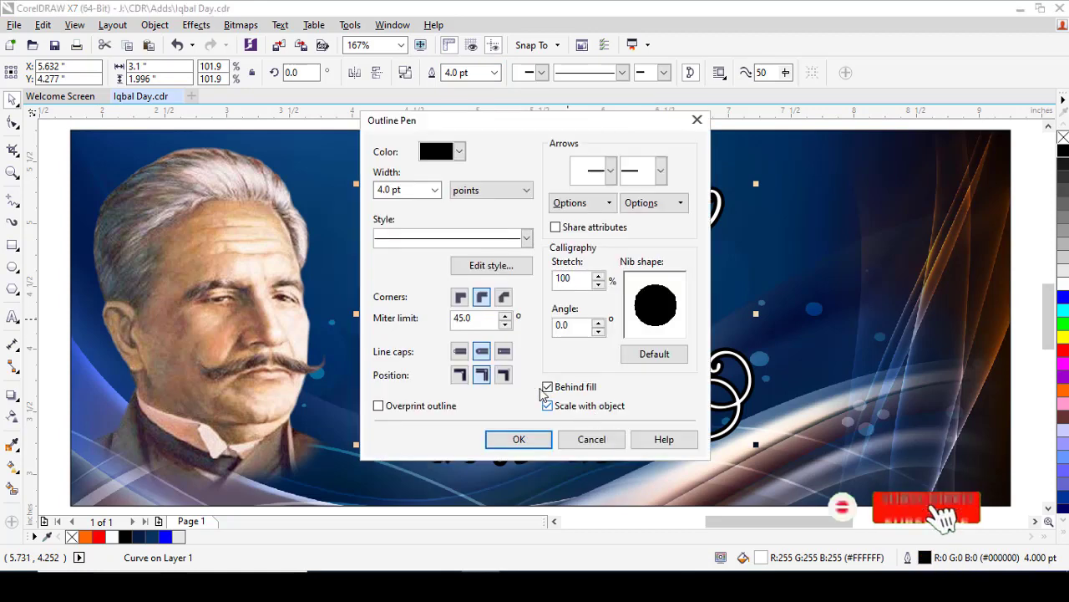
click(415, 405)
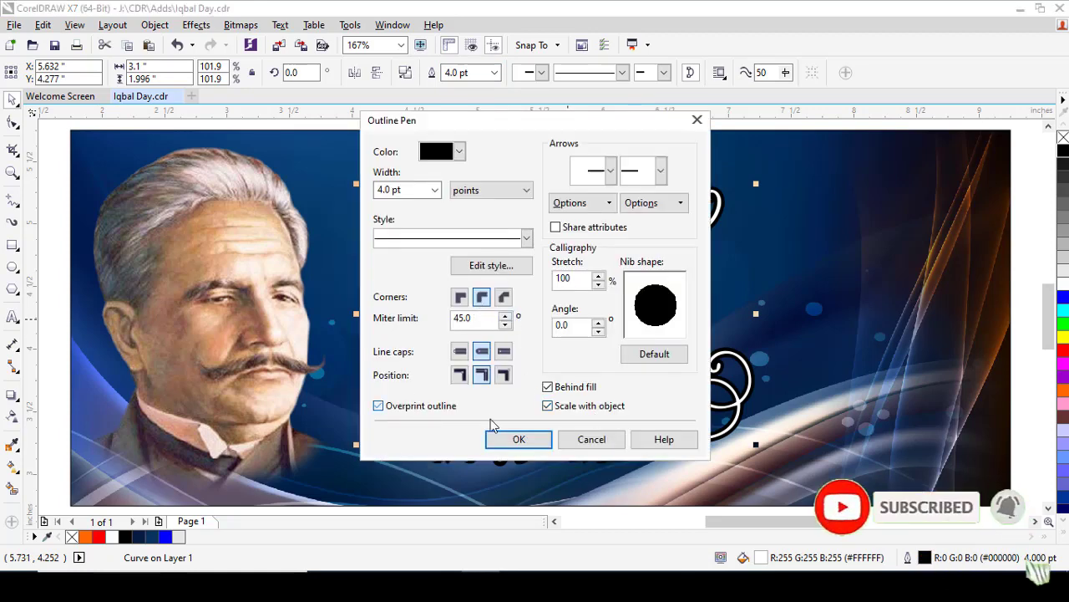
click(519, 447)
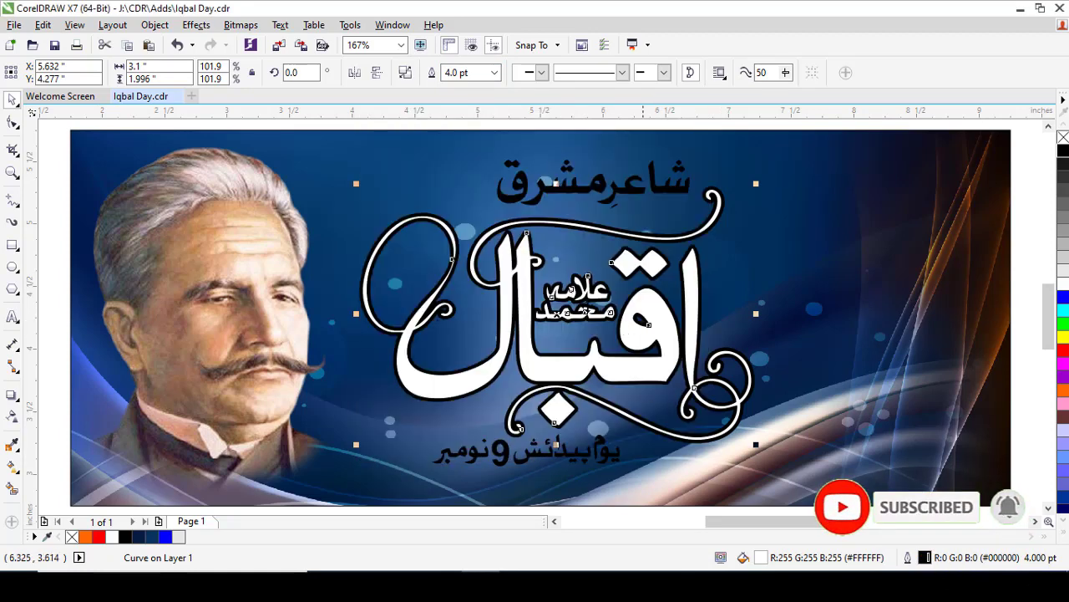
Apply a vertical linear fountain fill to the Iqbal calligraphy, running from white above the letters to dark blue below them
click(12, 467)
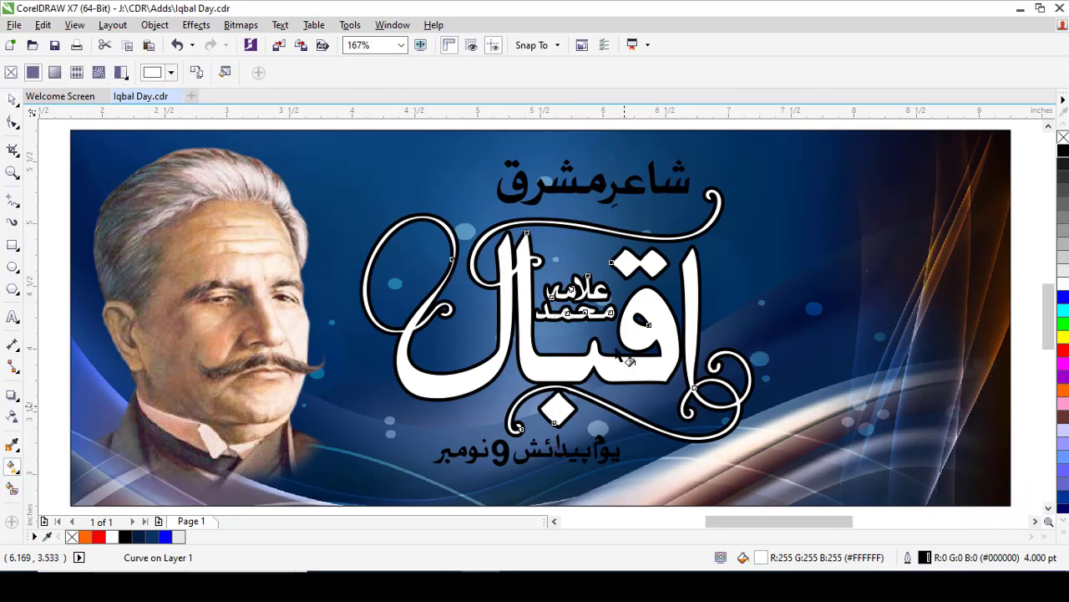
drag(624, 282, 623, 255)
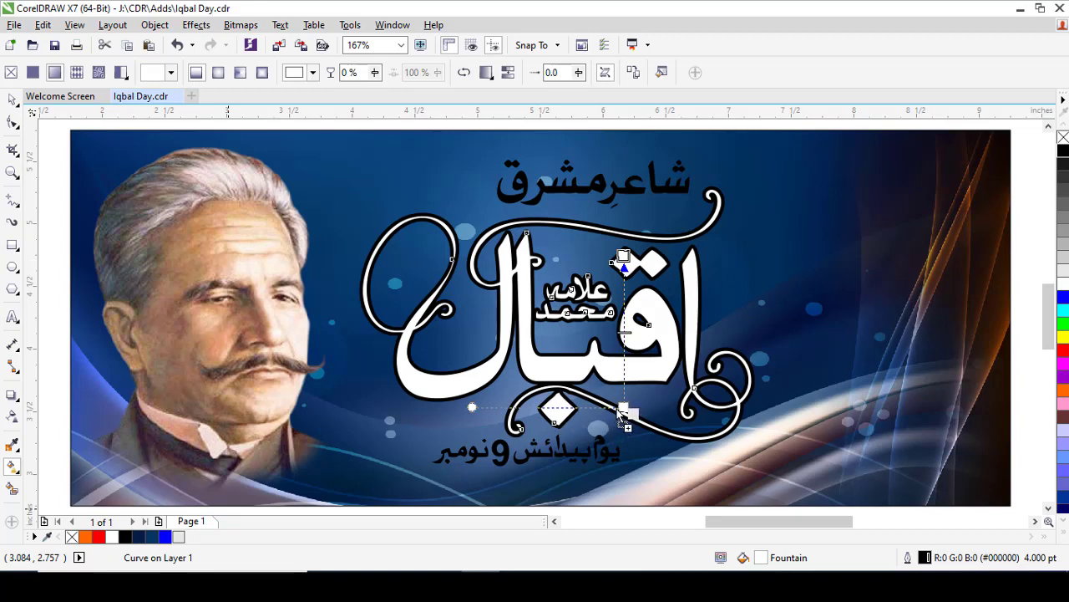
drag(626, 415, 623, 380)
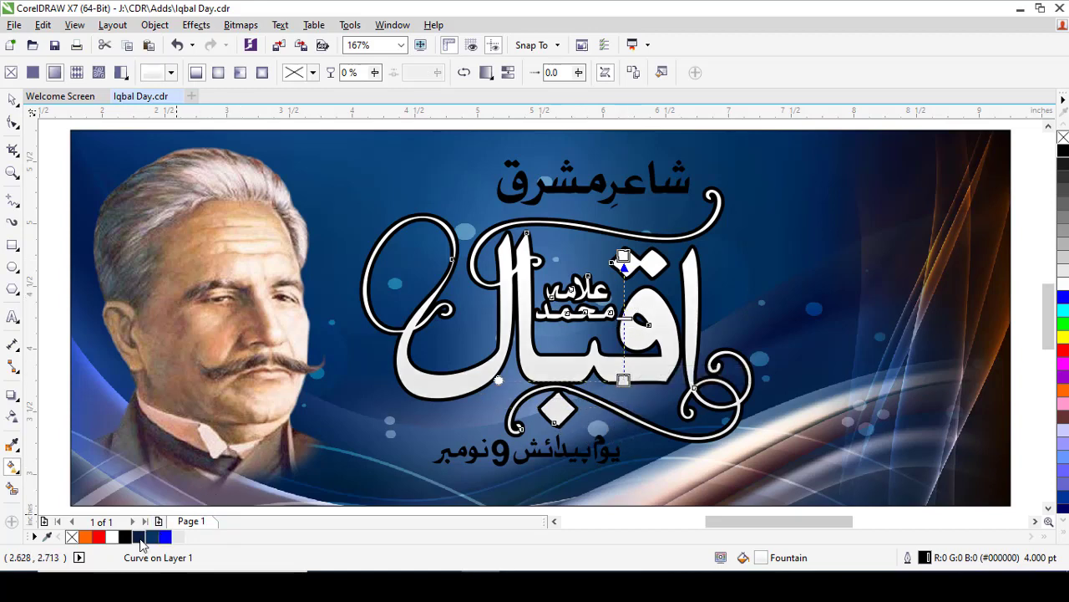
drag(623, 383, 635, 498)
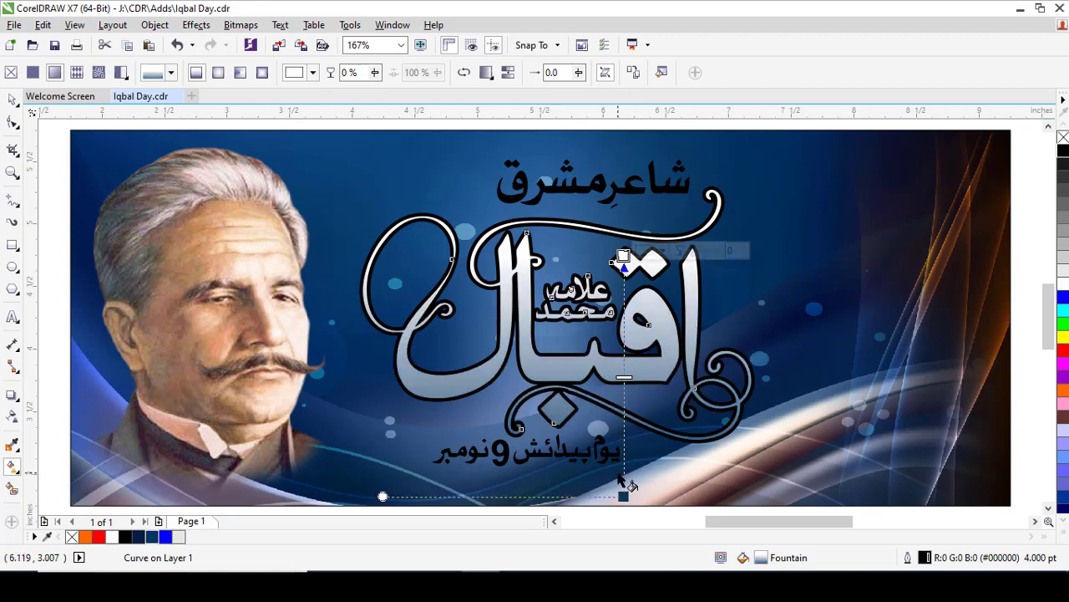
drag(624, 255, 623, 207)
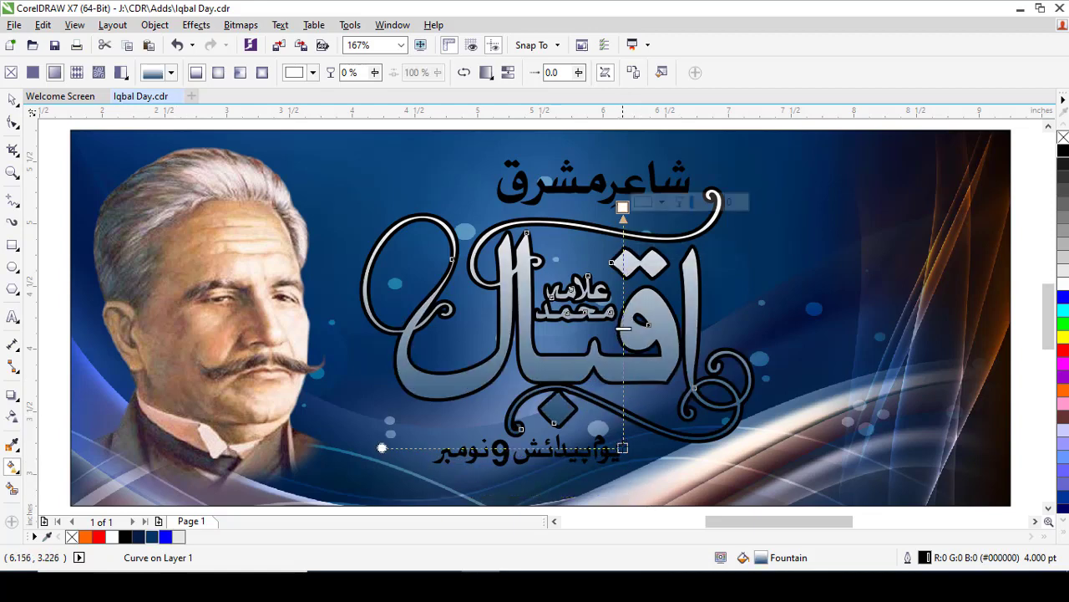
Change the lower end color of the calligraphy's fountain fill to bright blue, RGB 32, 145, 245 (#2091F5)
click(647, 442)
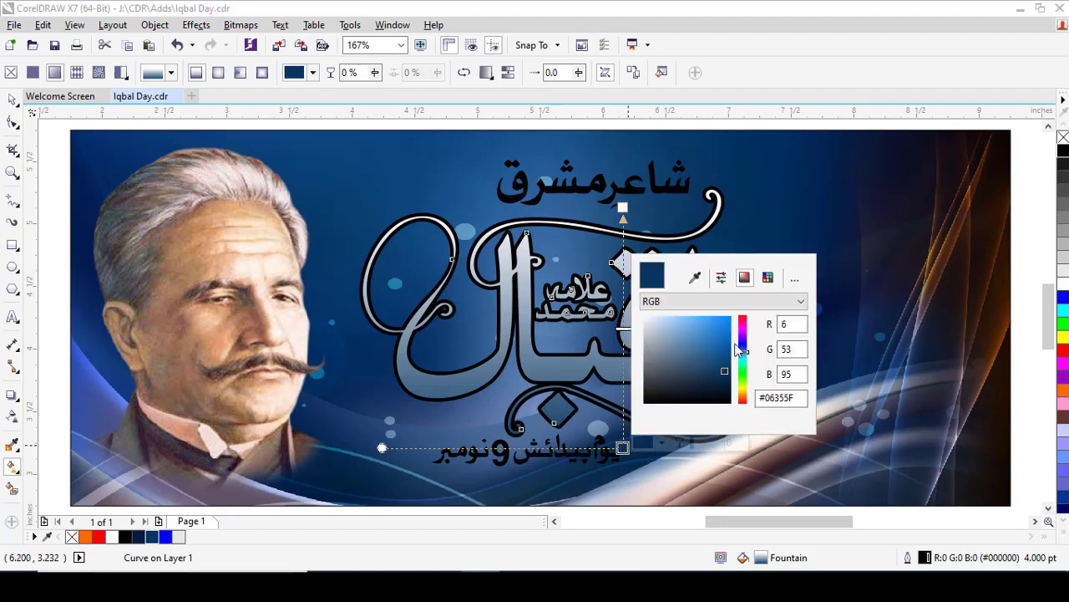
click(720, 347)
drag(722, 353, 721, 319)
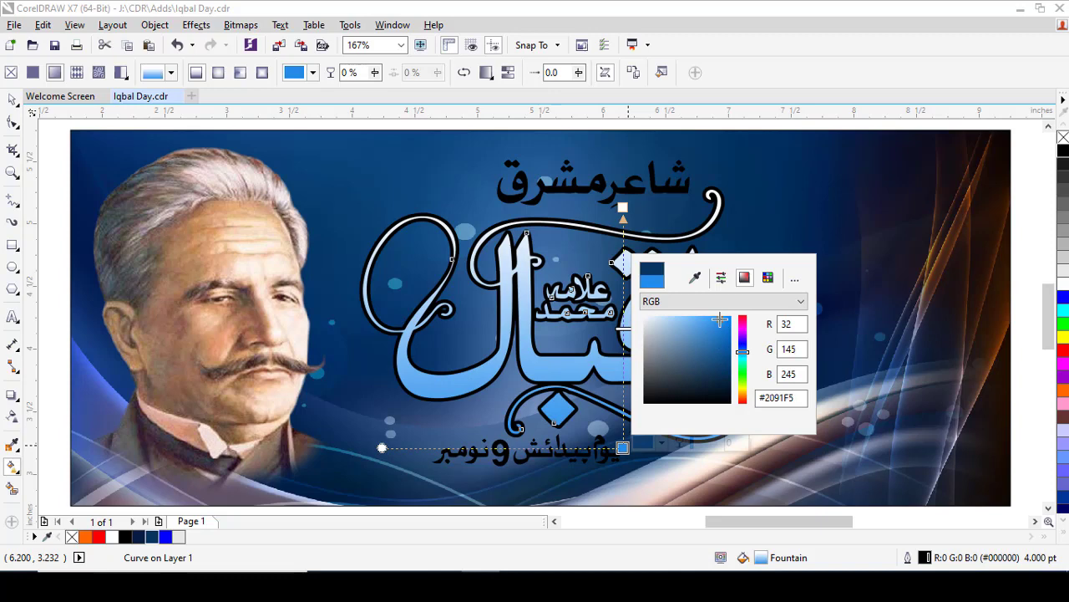
click(565, 327)
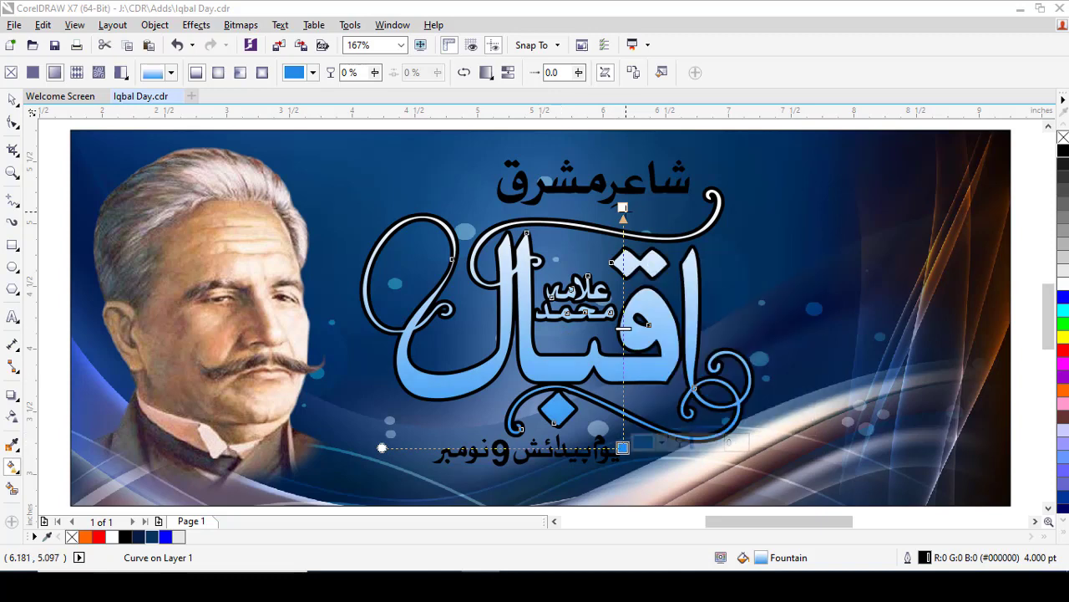
Extend the Iqbal calligraphy's vertical fountain fill below the banner and change its outline color to dark navy, #061D44
drag(625, 209, 625, 228)
drag(624, 447, 627, 563)
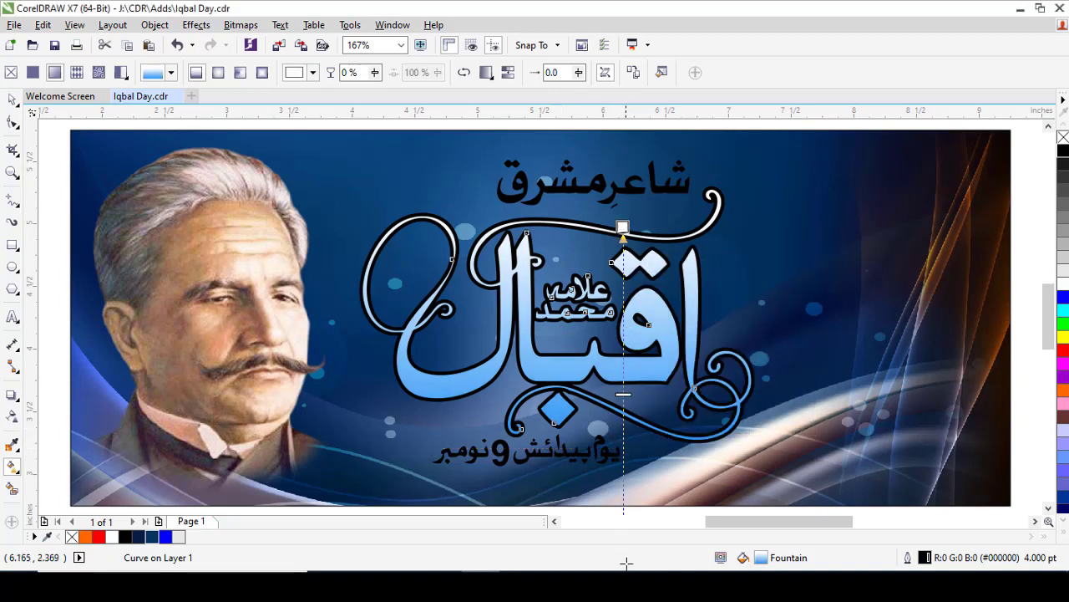
key(space)
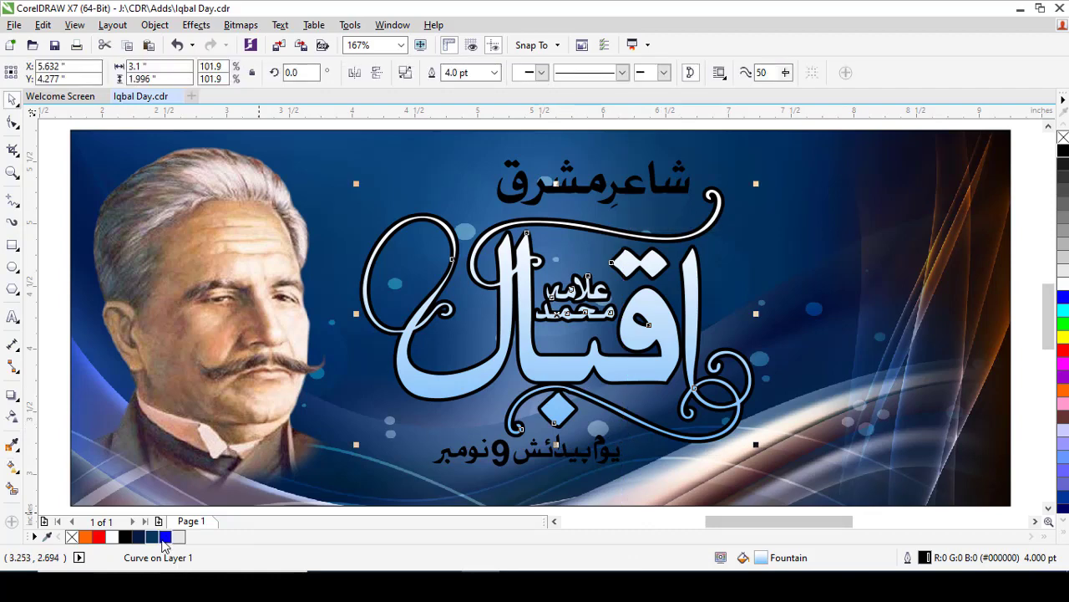
right_click(151, 538)
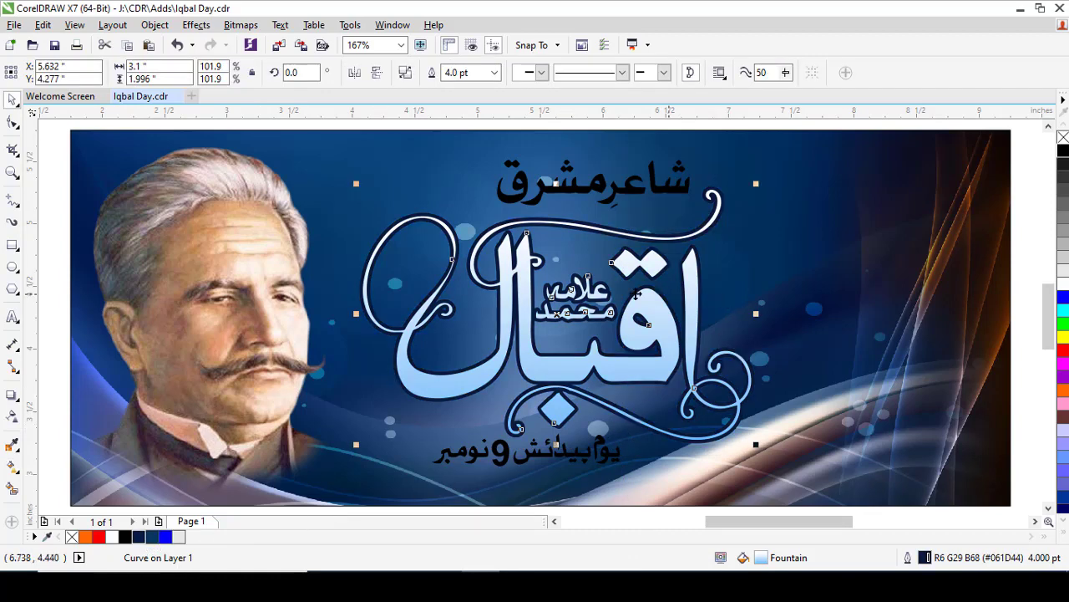
Add a black drop shadow centered behind the Iqbal calligraphy, with 85 opacity and 5 feathering
scroll(635, 392, up, 2)
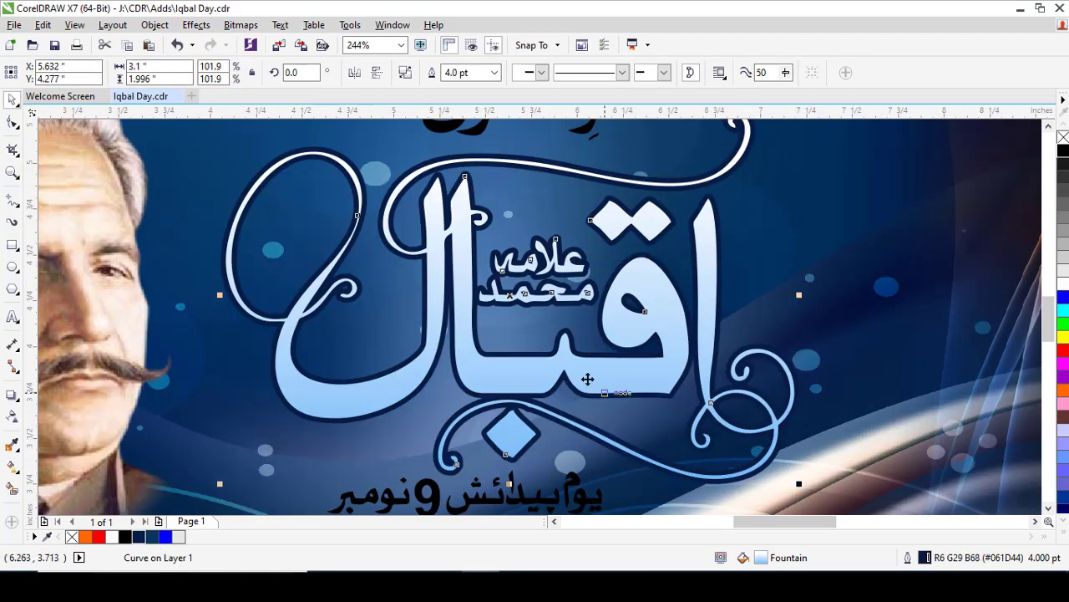
drag(596, 360, 163, 397)
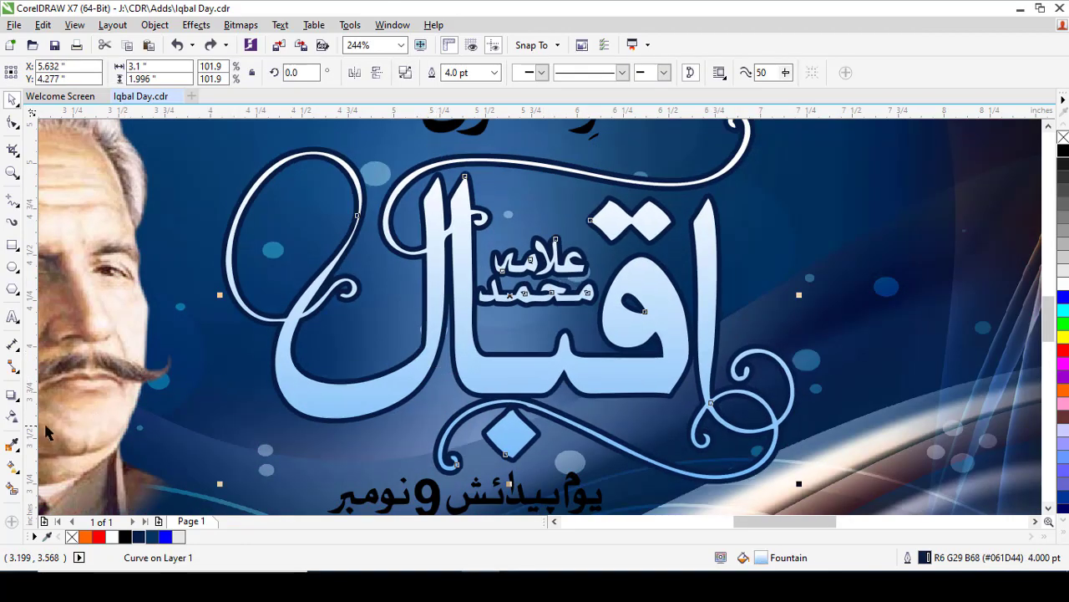
drag(508, 294, 602, 364)
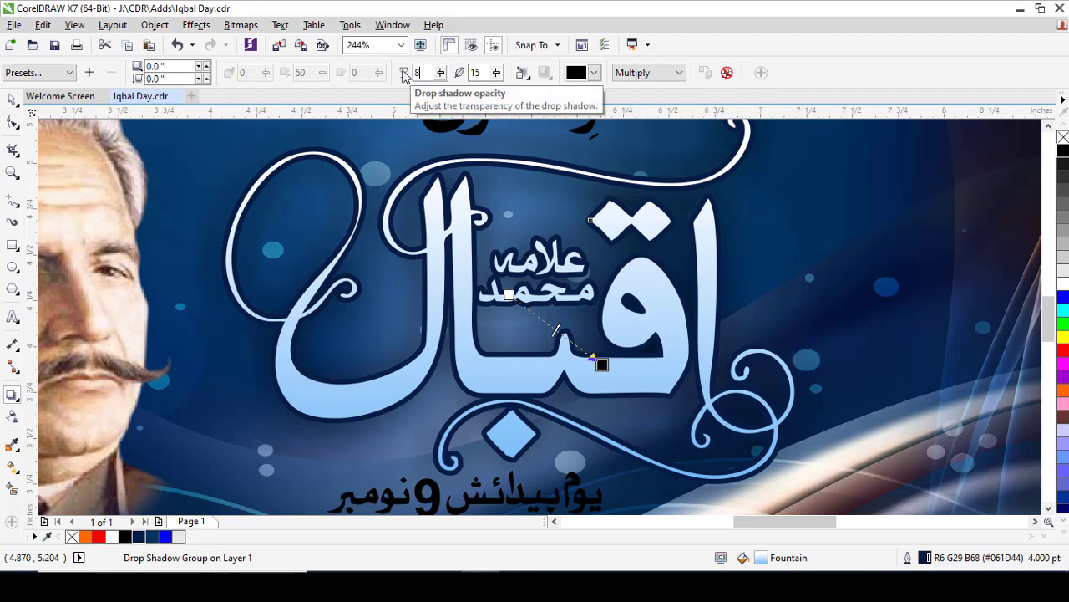
key(Tab)
text(5)
key(Return)
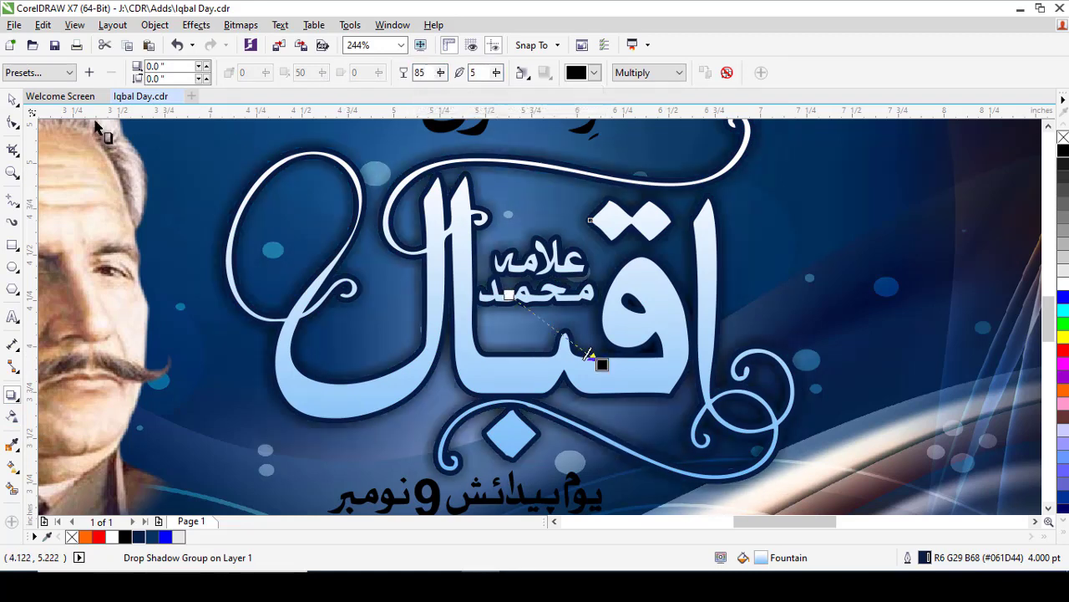
click(11, 100)
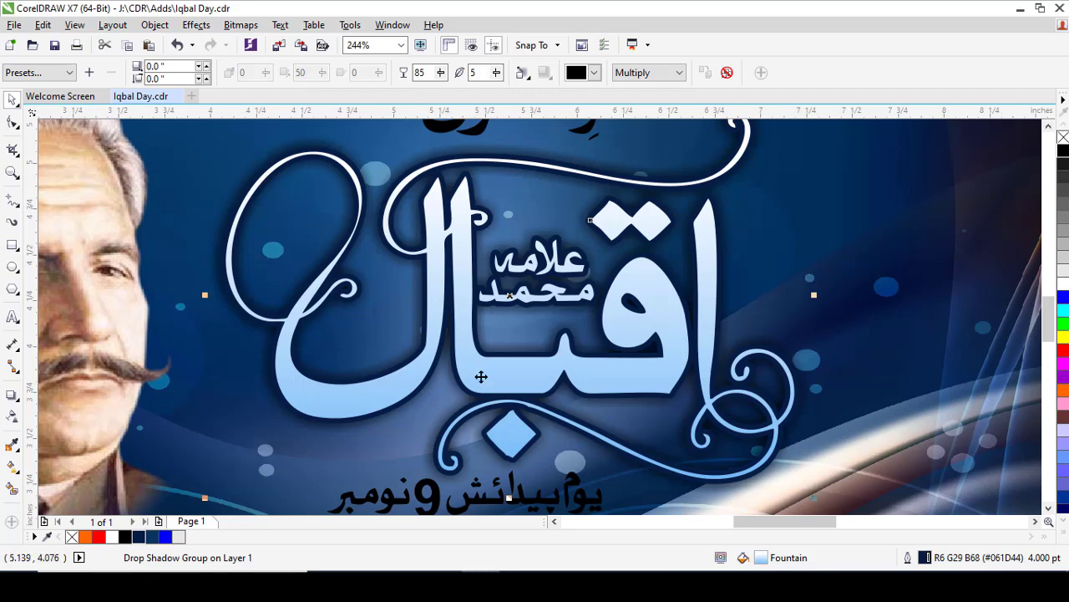
Break the drop shadow group apart so the shadow becomes a separate object from the Iqbal calligraphy
click(154, 25)
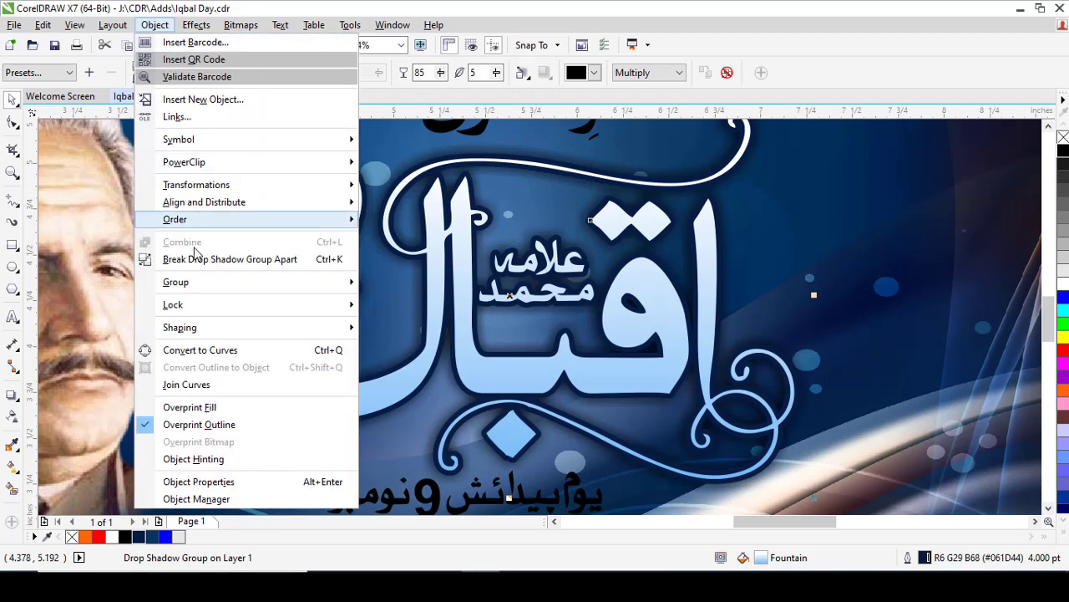
click(264, 266)
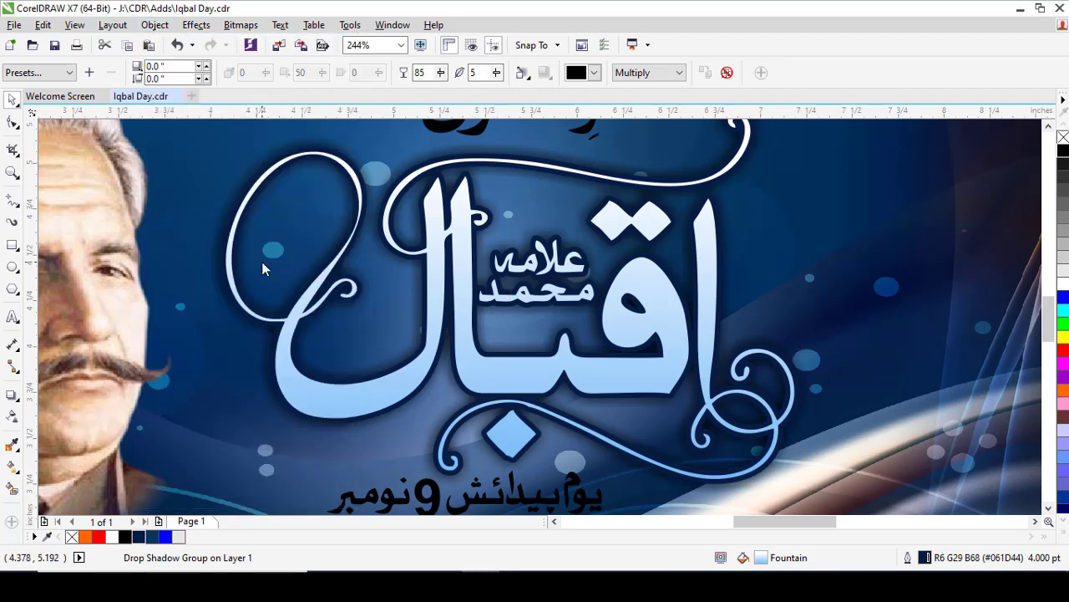
key(Escape)
click(231, 457)
drag(380, 437, 231, 457)
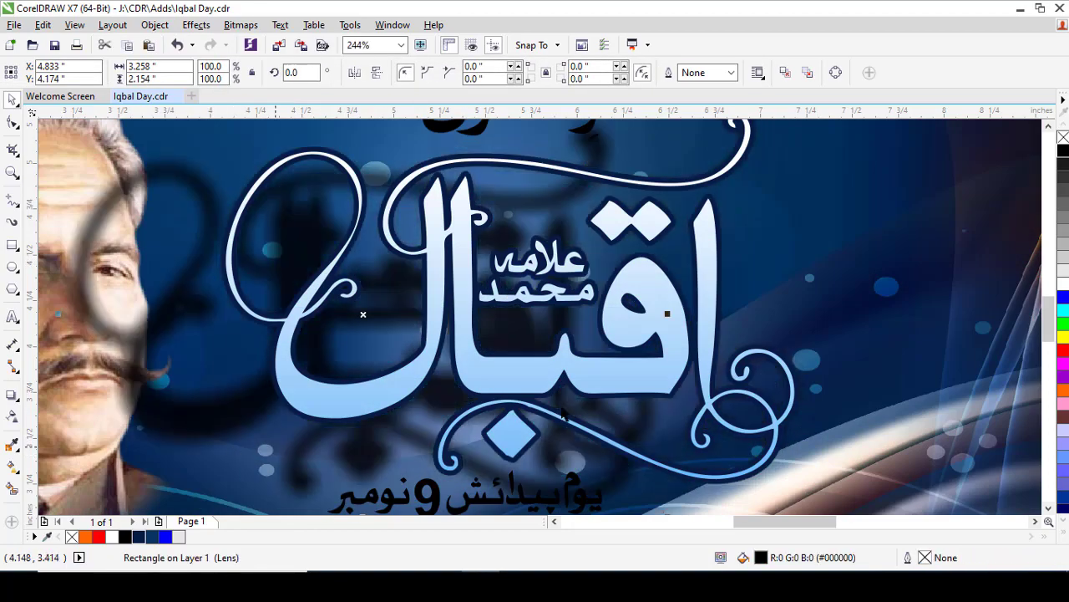
key(ctrl+z)
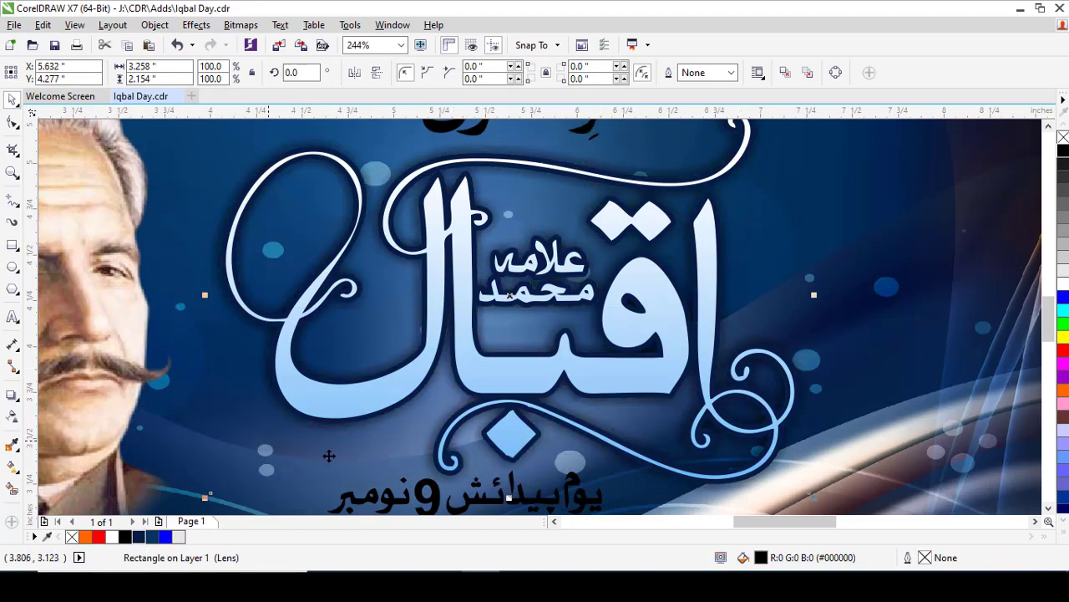
Offset the separated shadow about 0.03 inches right and 0.06 inches down, and group it with the Iqbal calligraphy
drag(386, 456, 394, 443)
shift+click(516, 366)
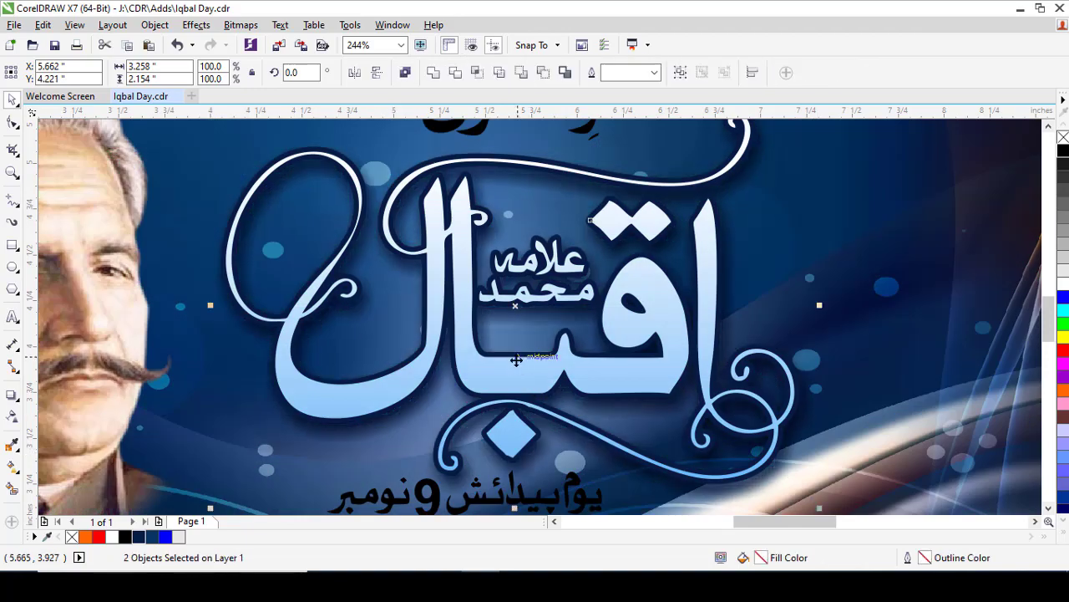
key(ctrl+g)
scroll(515, 366, down, 1)
key(Escape)
Move the Urdu line above the calligraphy slightly down and left, fill it with white and outline it in dark blue, #06355F
drag(444, 193, 635, 303)
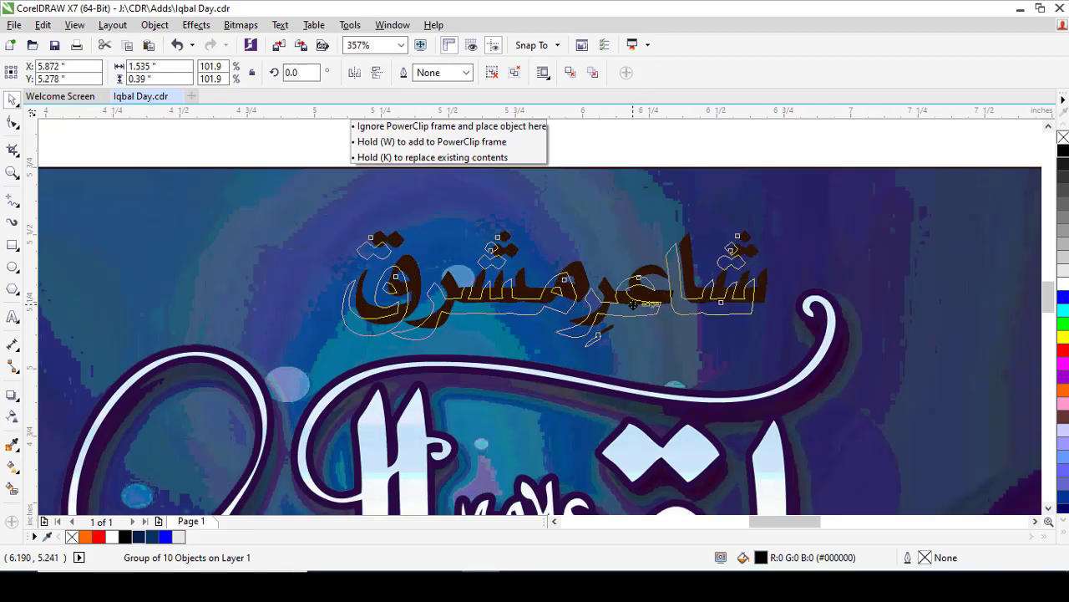
click(1063, 283)
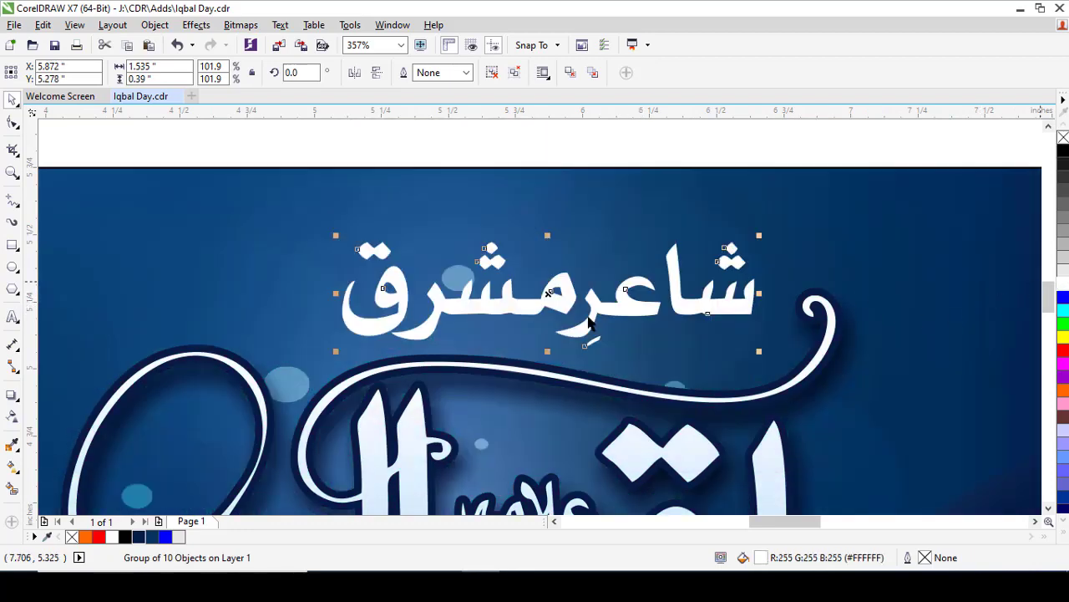
right_click(154, 538)
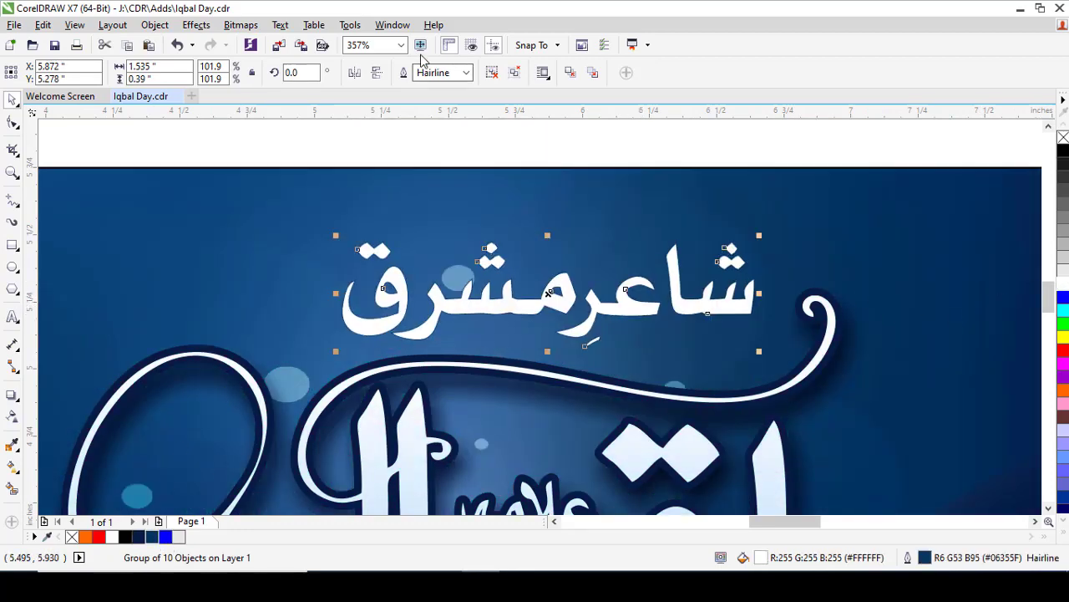
Set the upper Urdu line's outline to 3.0 pt with rounded corners, behind the fill, scaled with the object and overprinted
click(465, 73)
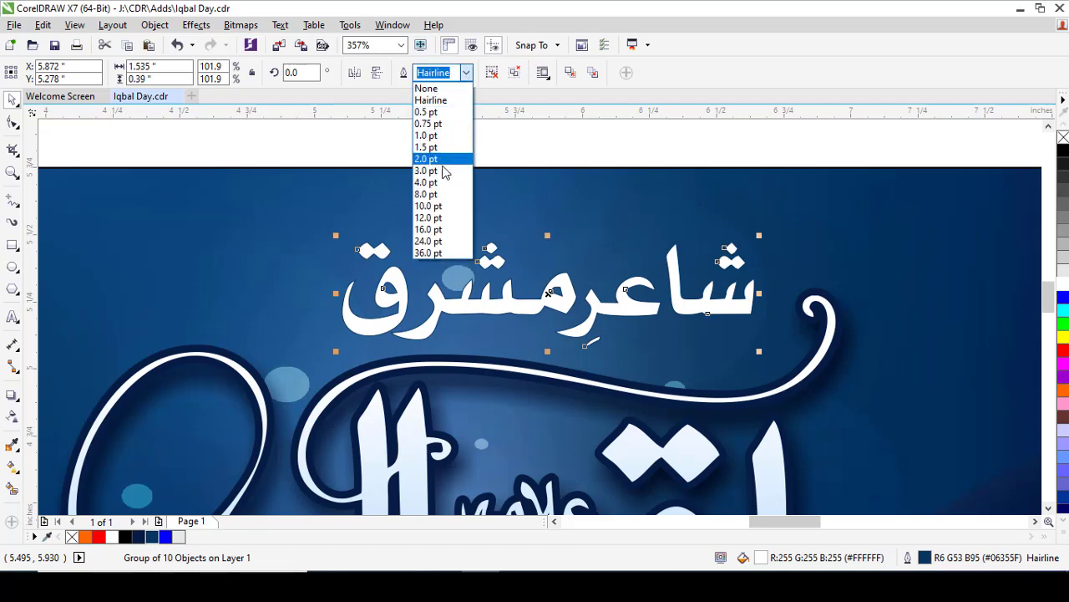
click(445, 172)
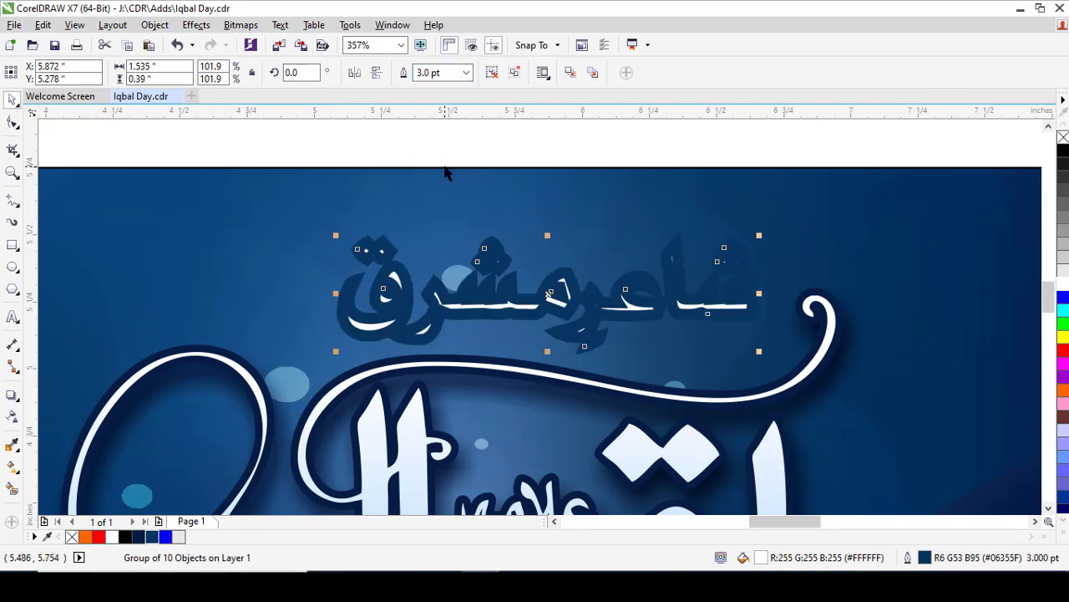
key(F12)
click(482, 298)
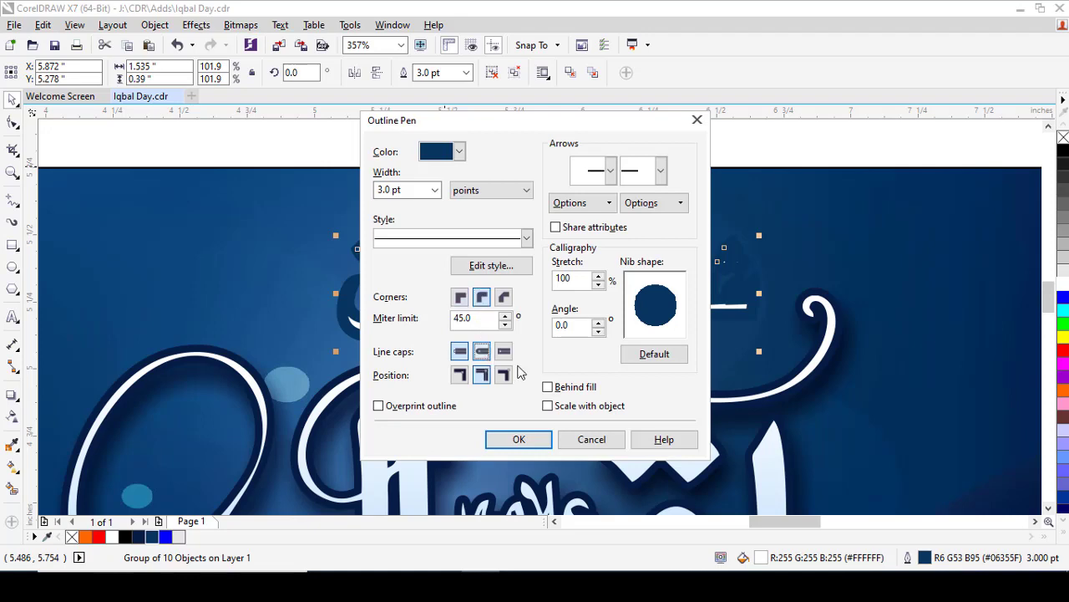
click(549, 406)
click(389, 406)
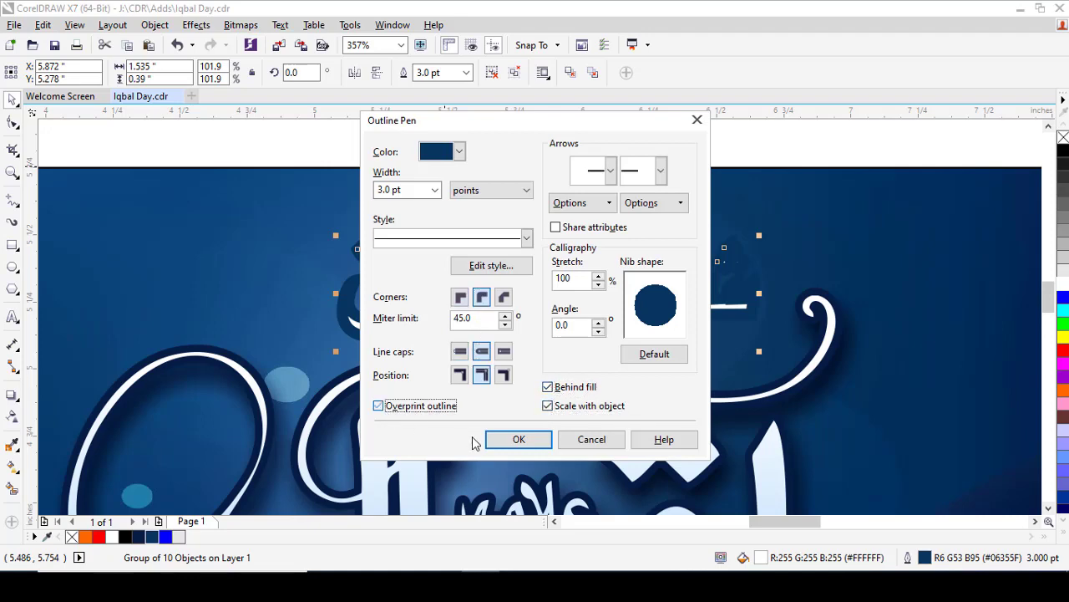
click(499, 445)
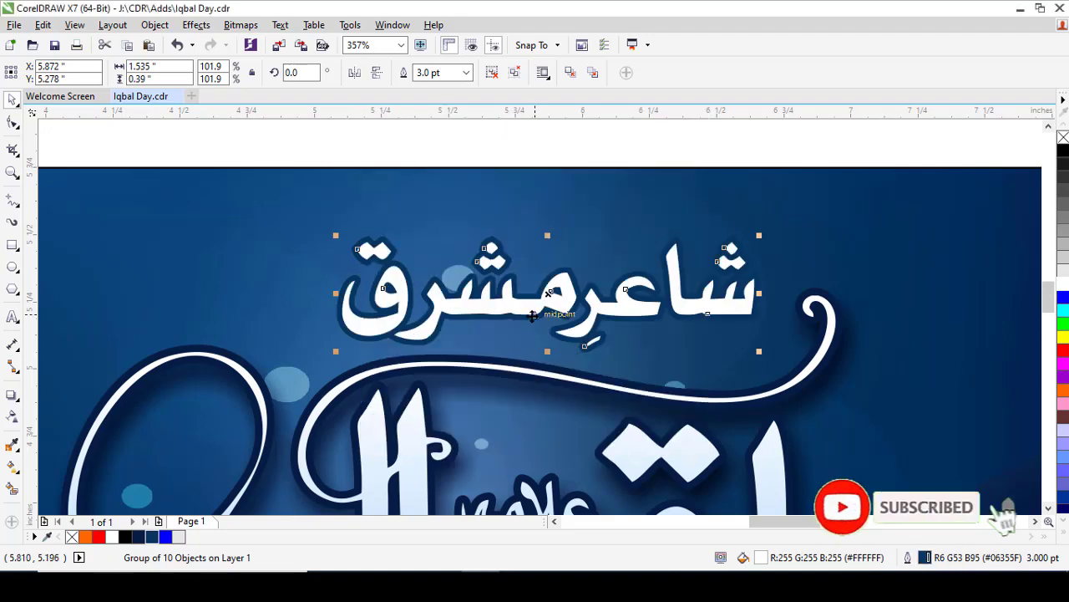
Fill the Urdu birth date line below the calligraphy with white and give it a dark navy outline, #061D44
scroll(535, 313, down, 2)
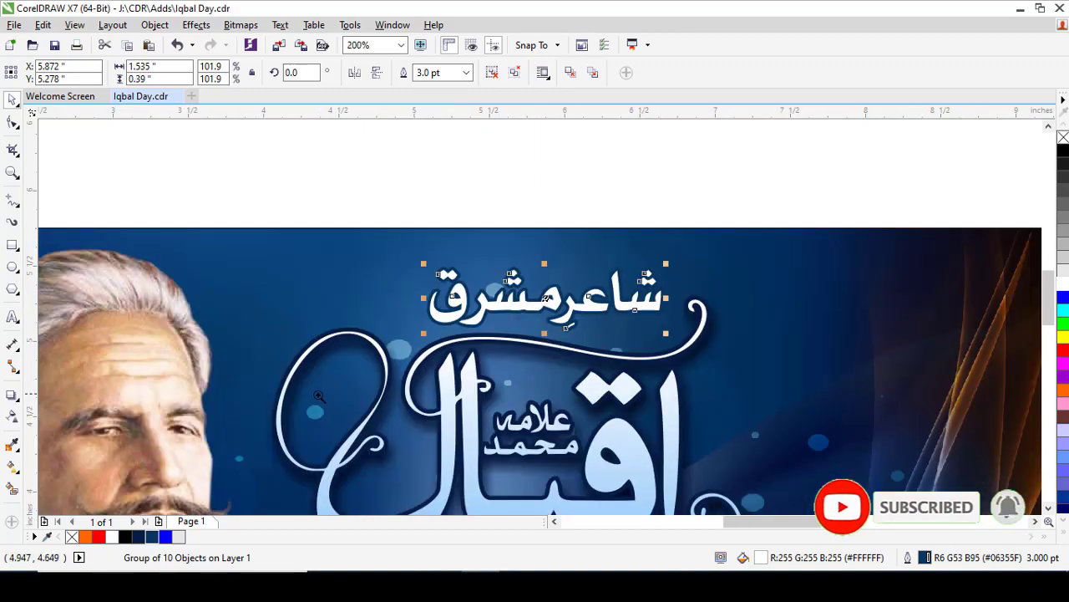
scroll(677, 432, up, 2)
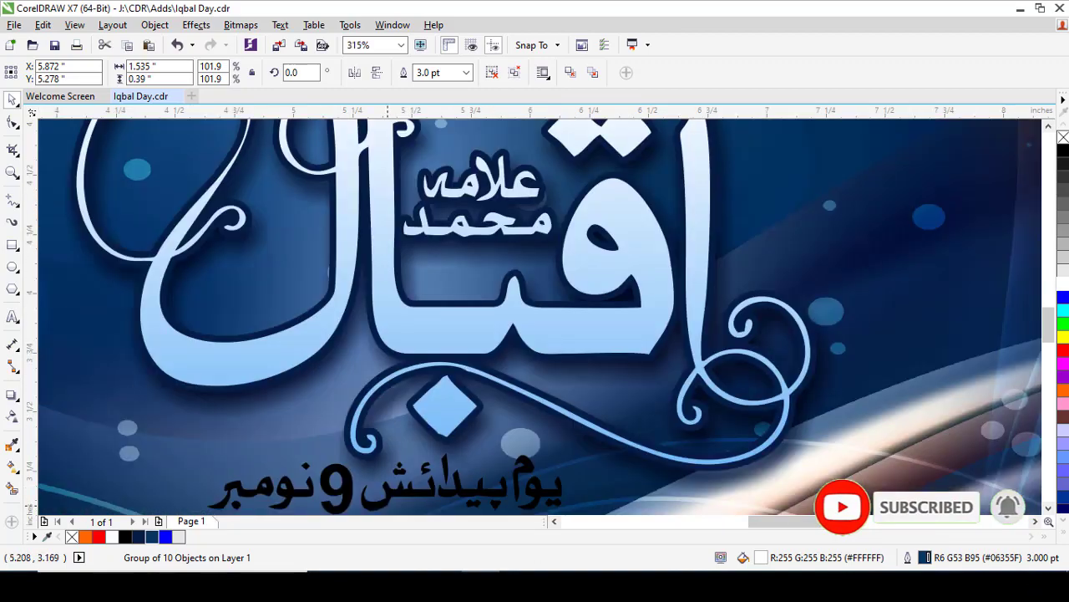
scroll(392, 504, up, 1)
click(566, 289)
drag(551, 288, 551, 301)
key(ctrl+z)
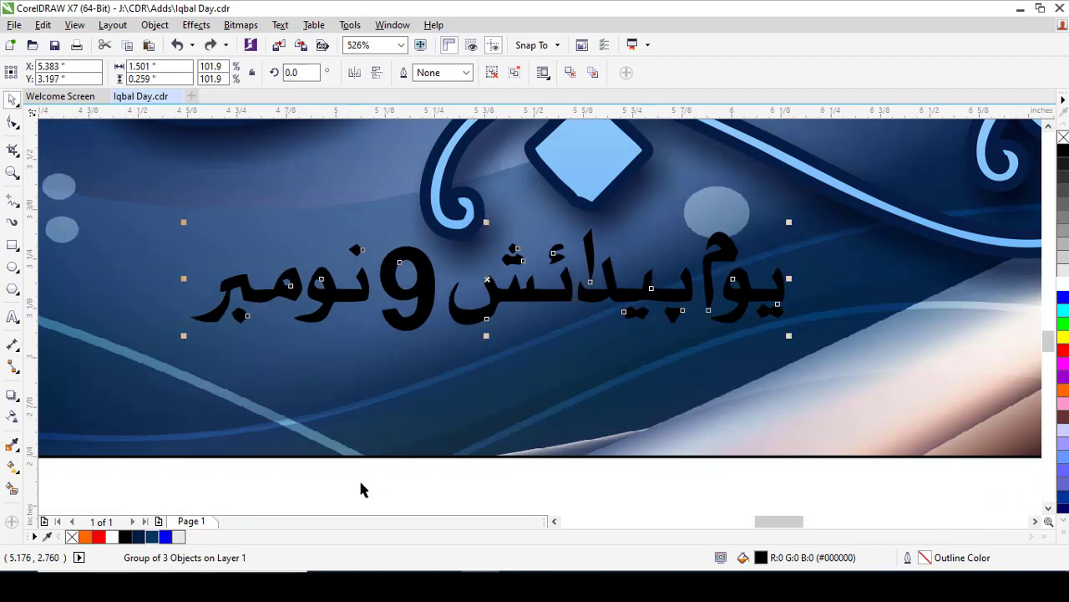
click(178, 537)
click(112, 537)
right_click(139, 538)
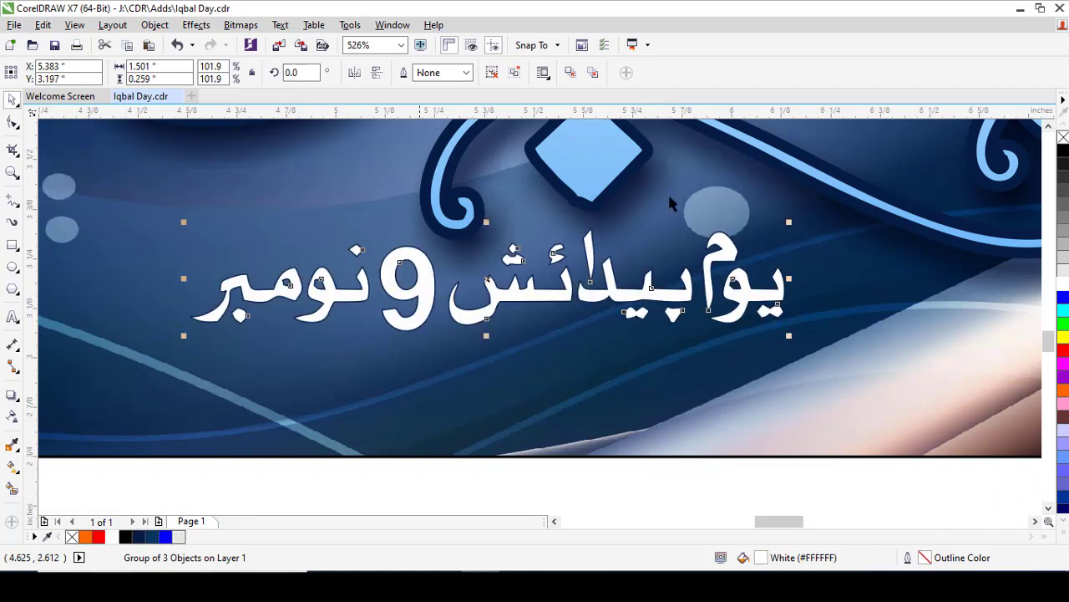
Set the birth date line's outline to 3.0 pt with rounded corners, drawn behind the fill and overprinted
click(466, 73)
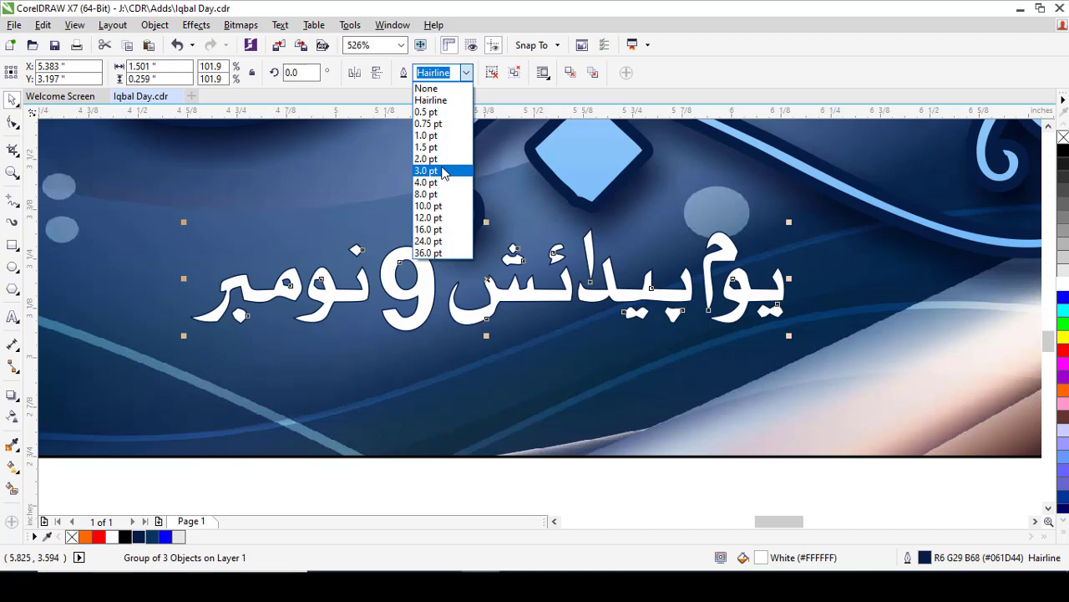
click(443, 171)
key(F12)
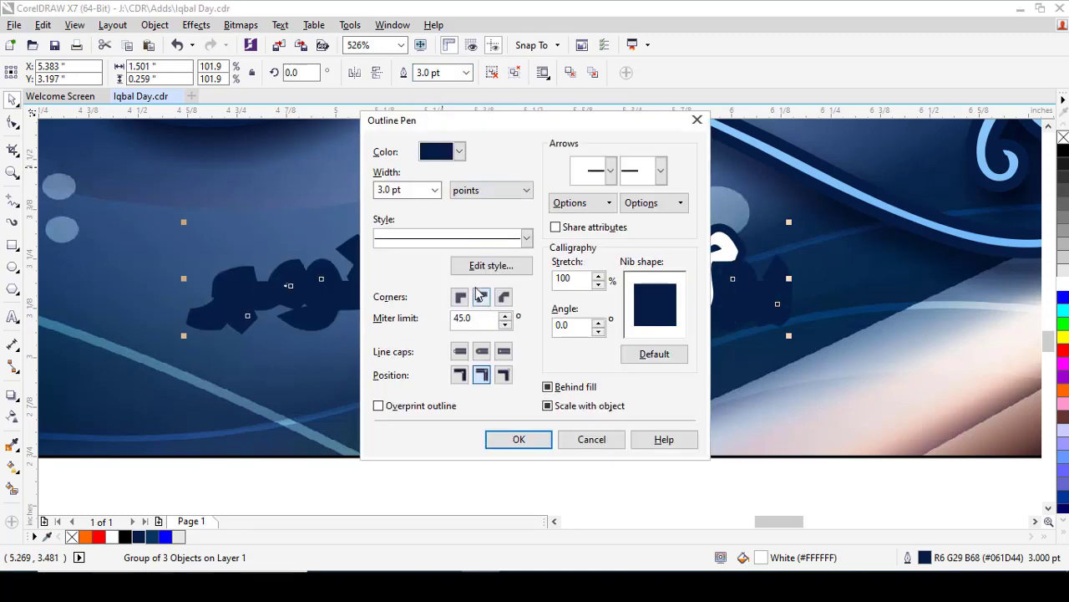
click(481, 296)
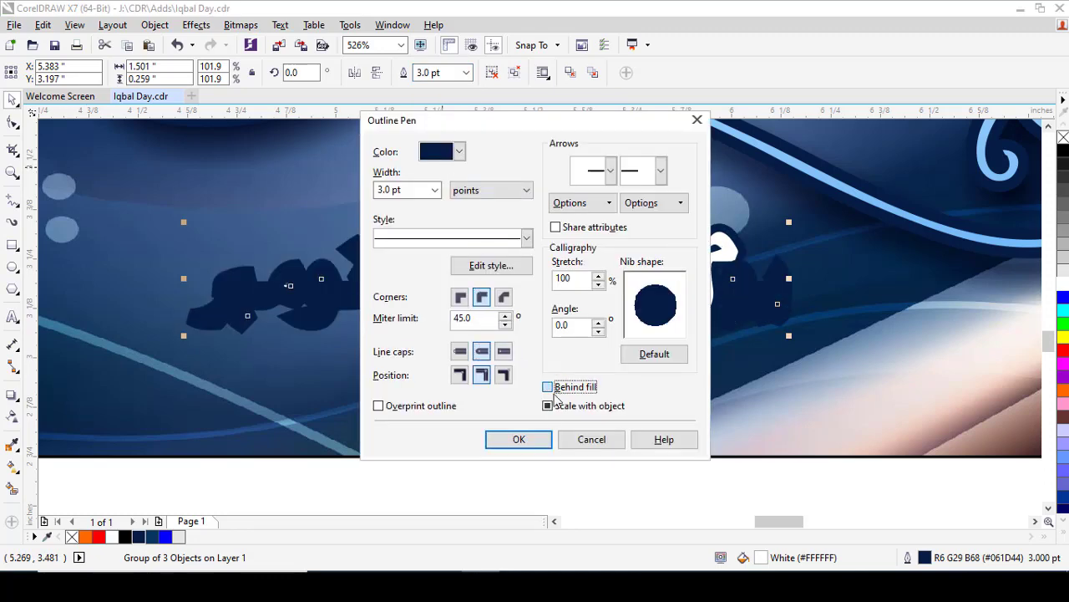
click(411, 407)
click(519, 439)
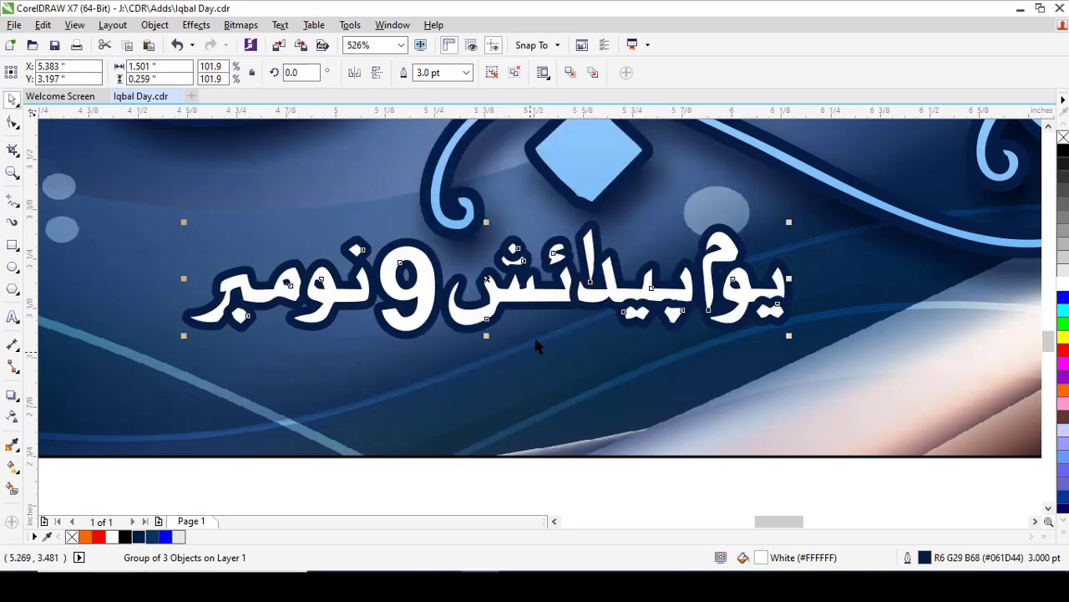
Move the birth date line down about 0.03 inches, away from the calligraphy
drag(552, 297, 551, 310)
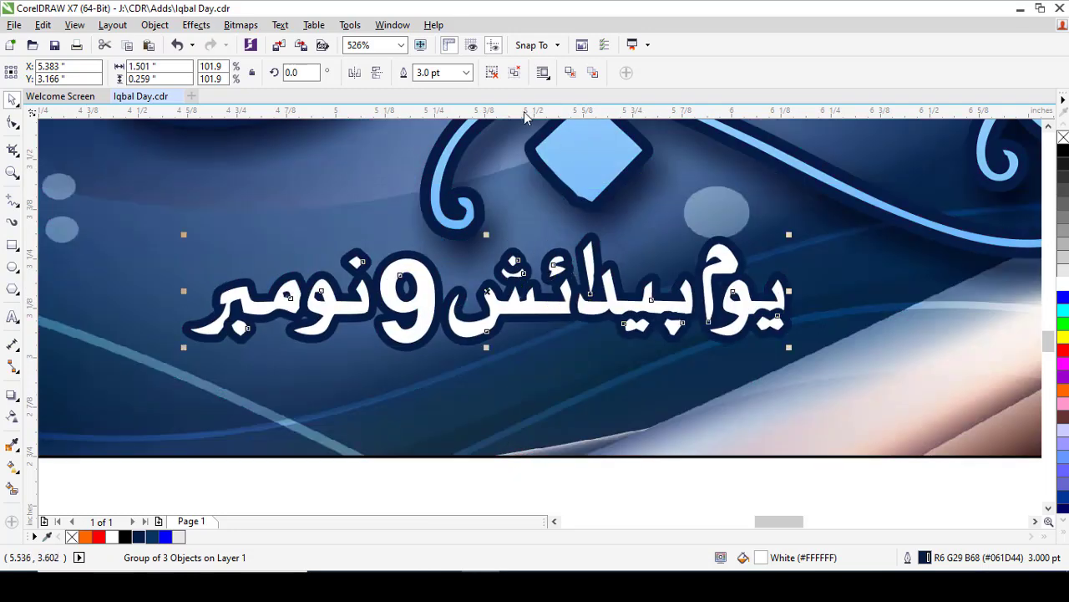
click(437, 74)
click(838, 364)
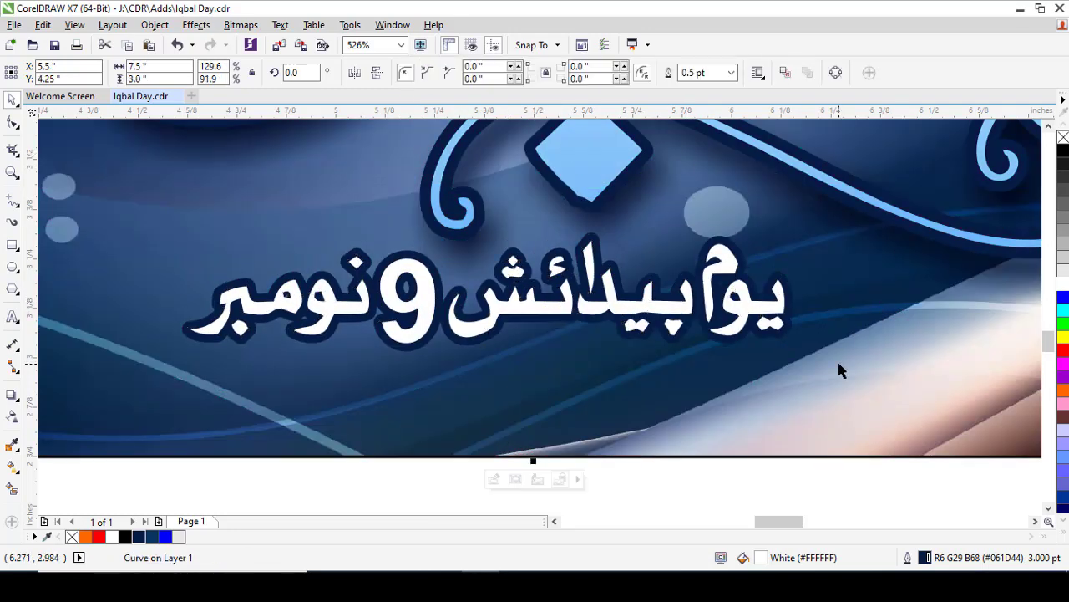
key(F4)
key(Escape)
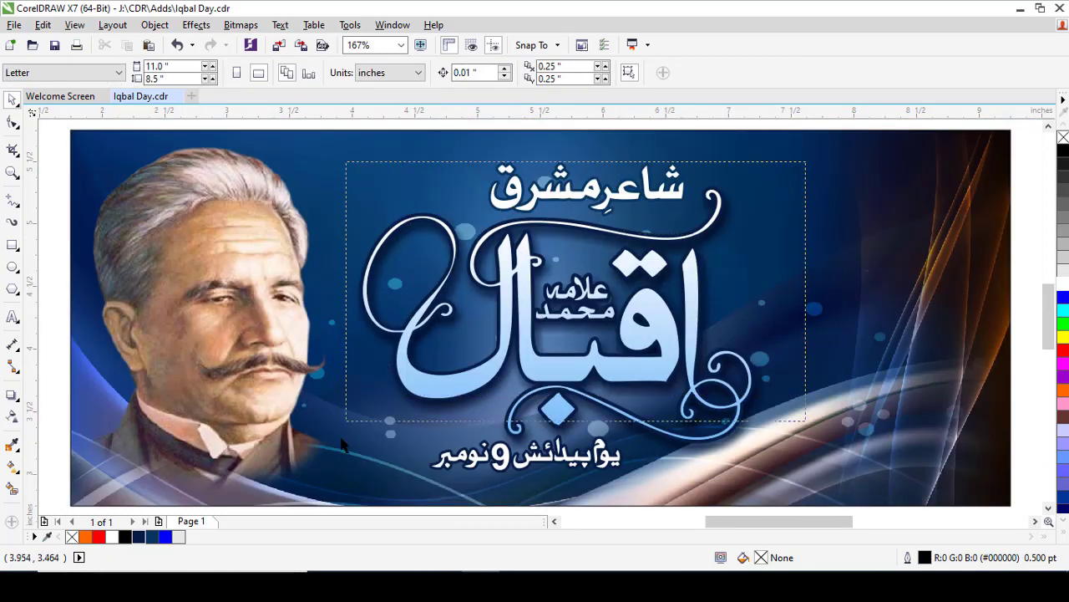
Group the upper line, the Iqbal calligraphy and the date line, and center the group vertically on the banner background
drag(342, 447, 339, 485)
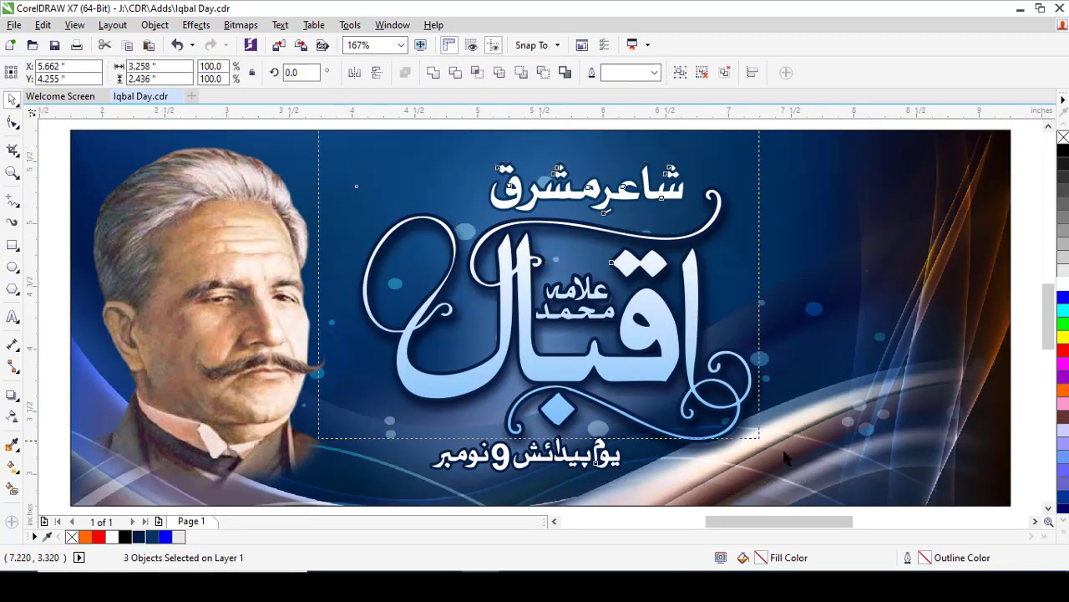
drag(783, 450, 858, 502)
key(ctrl+g)
shift+click(801, 356)
key(e)
key(Escape)
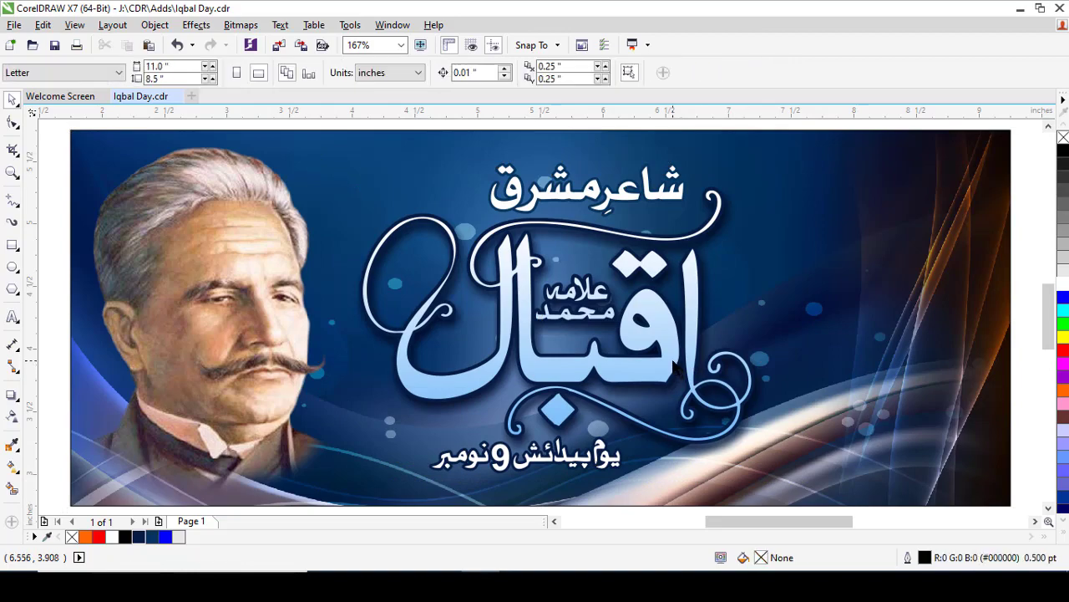
Move the grouped Urdu text slightly left toward the portrait, keeping it level
click(673, 346)
drag(670, 342, 665, 342)
click(811, 337)
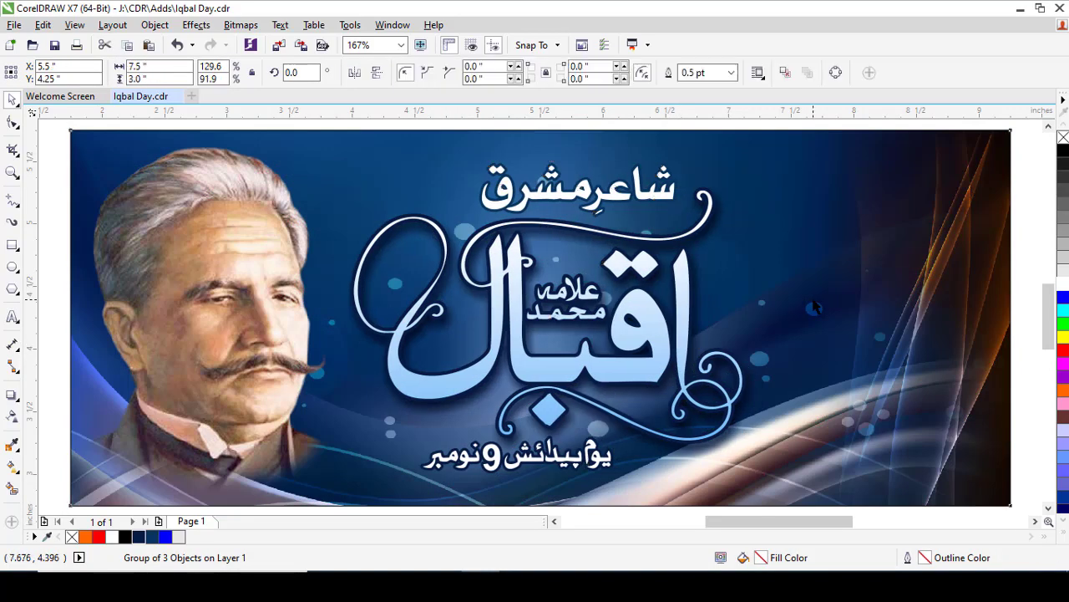
Bring the Pakistani flag from outside the page onto the banner, between the portrait and the upper Urdu line
scroll(811, 336, down, 2)
key(Escape)
key(F2)
drag(833, 389, 1048, 453)
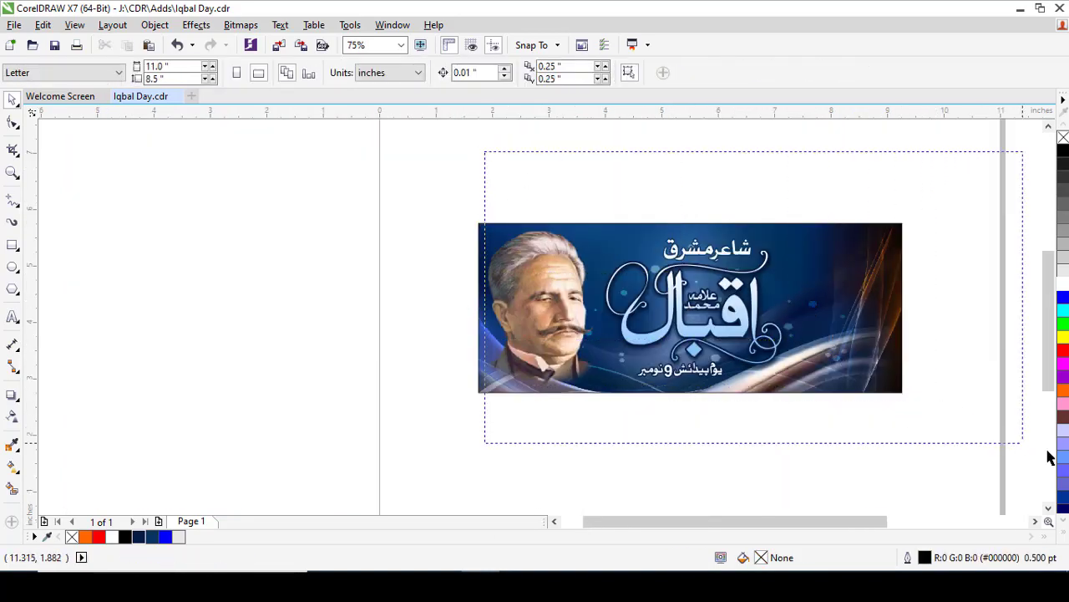
scroll(927, 259, down, 1)
drag(902, 200, 251, 284)
drag(167, 251, 398, 408)
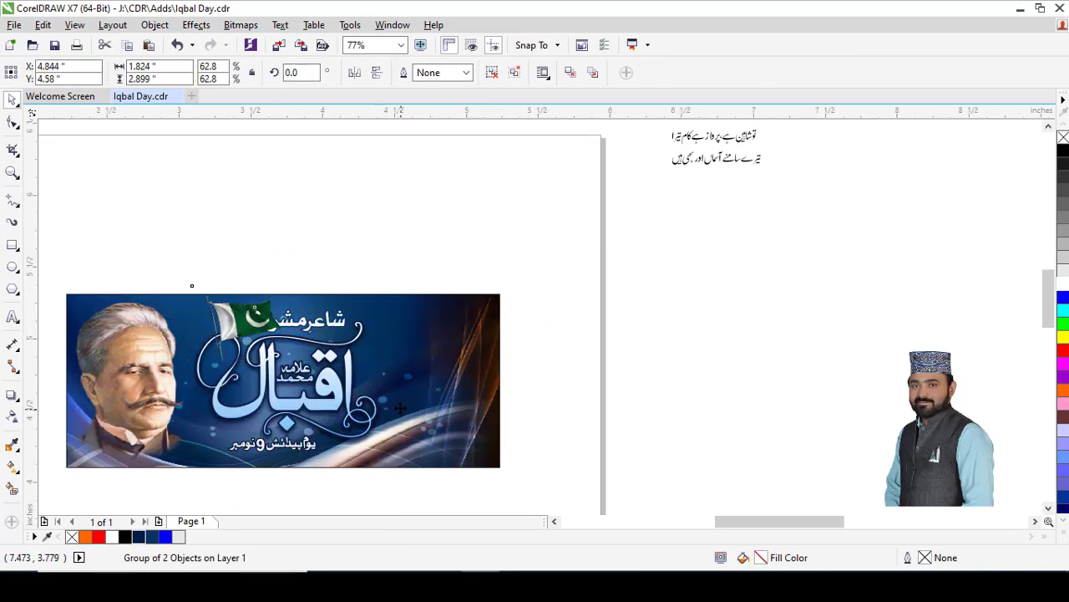
drag(431, 313, 361, 308)
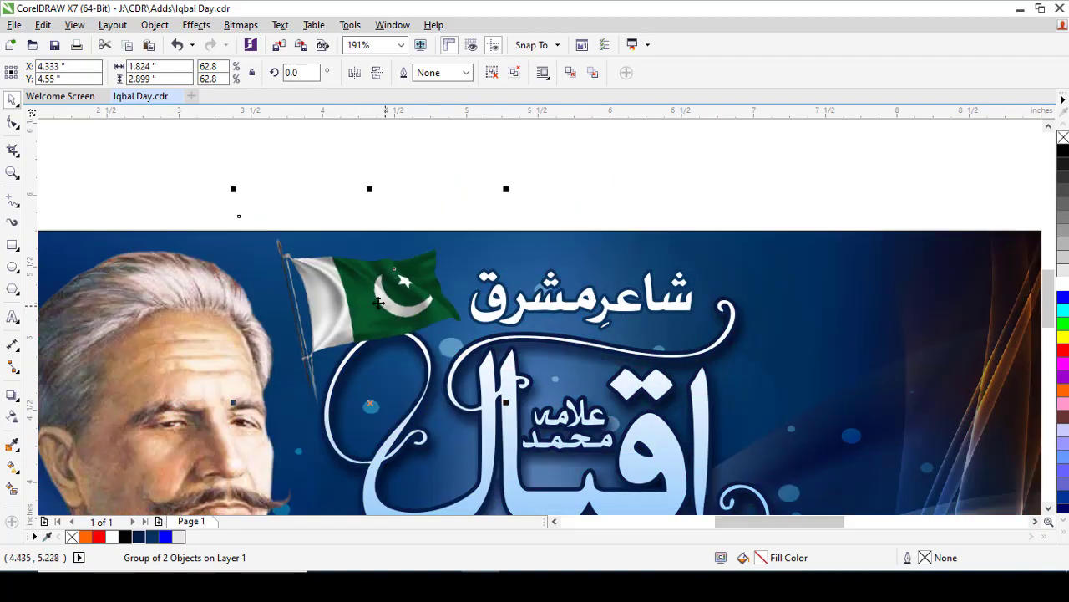
Adjust the flag's position slightly so it sits cleanly beside the portrait's head and the upper Urdu line
scroll(747, 316, down, 1)
key(F2)
drag(469, 241, 814, 454)
key(Escape)
drag(387, 241, 402, 232)
key(Escape)
scroll(571, 241, down, 1)
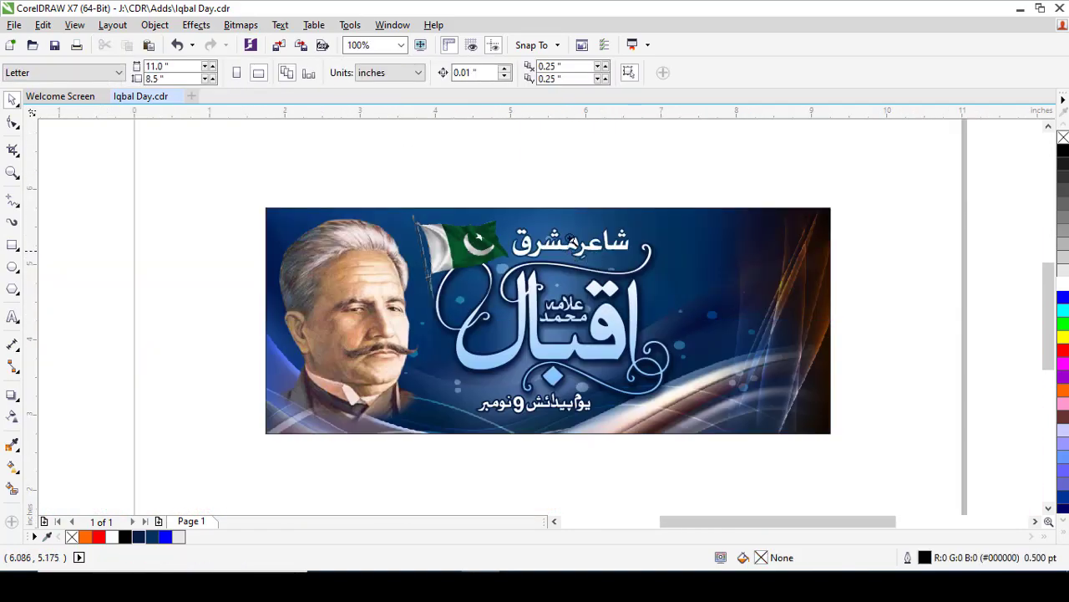
Move the two-line Urdu verse from outside the page to the empty area above the banner
drag(866, 379, 1022, 453)
key(F4)
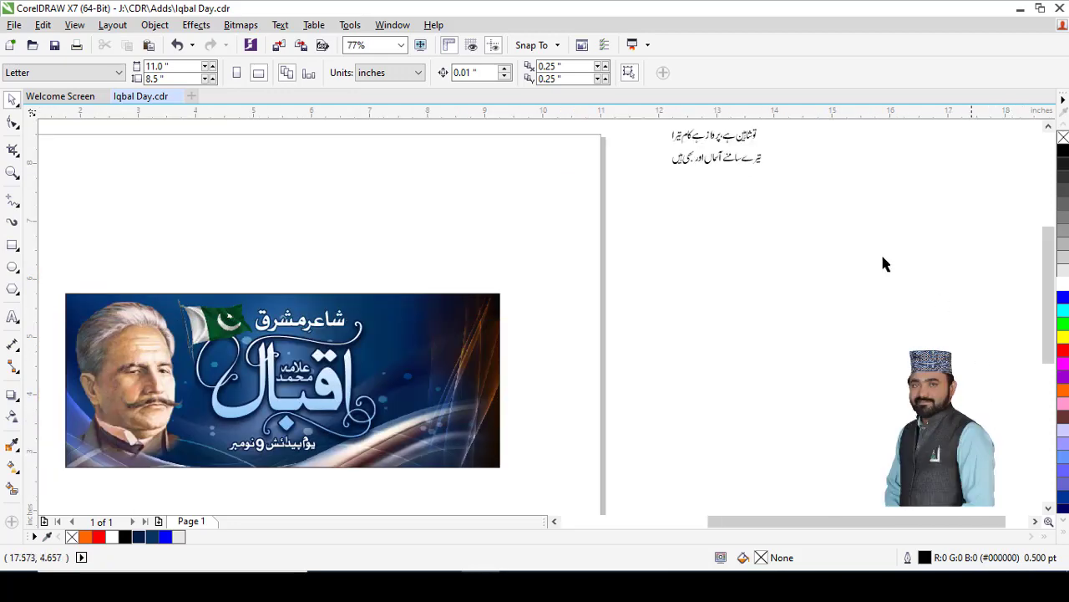
drag(760, 161, 669, 189)
click(444, 217)
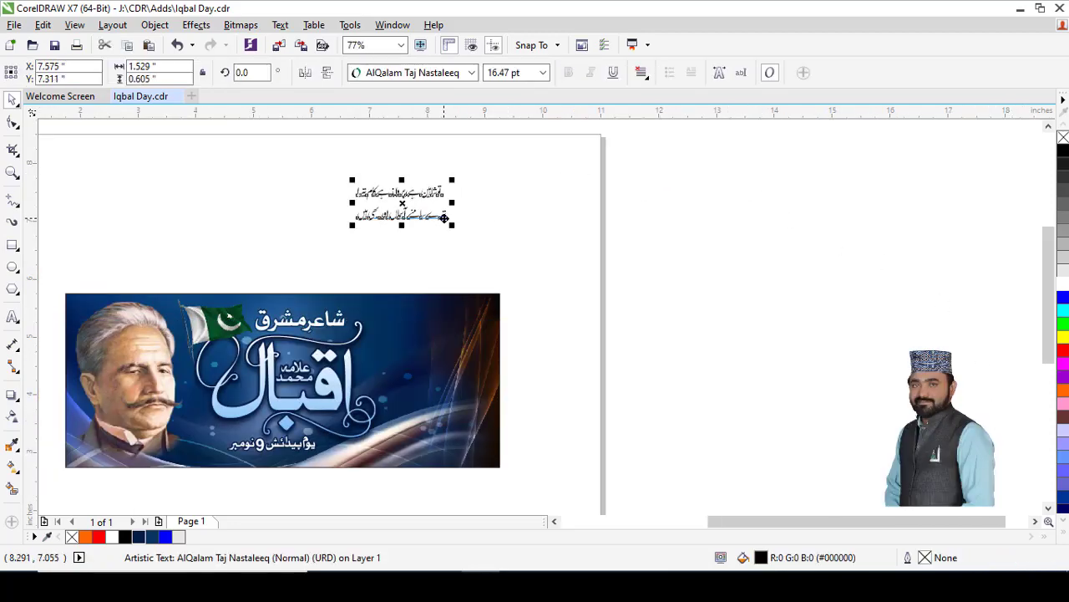
Preview other fonts on the verse, such as AlQalam Zeeshan, and choose AlQalam Taj Nastaleeq
drag(334, 139, 675, 287)
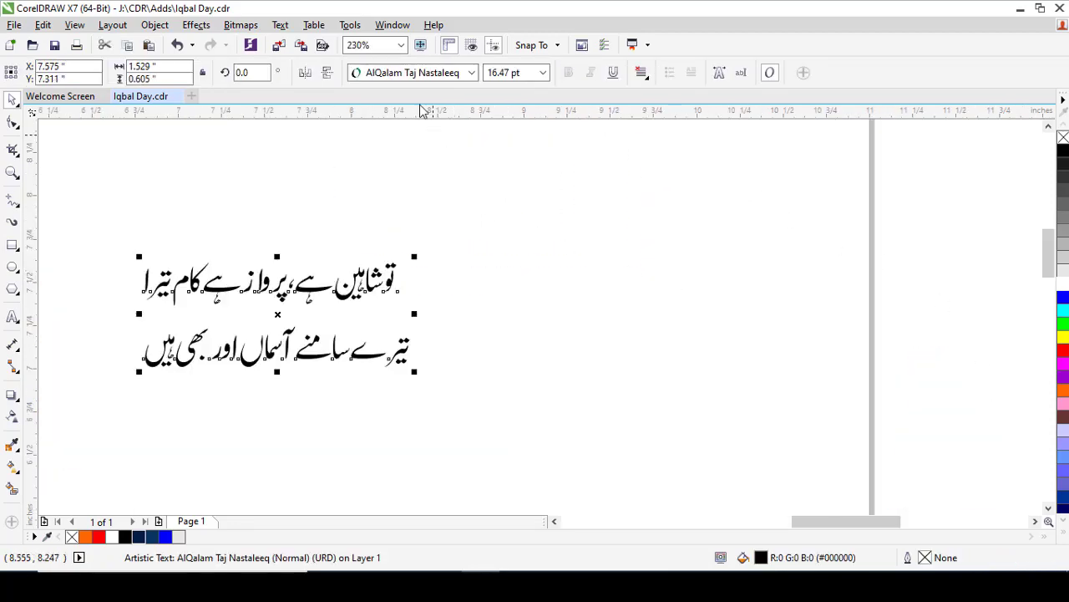
click(418, 72)
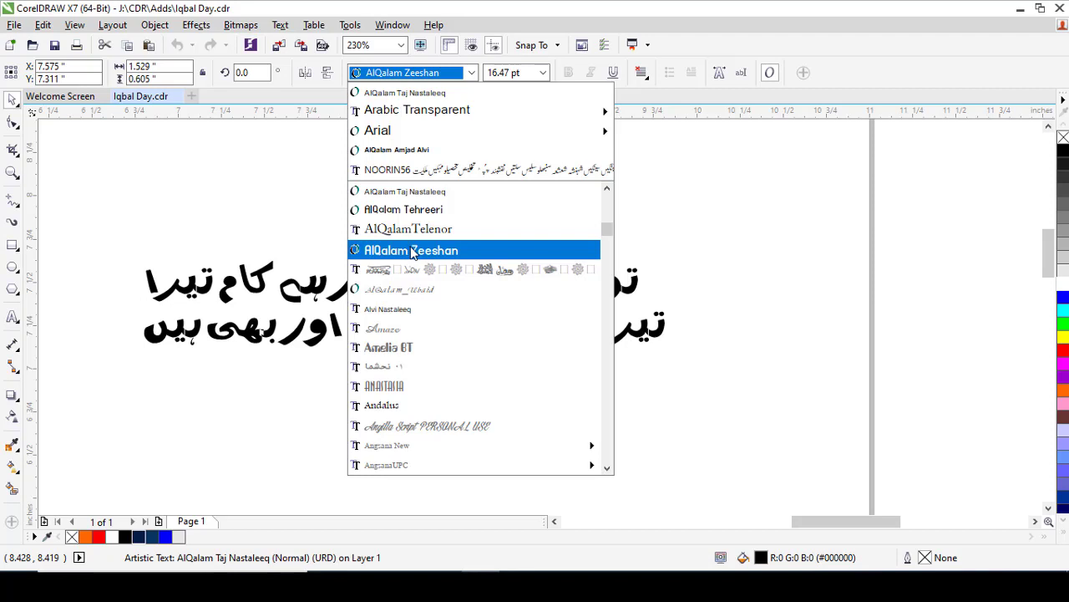
click(405, 191)
click(428, 384)
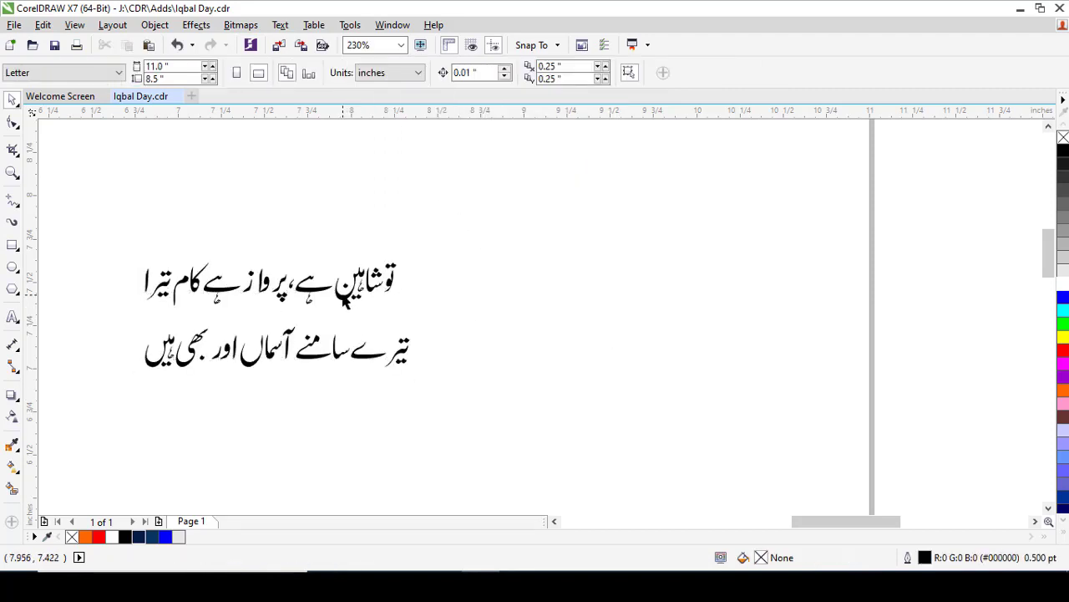
Place a copy of the verse on the banner's dark upper-right area and fill it white
click(344, 299)
scroll(345, 299, down, 4)
scroll(437, 342, up, 1)
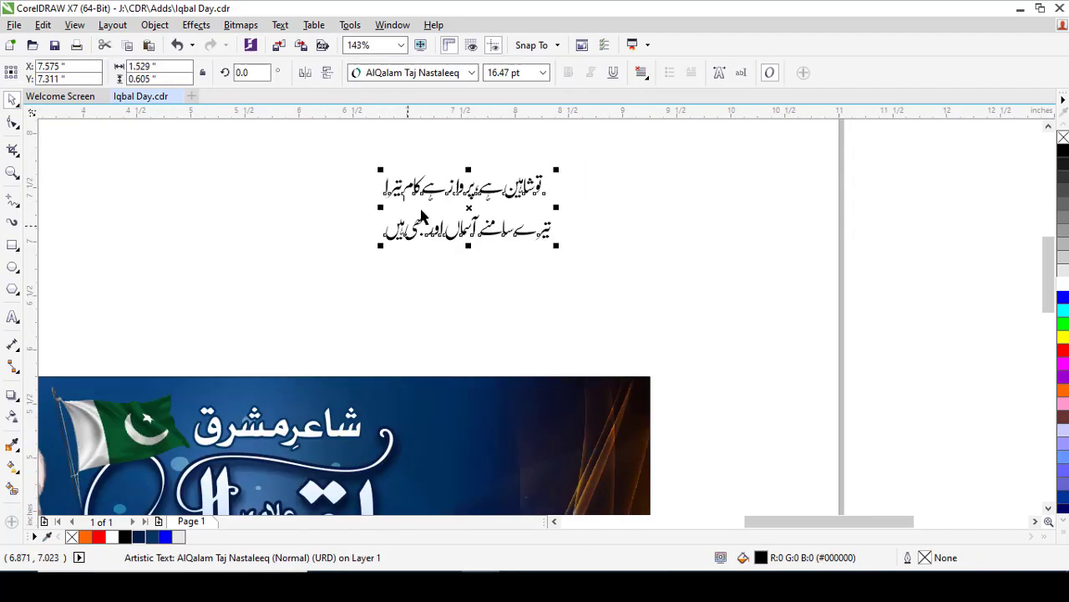
drag(435, 193, 499, 437)
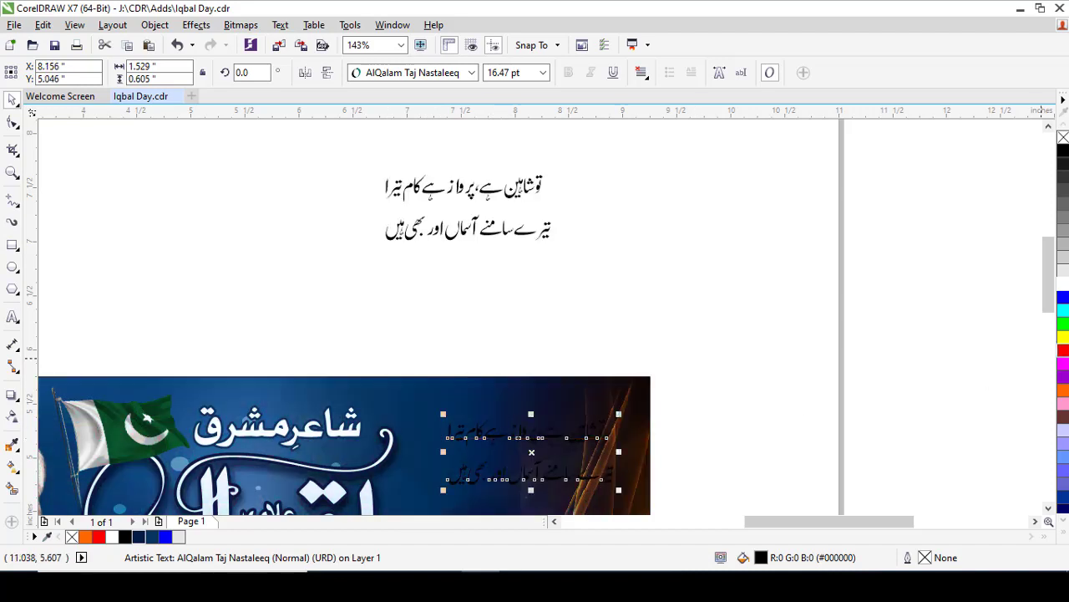
click(1063, 285)
key(F2)
drag(366, 329, 679, 451)
drag(587, 336, 759, 465)
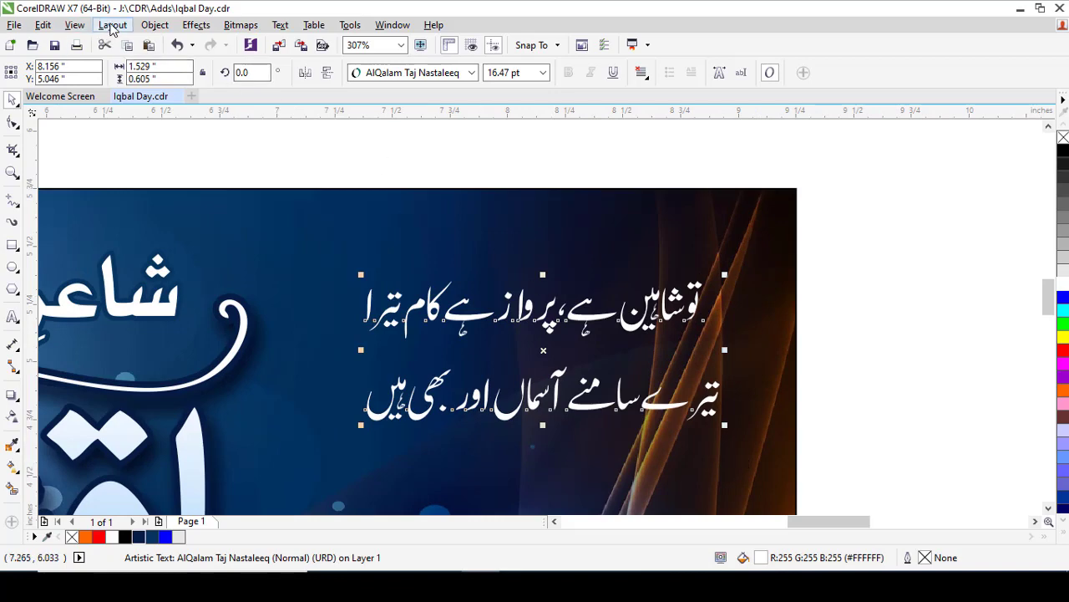
Convert the white verse to curves and ungroup it into separate letter shapes
click(154, 24)
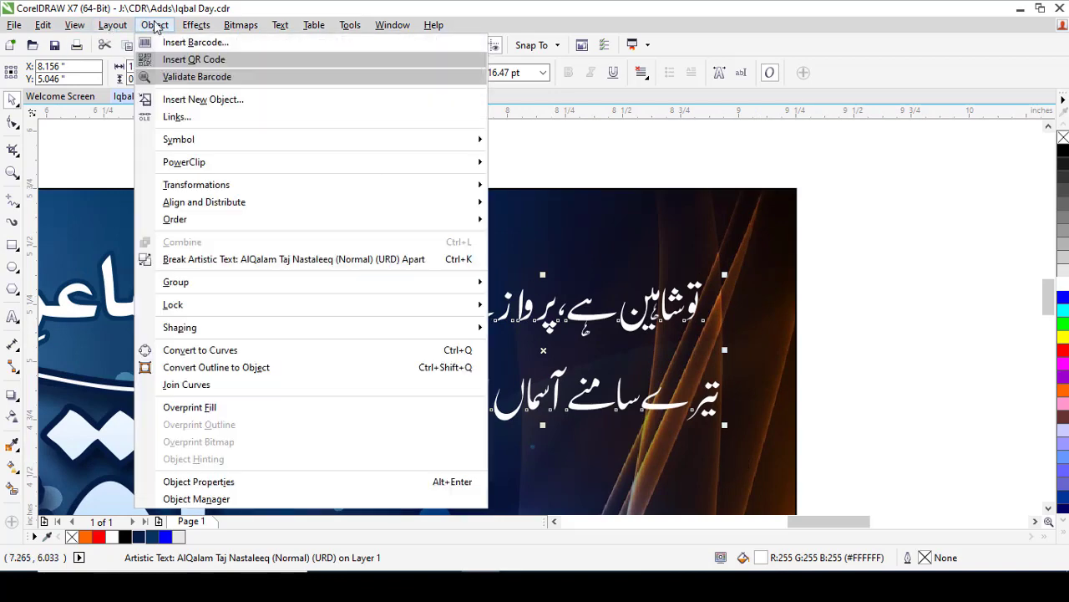
click(224, 350)
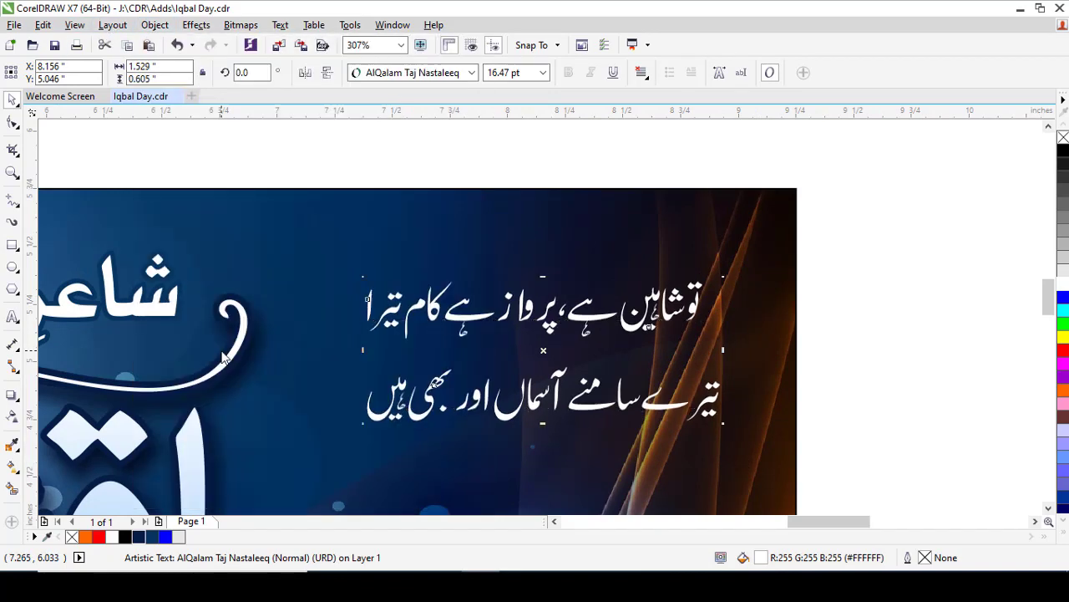
key(ctrl+u)
key(Escape)
click(478, 319)
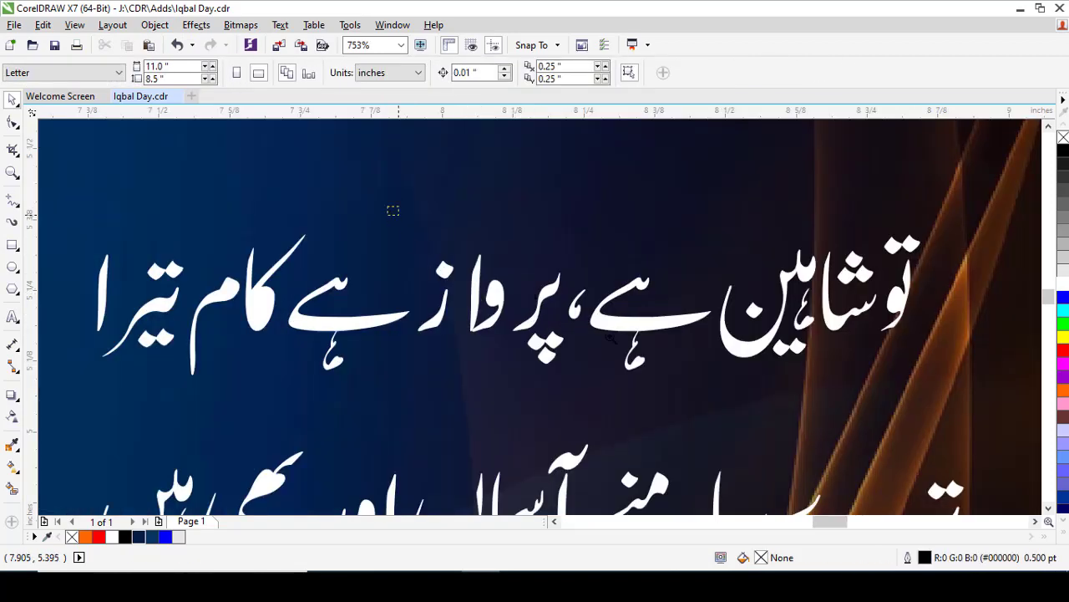
Tighten the word پرواز in the verse's first line by moving its و, ا and ز closer to پر
scroll(472, 337, up, 2)
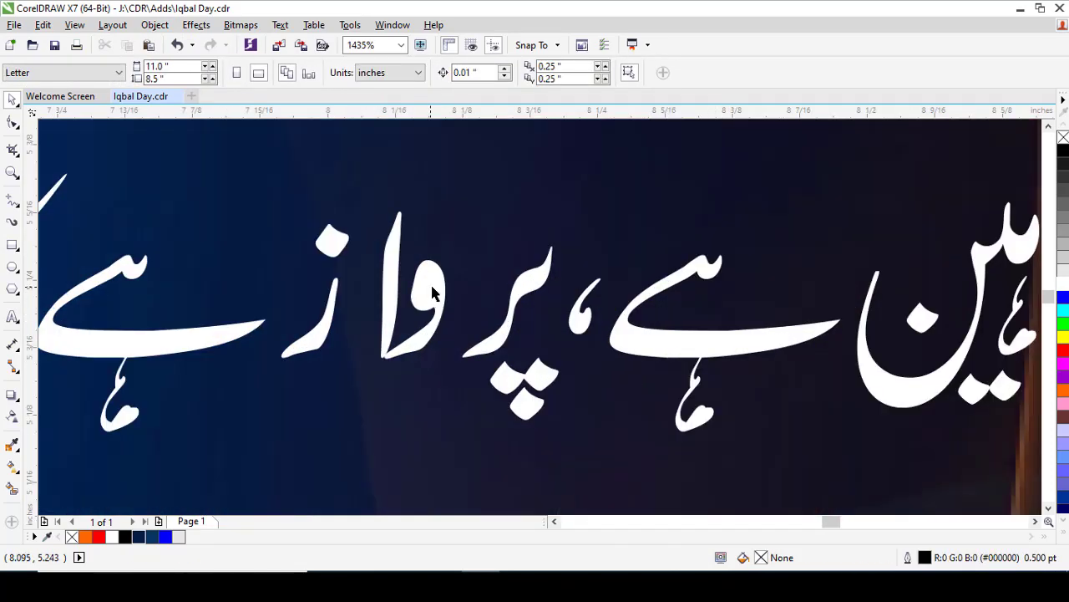
drag(432, 292, 383, 257)
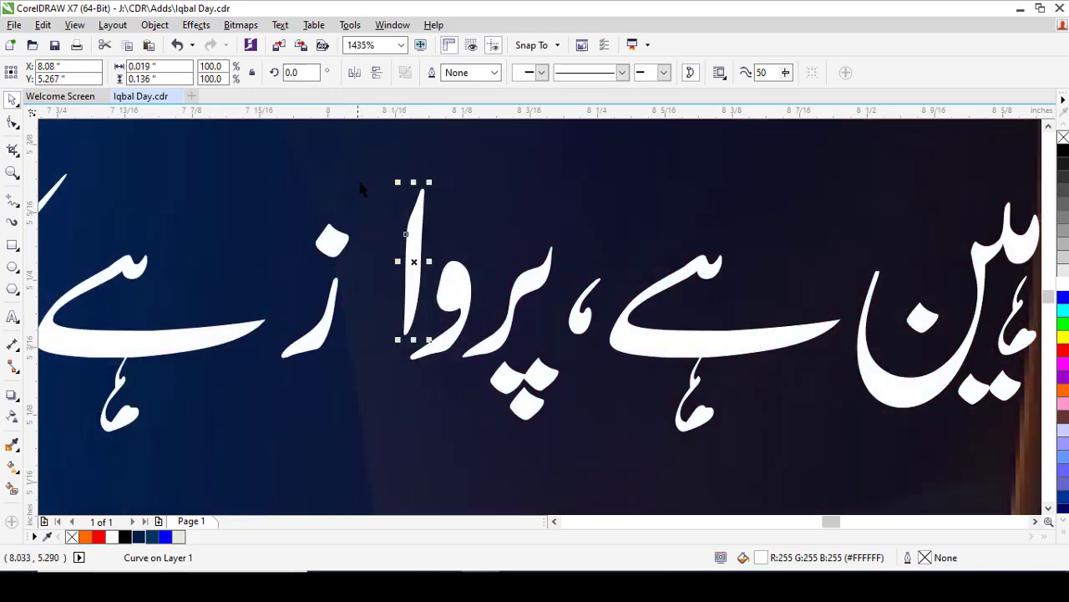
drag(236, 404, 239, 373)
drag(309, 348, 283, 349)
scroll(310, 355, down, 1)
click(321, 304)
Shift the remaining first-line letters, from ز through ہے کام تیرا, right together to close the gap after the ا of پرواز
drag(333, 193, 184, 451)
drag(227, 363, 281, 342)
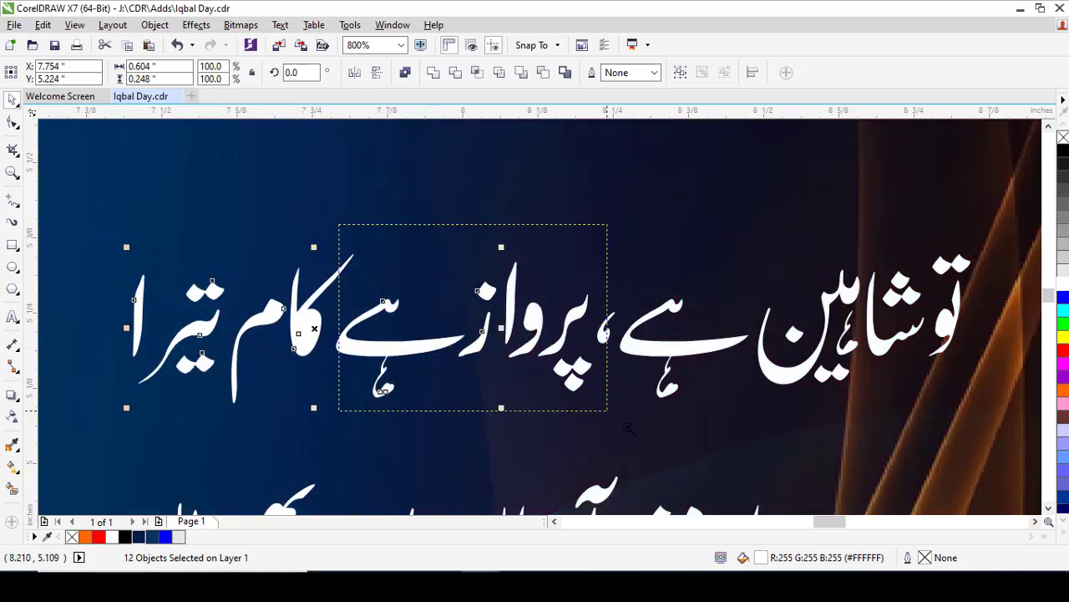
scroll(419, 334, up, 2)
drag(530, 363, 536, 364)
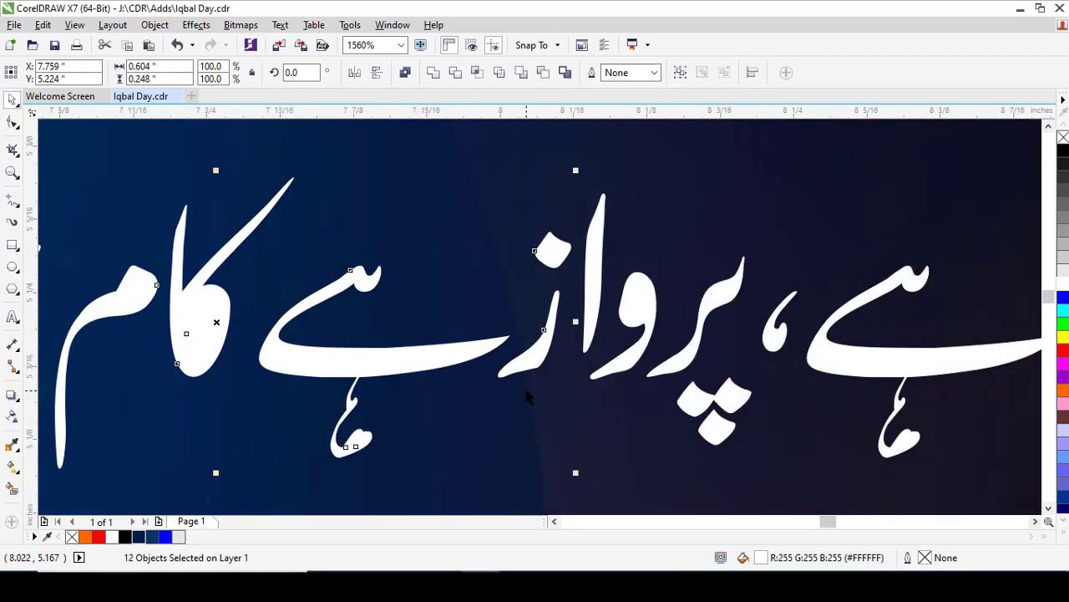
scroll(527, 391, down, 1)
key(Escape)
Move the final ا of تیرا closer to its word, and nudge the whole word right toward کام
click(201, 336)
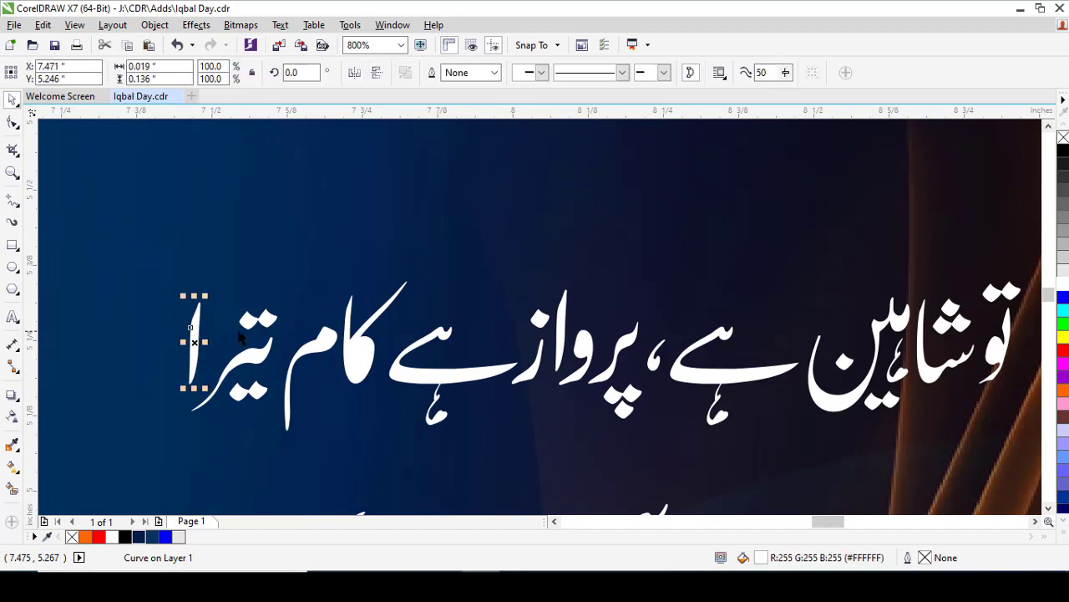
drag(338, 487, 334, 483)
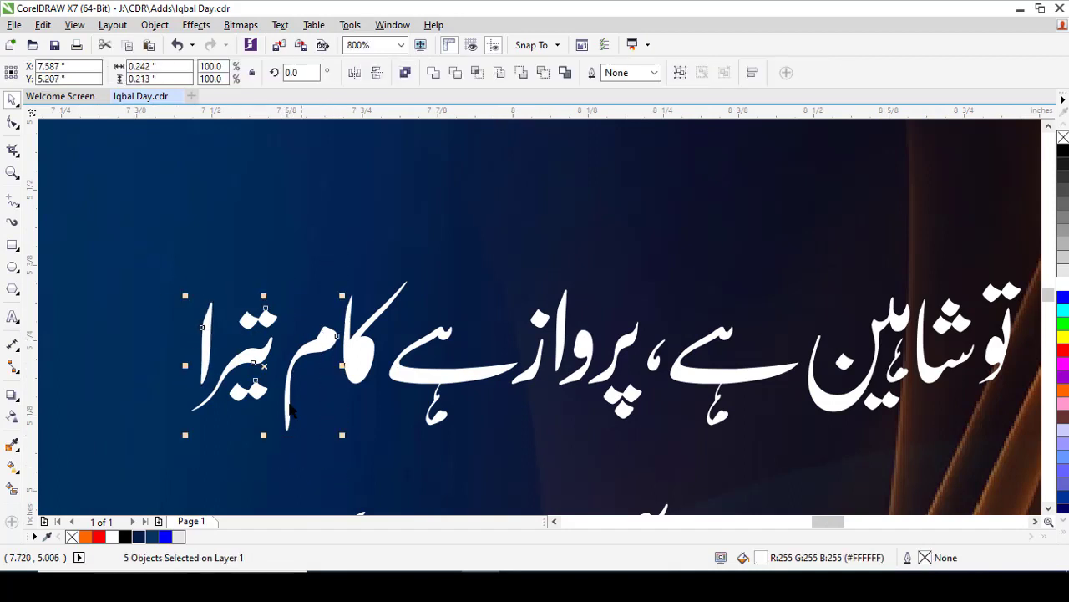
key(Right)
key(Right)
key(Right)
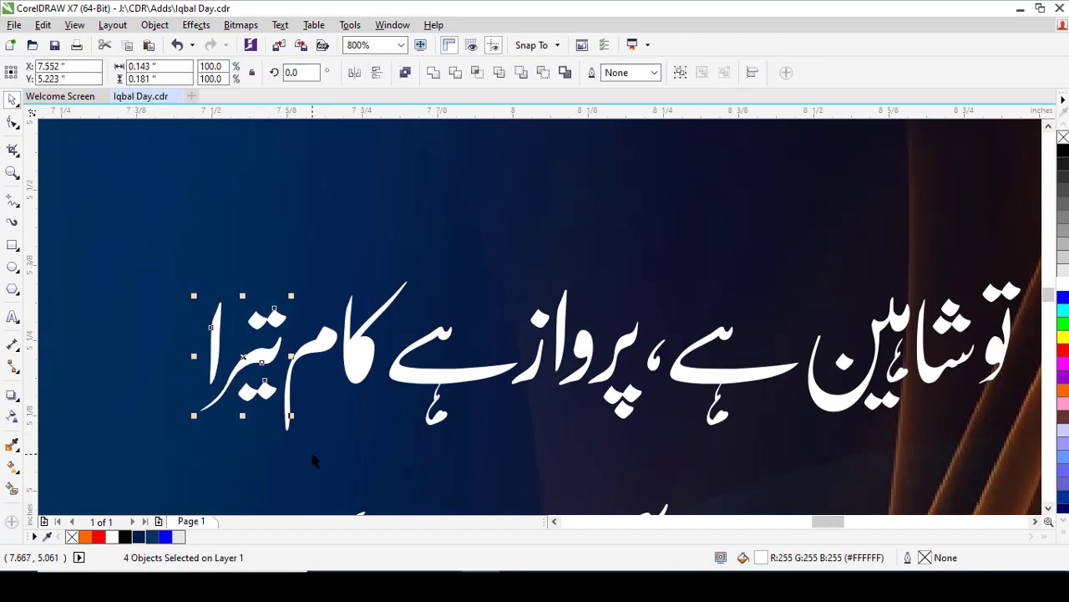
Combine all letter shapes of the verse's first line into one curve
scroll(310, 448, down, 1)
key(Escape)
drag(705, 477, 704, 477)
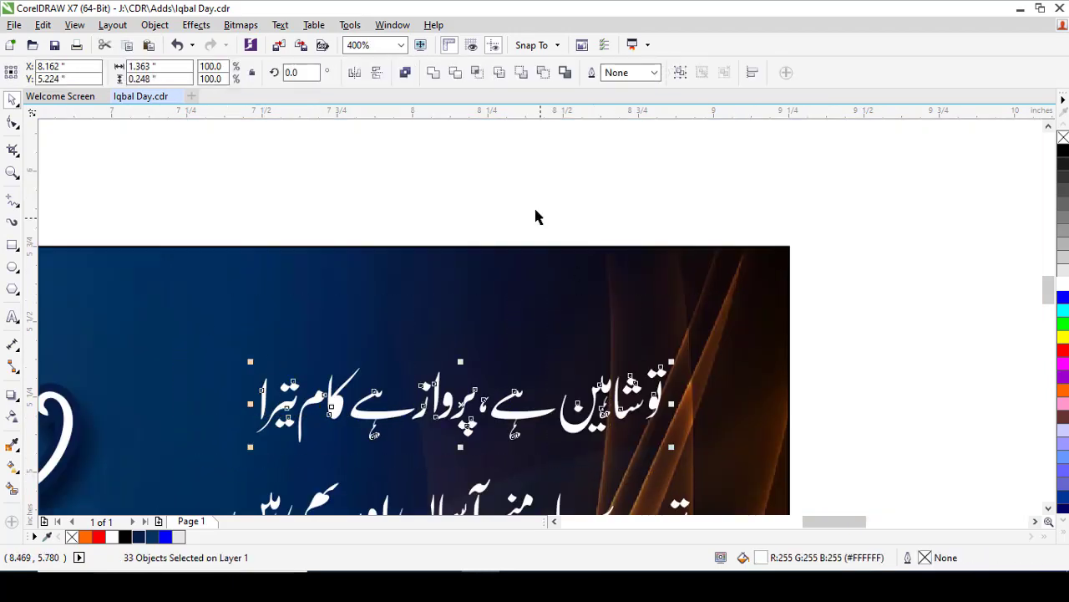
key(ctrl+l)
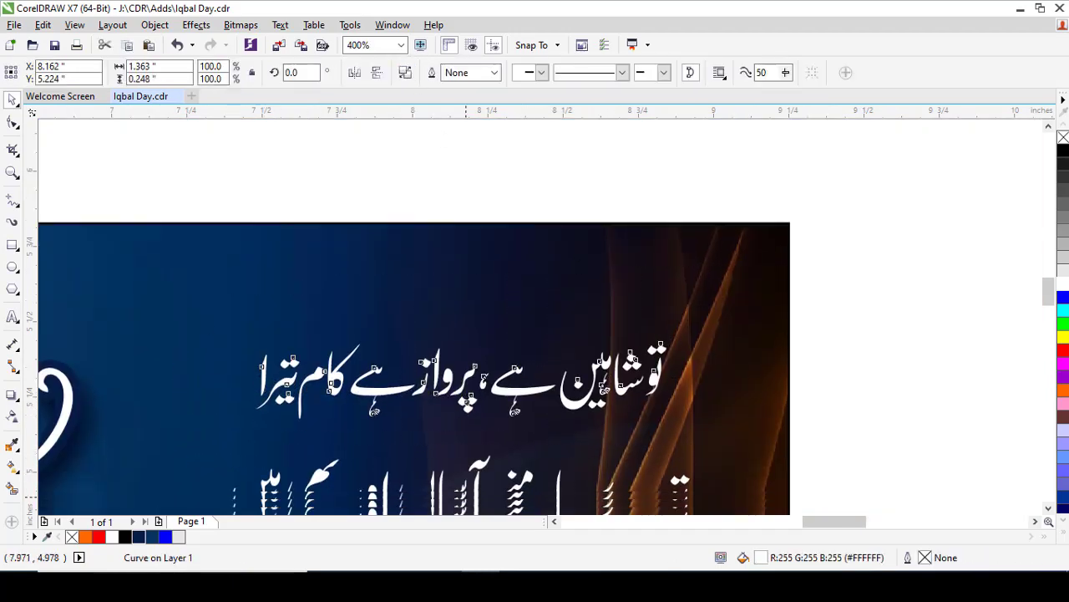
Close the gaps in the second line's opening word تیرے by moving its letters toward سامنے
scroll(666, 451, up, 2)
click(732, 362)
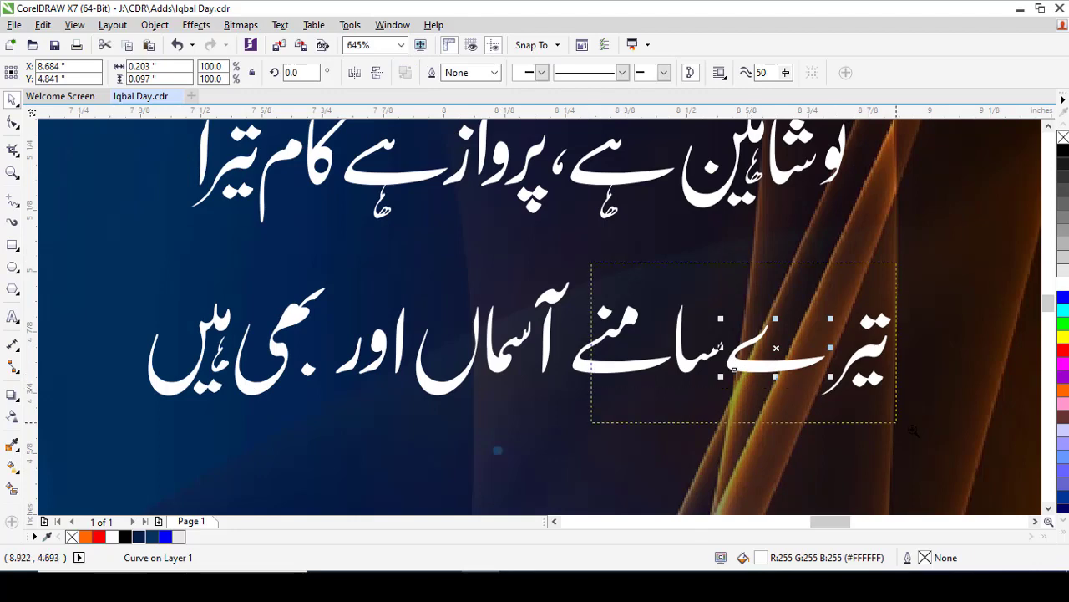
scroll(913, 431, up, 3)
drag(663, 458, 660, 458)
drag(757, 323, 724, 311)
Shift the words تیرے سامنے left about 0.03 inches toward آسماں
scroll(838, 240, down, 2)
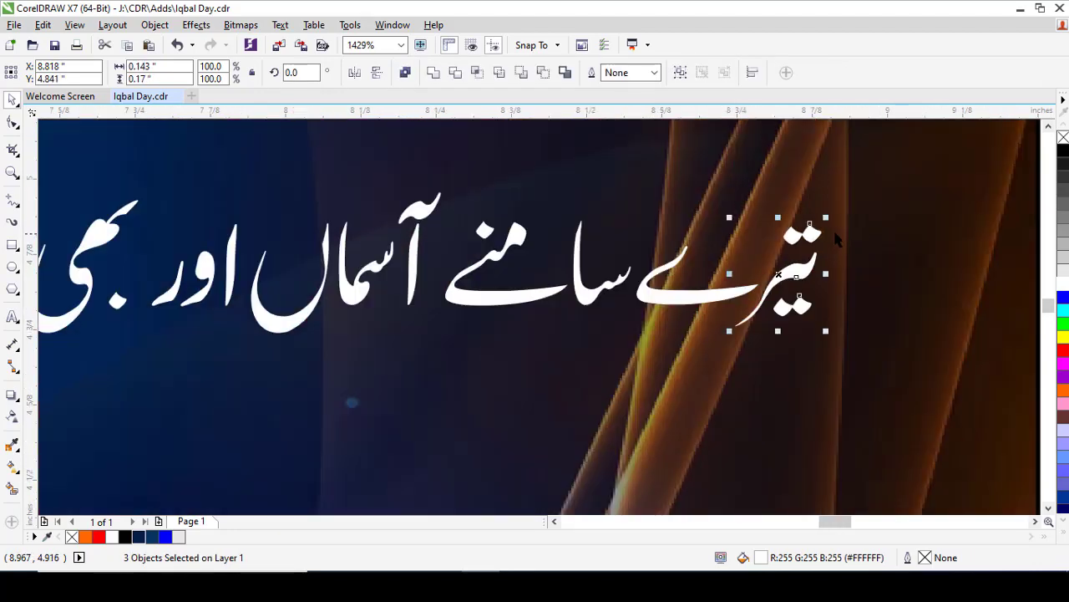
drag(433, 348, 435, 344)
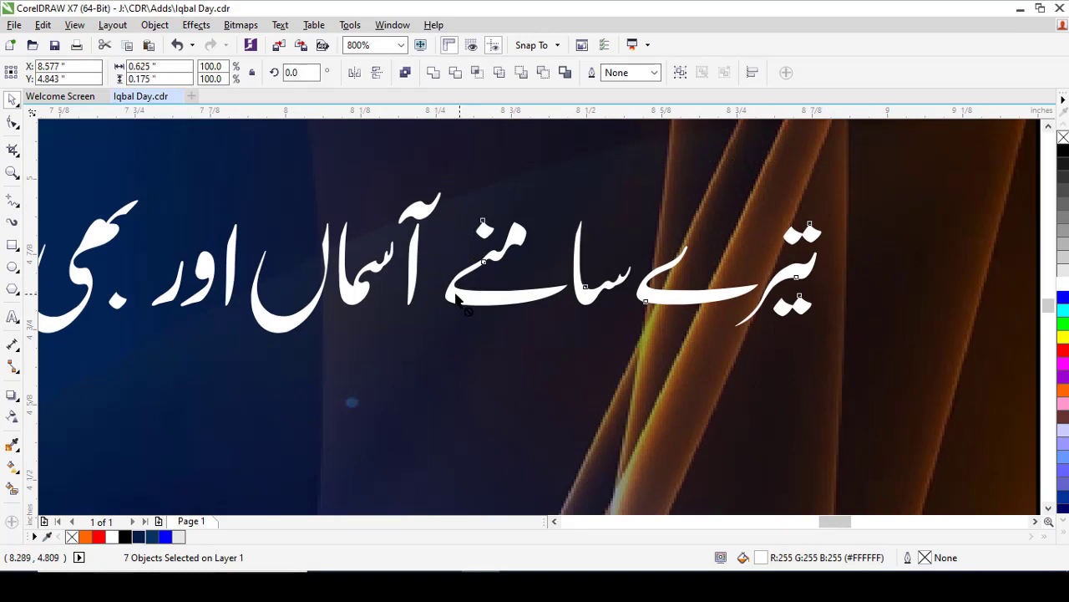
drag(457, 299, 447, 294)
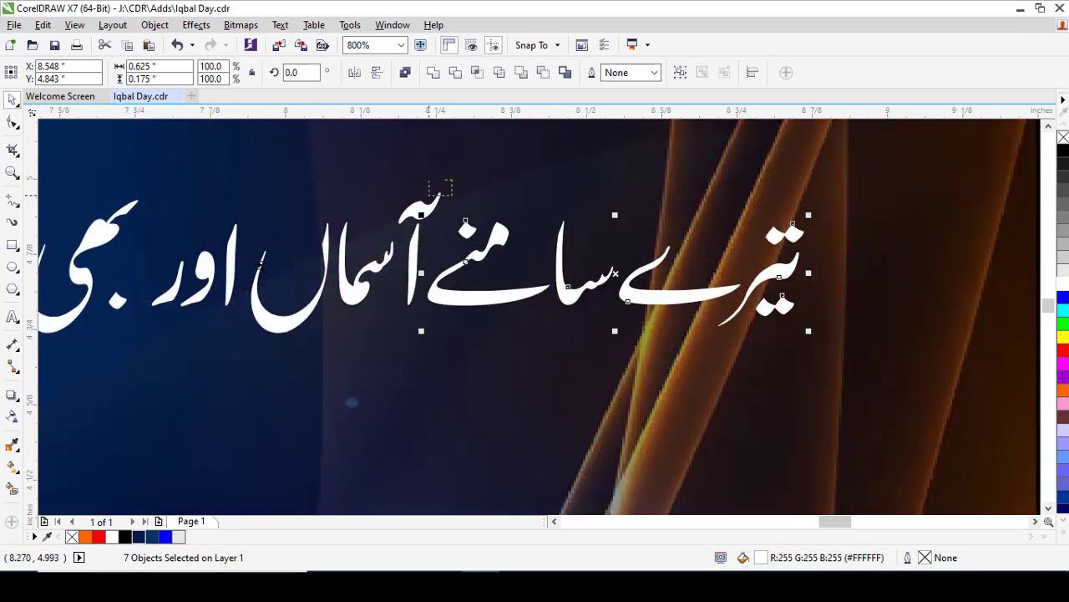
Tighten the letters of اور in the second line and move the word right toward آسماں
scroll(50, 357, left, 2)
scroll(437, 314, up, 3)
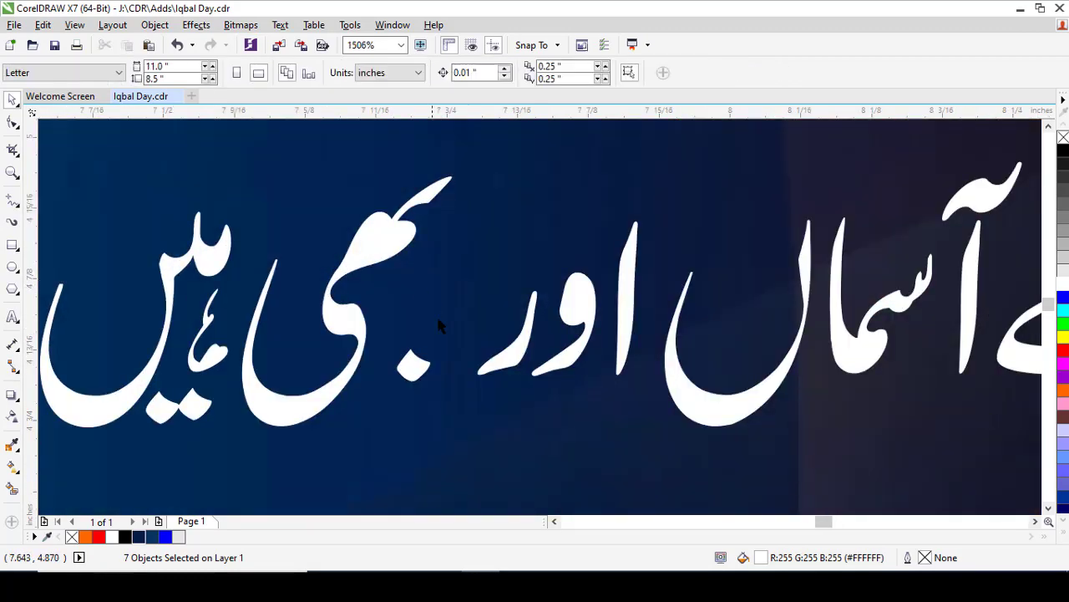
click(498, 372)
drag(499, 372, 505, 365)
shift+click(614, 310)
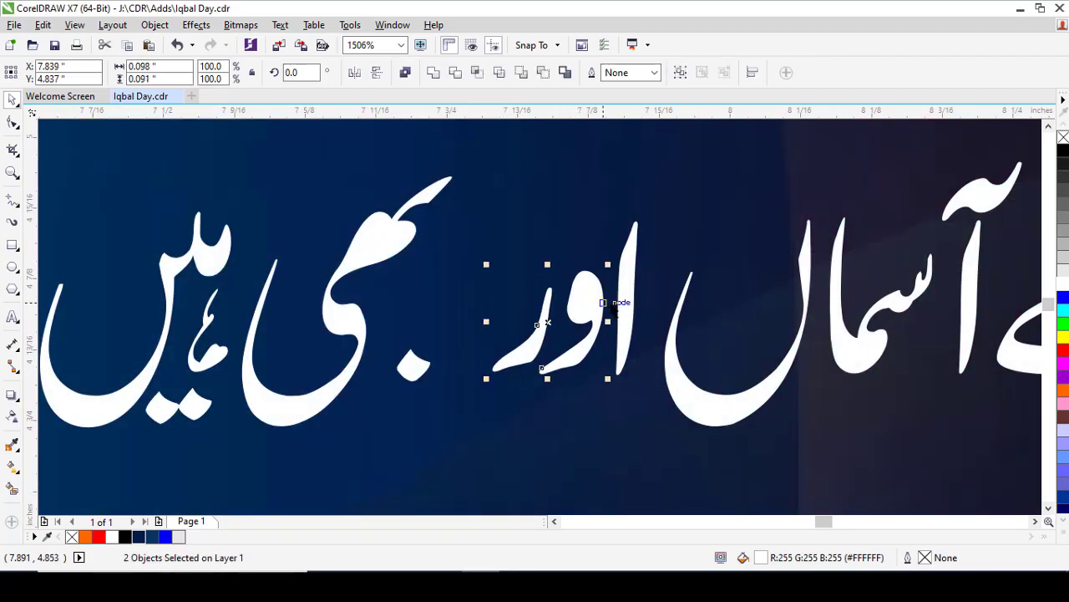
shift+click(628, 290)
drag(635, 272, 647, 277)
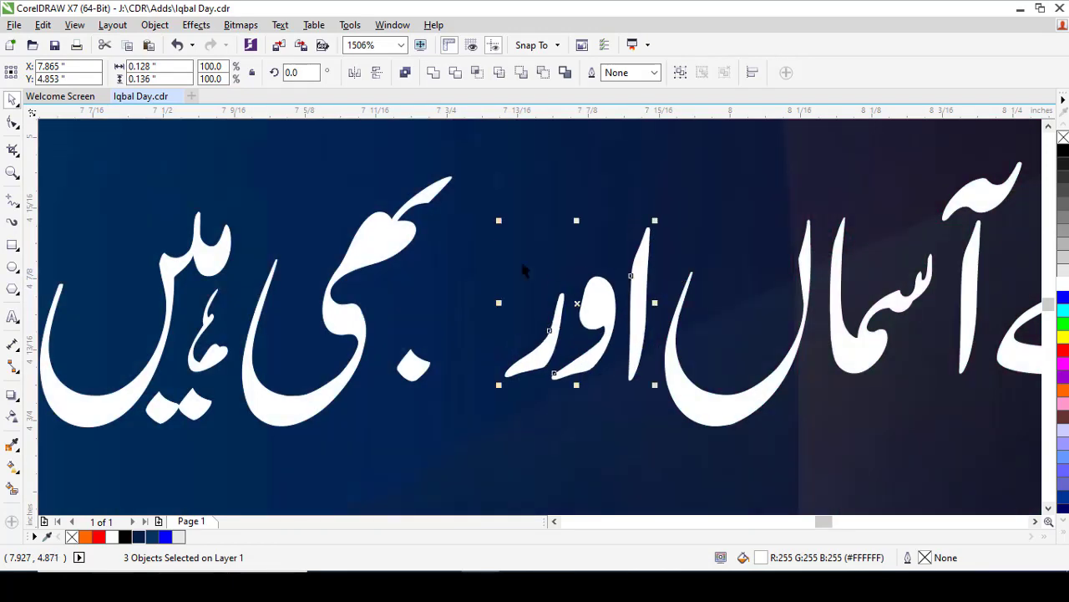
Move the closing words بھی ہیں of the second line right, up against اور
scroll(490, 221, down, 1)
scroll(492, 227, down, 2)
drag(154, 395, 159, 391)
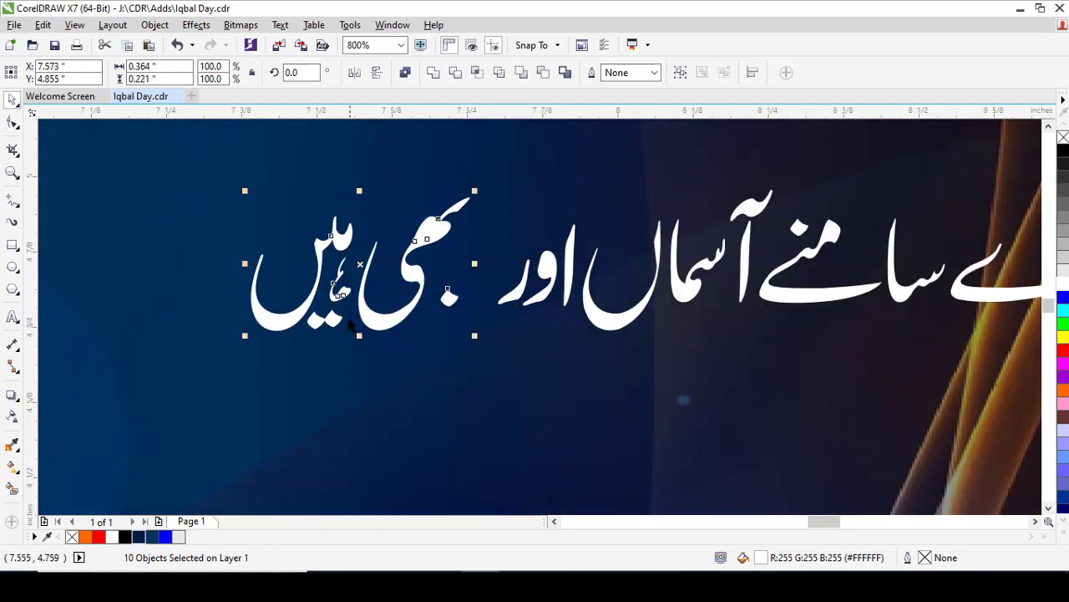
drag(293, 315, 345, 316)
scroll(589, 358, up, 2)
drag(595, 374, 593, 299)
scroll(585, 301, down, 5)
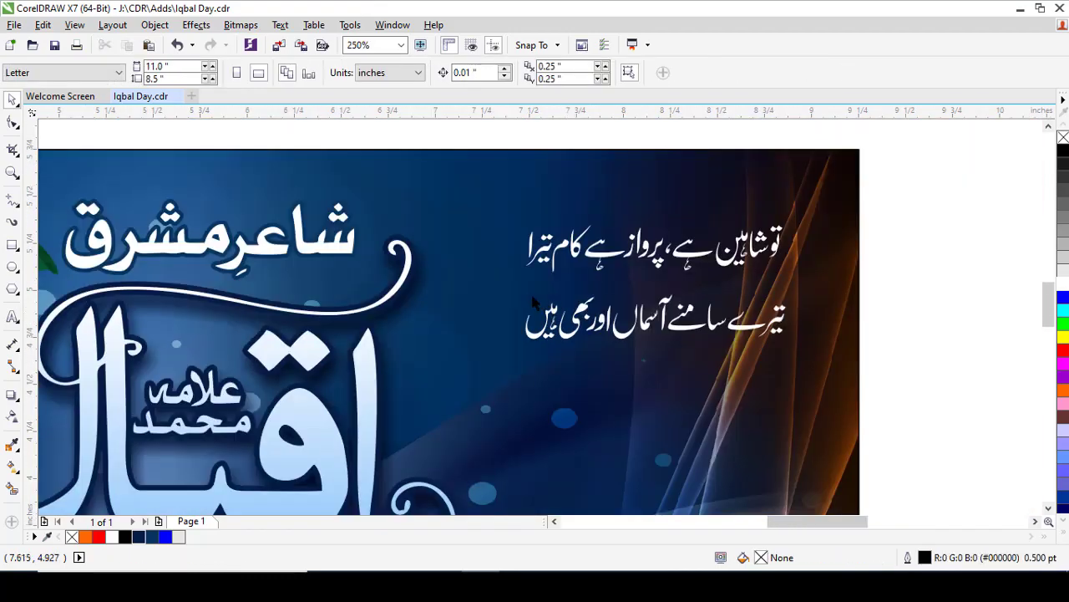
Combine the second line's letter shapes into one curve and center it under the verse's first line
drag(698, 359, 798, 359)
click(403, 77)
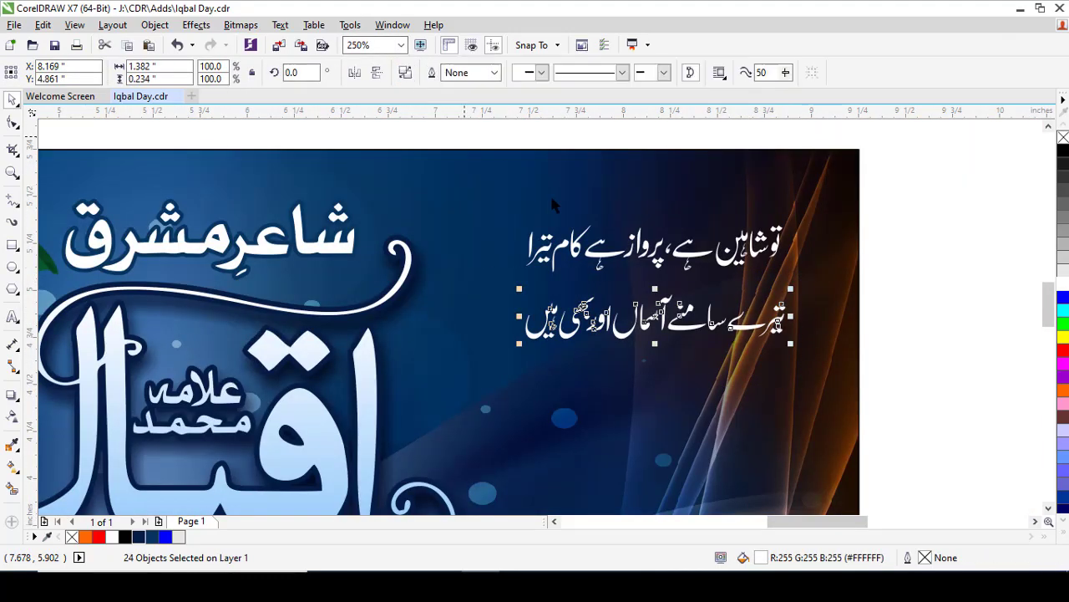
drag(488, 180, 870, 396)
drag(506, 182, 836, 402)
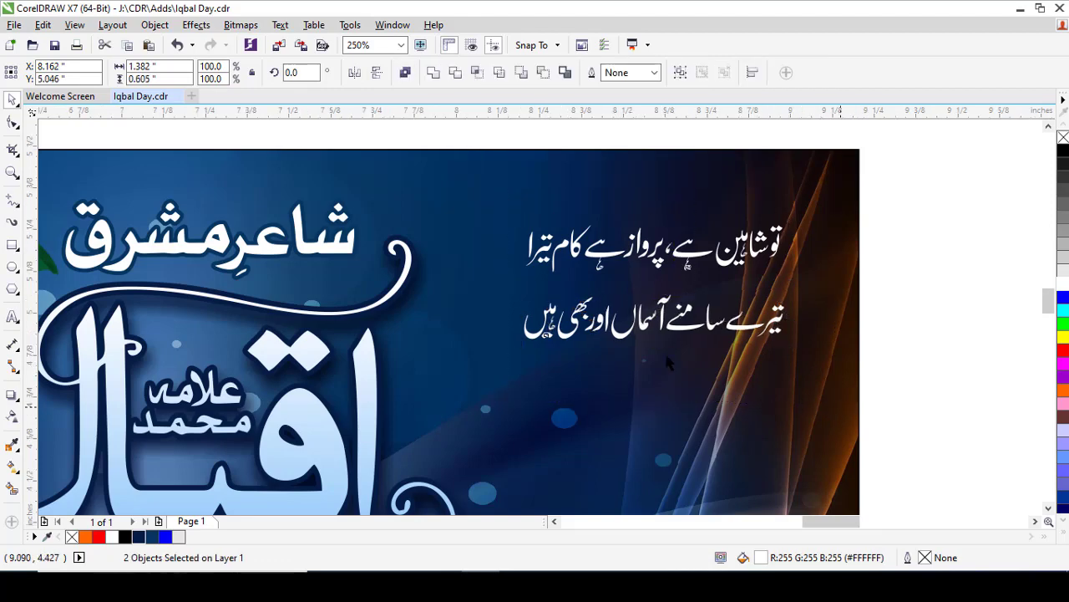
Move the verse's second line up about 0.1 inches toward the first line and group both lines
key(Escape)
drag(619, 377, 618, 344)
key(ctrl+a)
key(ctrl+g)
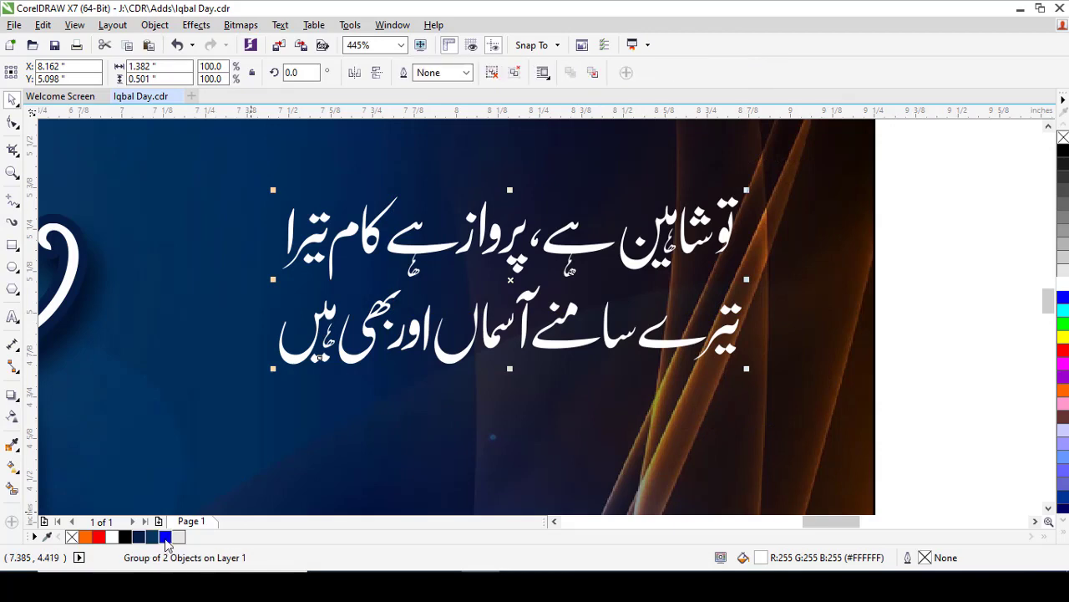
Give both verse lines a 10% Black outline and a dark brown fill sampled from the background's orange waves
click(140, 537)
right_click(178, 536)
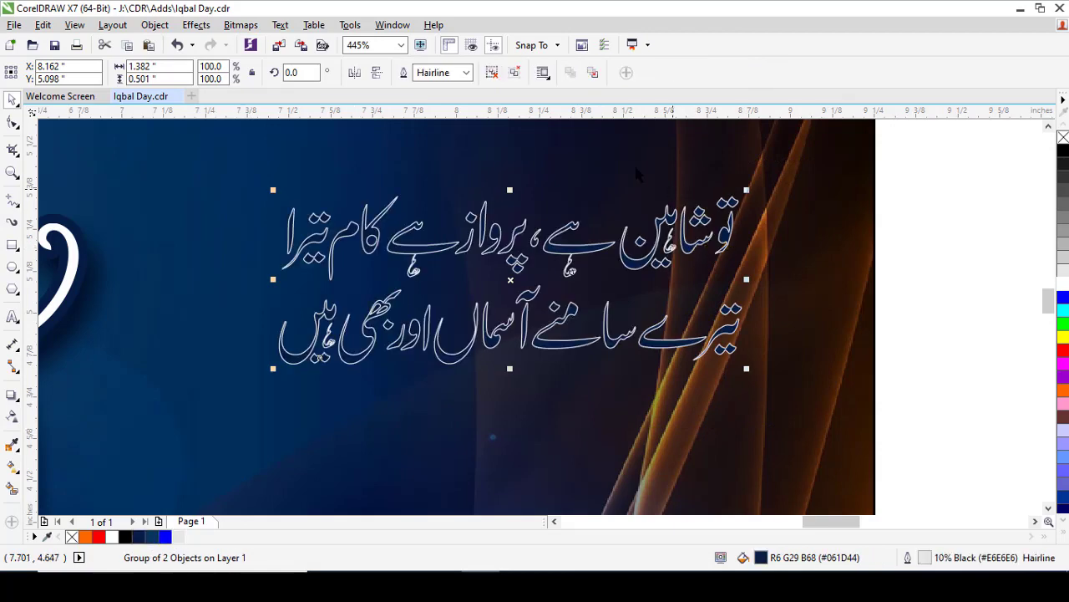
click(12, 447)
click(818, 428)
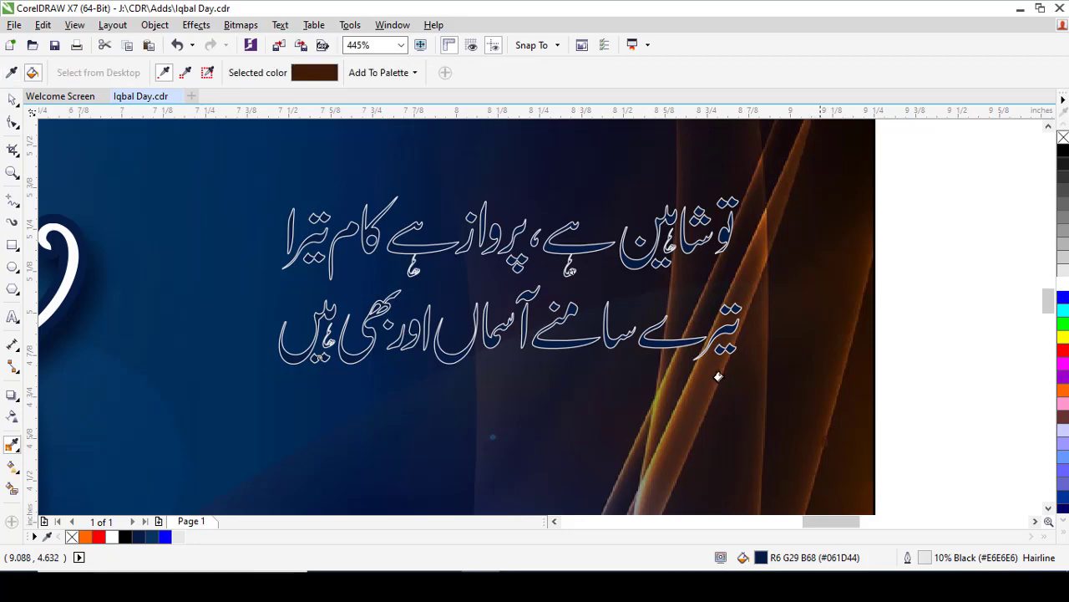
click(604, 339)
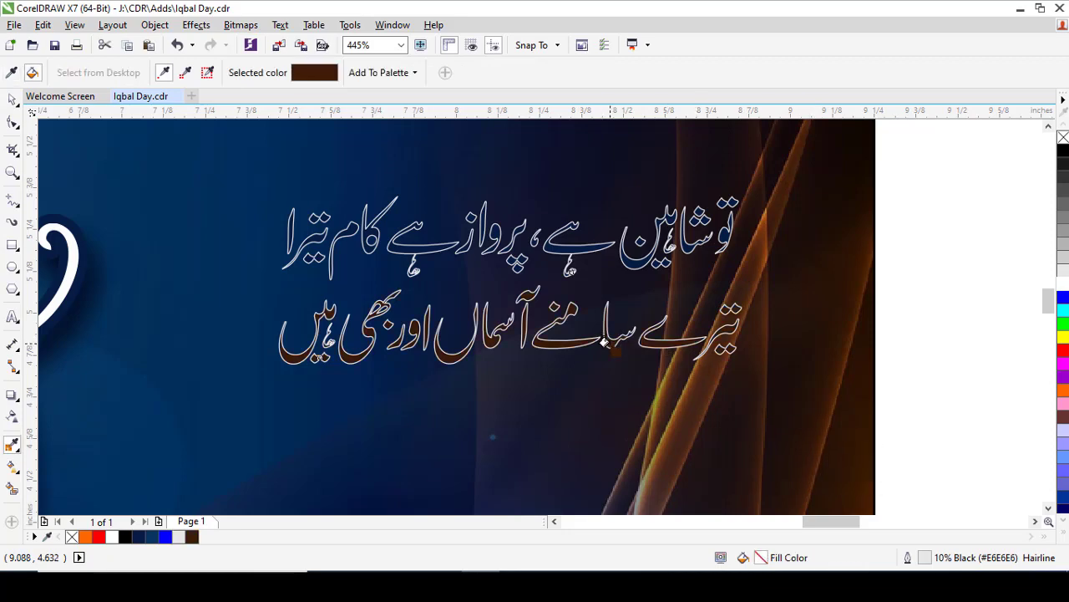
key(space)
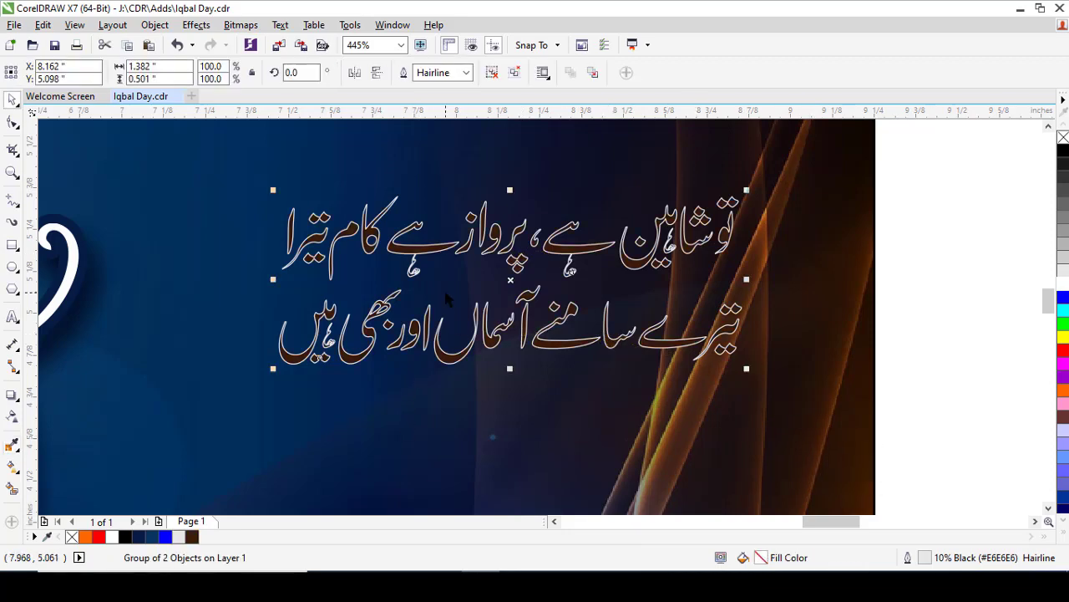
Set the verse's outline to 3.0 pt with round corners and round caps, behind fill, scaling with object and overprinting
key(F12)
click(435, 189)
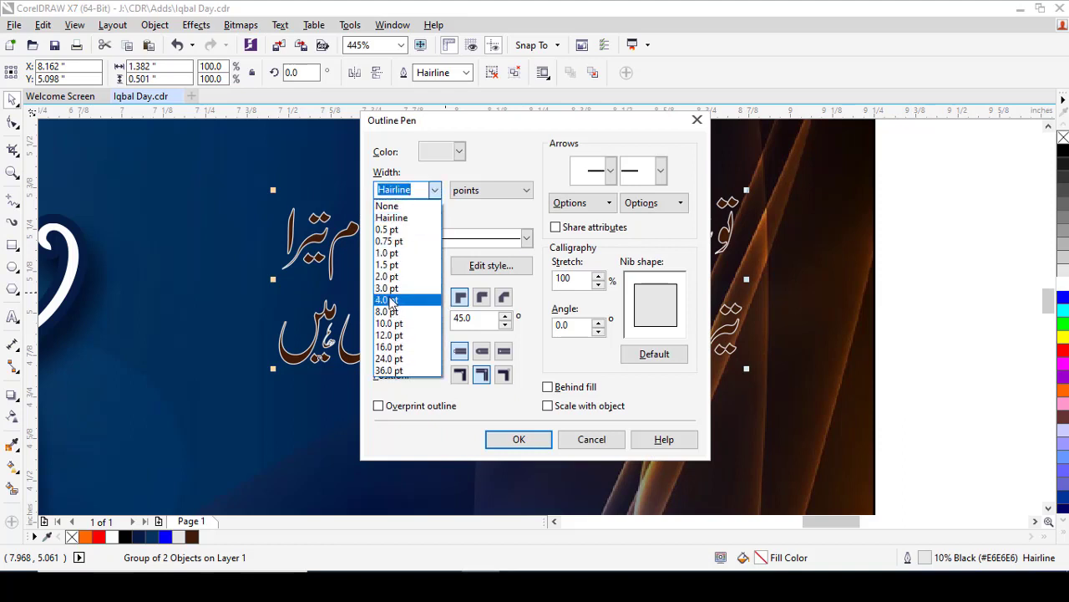
click(388, 287)
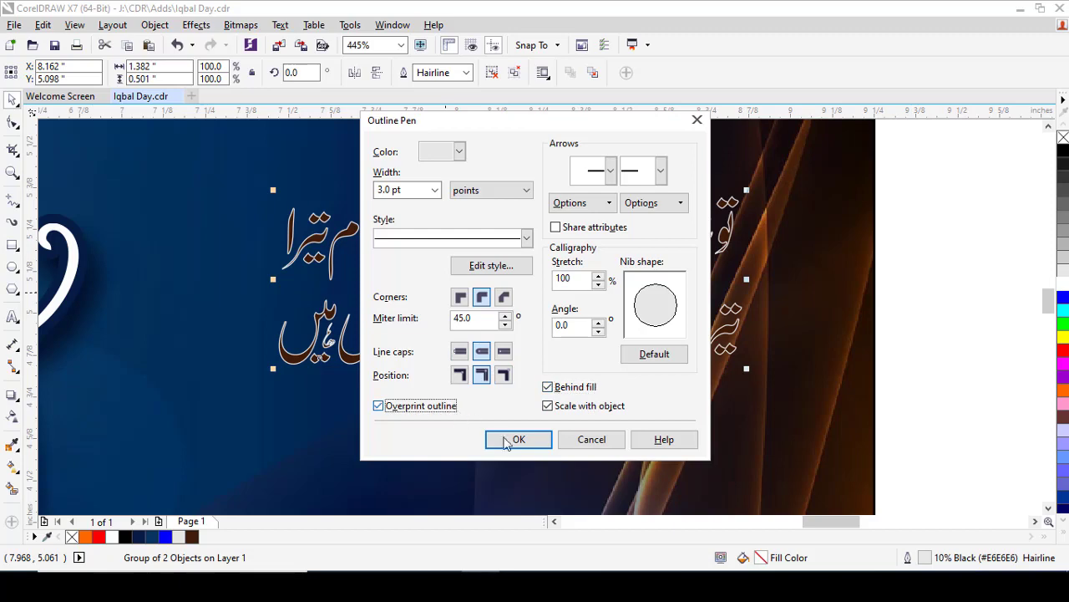
click(510, 439)
Enlarge the verse to 117.5%, place it near the banner's upper right corner and thin its outline
scroll(903, 287, down, 3)
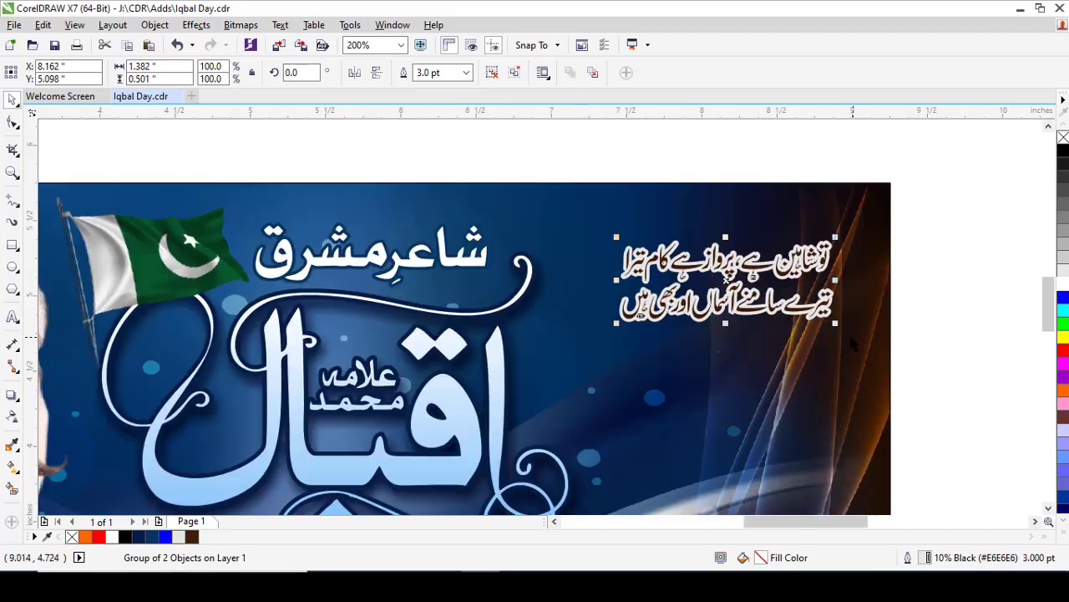
click(838, 325)
mouse_move(834, 326)
mouse_down()
mouse_move(869, 336)
mouse_move(797, 300)
mouse_move(835, 314)
mouse_up()
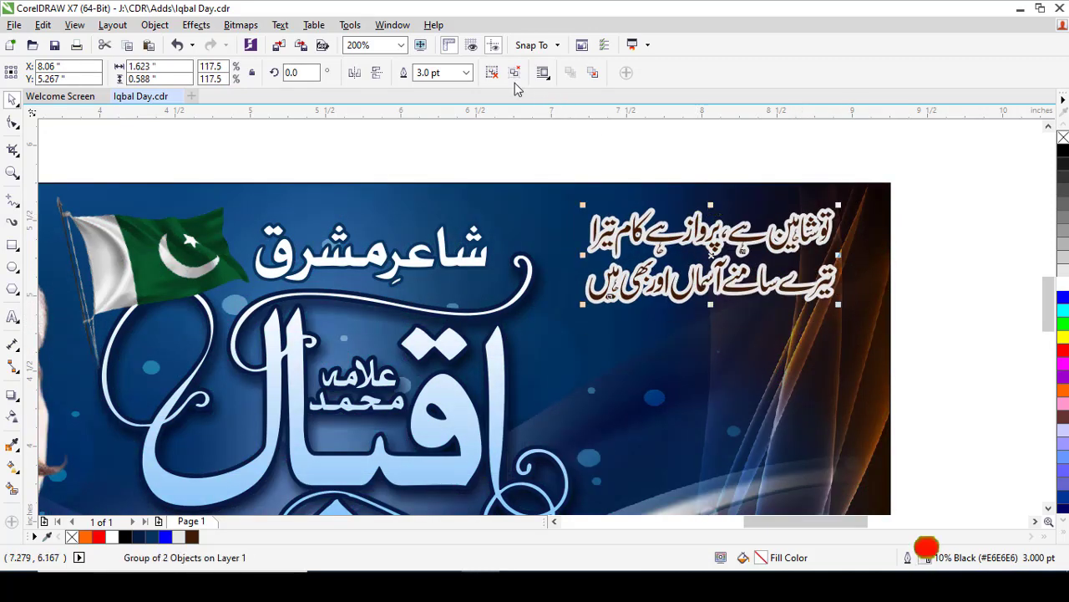
click(466, 74)
click(466, 73)
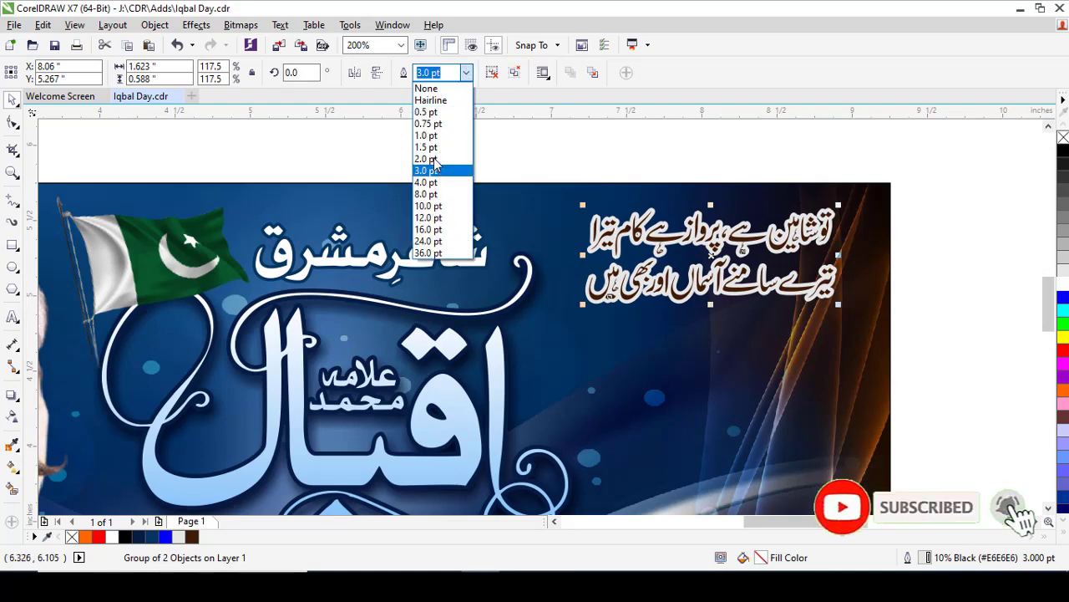
click(443, 164)
click(674, 159)
click(839, 368)
key(shift+F2)
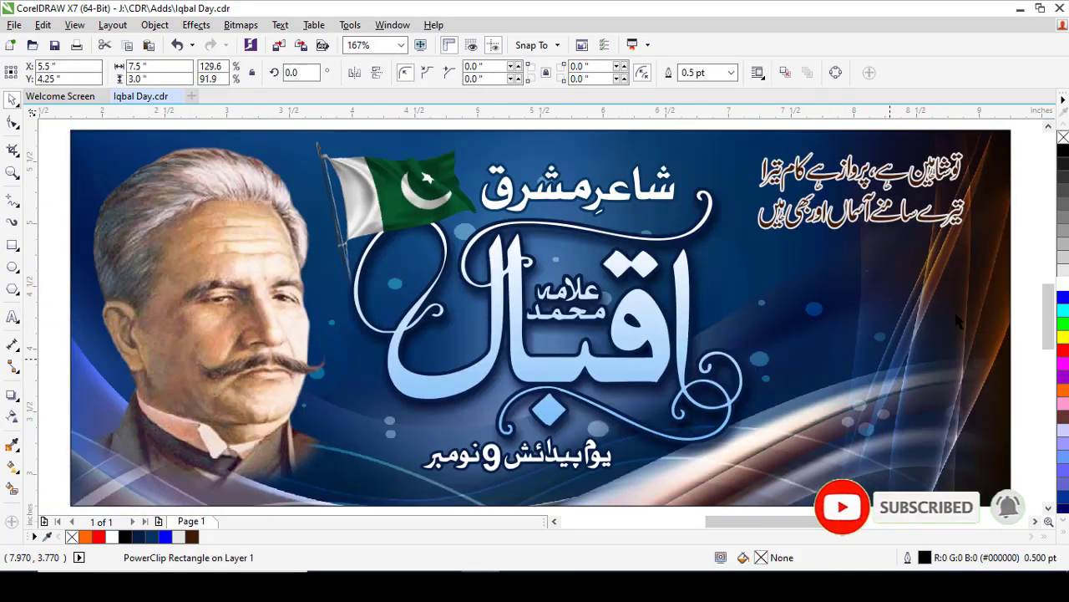
Place the photo of the man in the patterned cap over the banner's lower right corner, below the verse
key(Escape)
scroll(956, 324, down, 2)
scroll(957, 324, right, 3)
drag(936, 351, 442, 354)
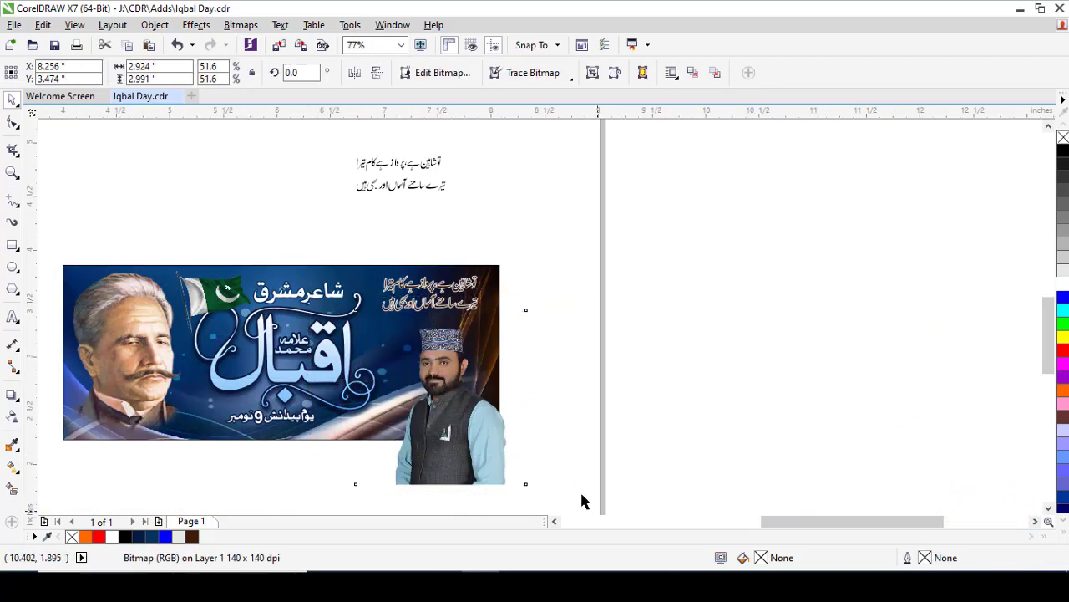
click(580, 489)
scroll(560, 305, up, 2)
drag(560, 305, 557, 300)
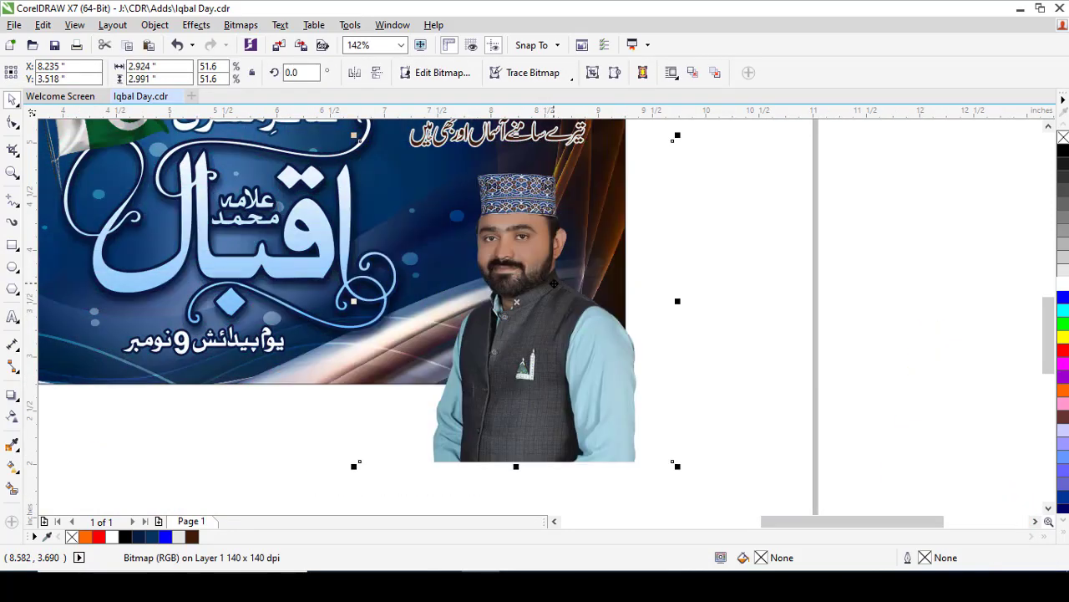
PowerClip the man's photo inside the banner rectangle
right_click(563, 229)
click(568, 120)
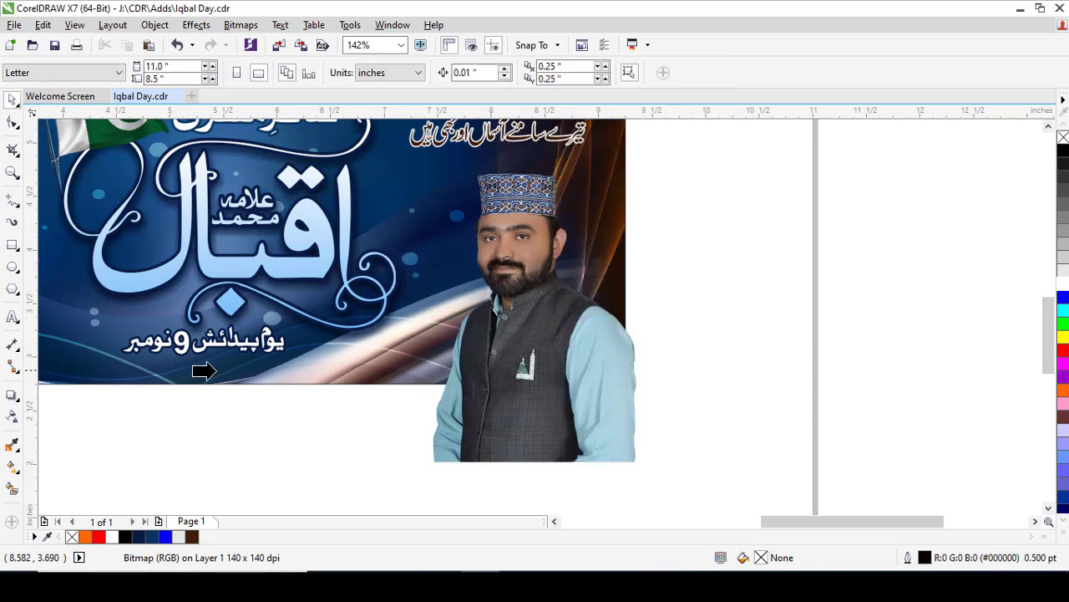
click(216, 370)
click(413, 466)
click(433, 344)
key(Escape)
key(F4)
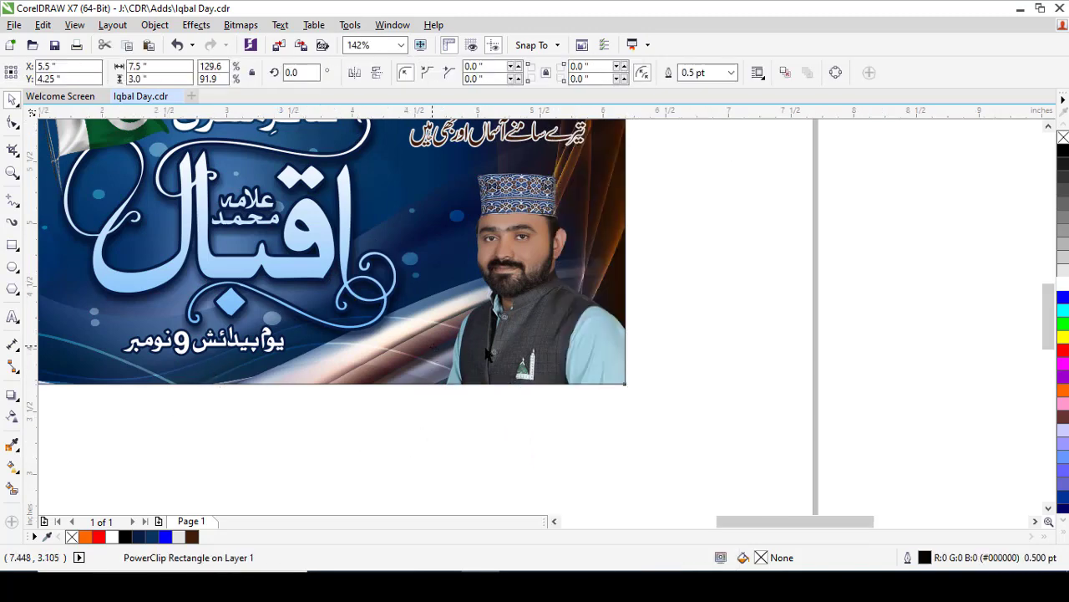
Draw a strip about 3.87 by 0.2 inches along the banner's bottom edge, filled dark blue (#061D44) without outline
drag(947, 366, 764, 294)
double_click(798, 292)
ctrl+click(999, 291)
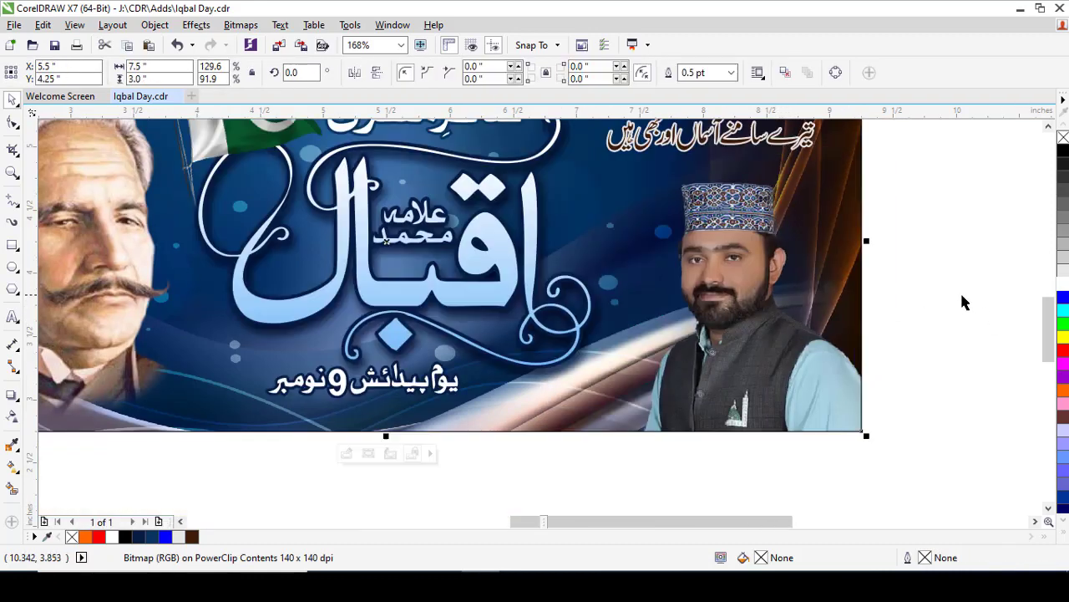
click(219, 458)
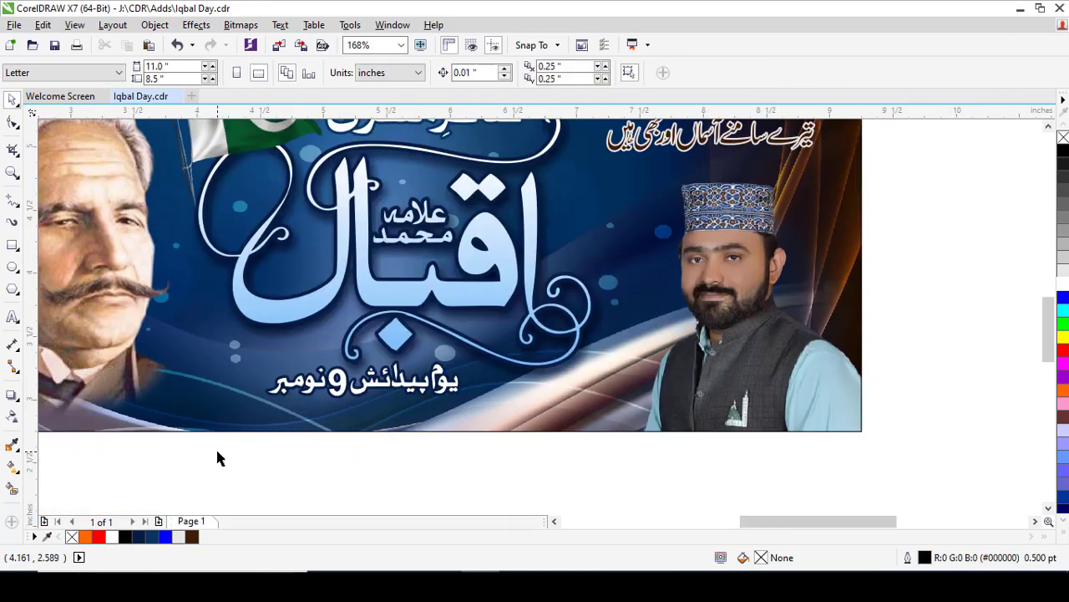
click(12, 244)
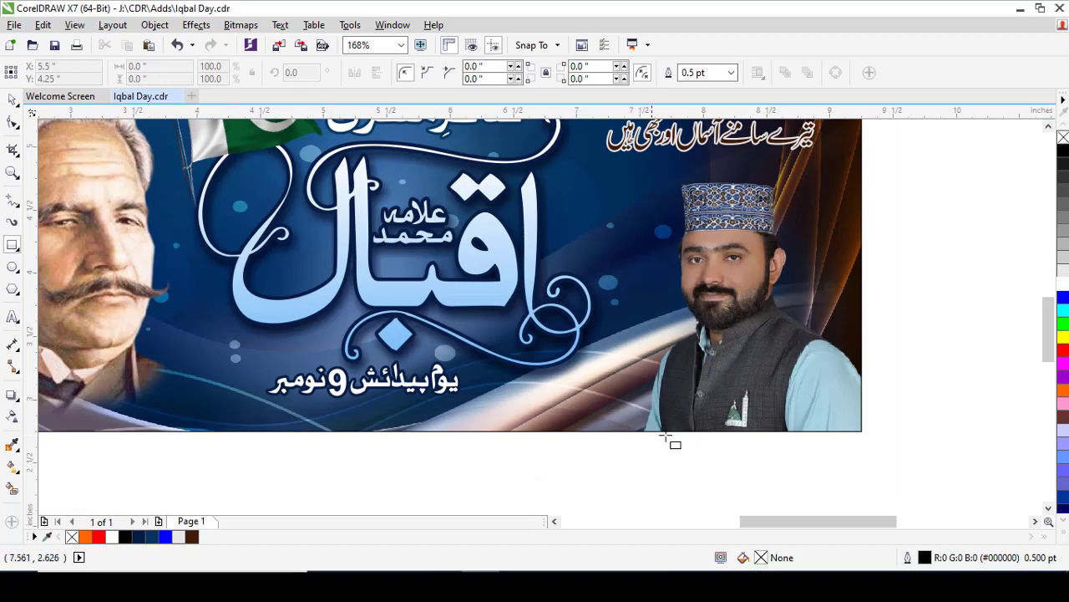
drag(661, 406, 165, 434)
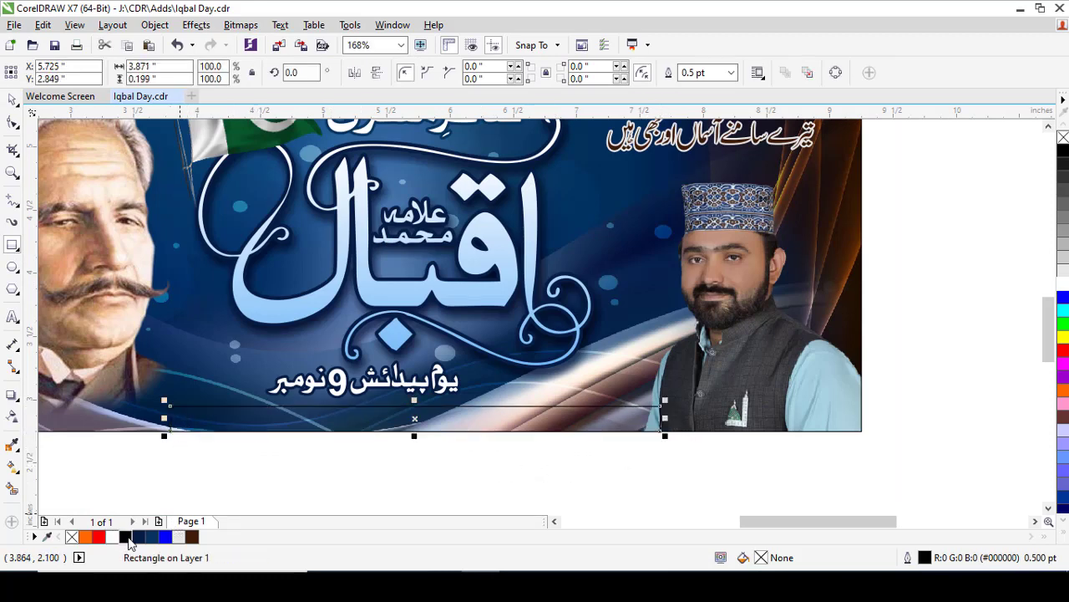
click(139, 539)
right_click(72, 537)
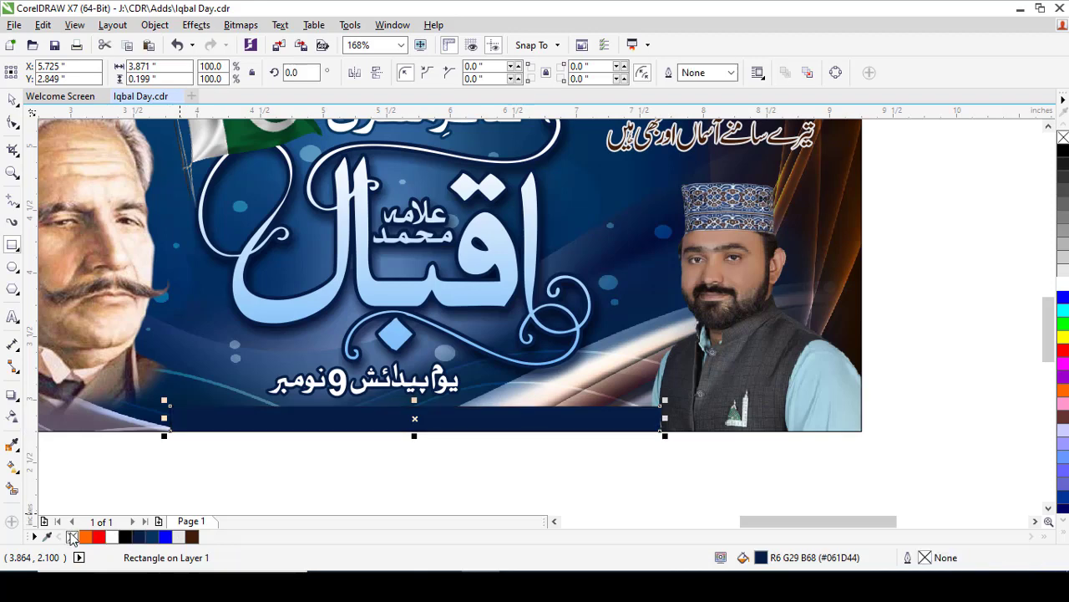
PowerClip the dark blue strip inside the banner rectangle
right_click(599, 411)
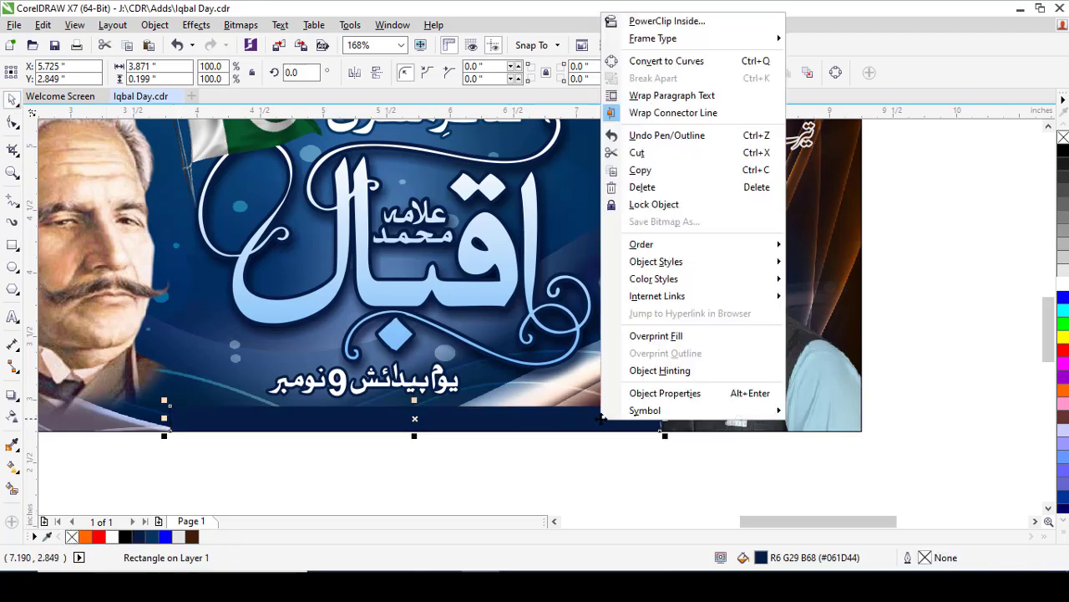
click(660, 19)
click(717, 307)
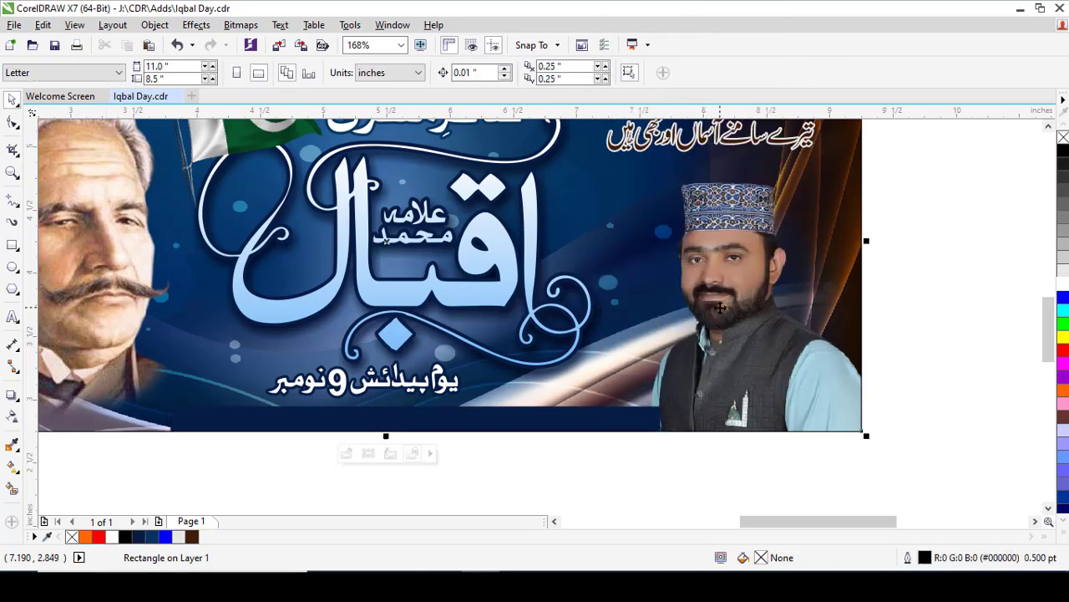
Edit the banner's PowerClip contents and give the strip a vertical gradient from dark navy at the bottom to lighter blue
right_click(719, 308)
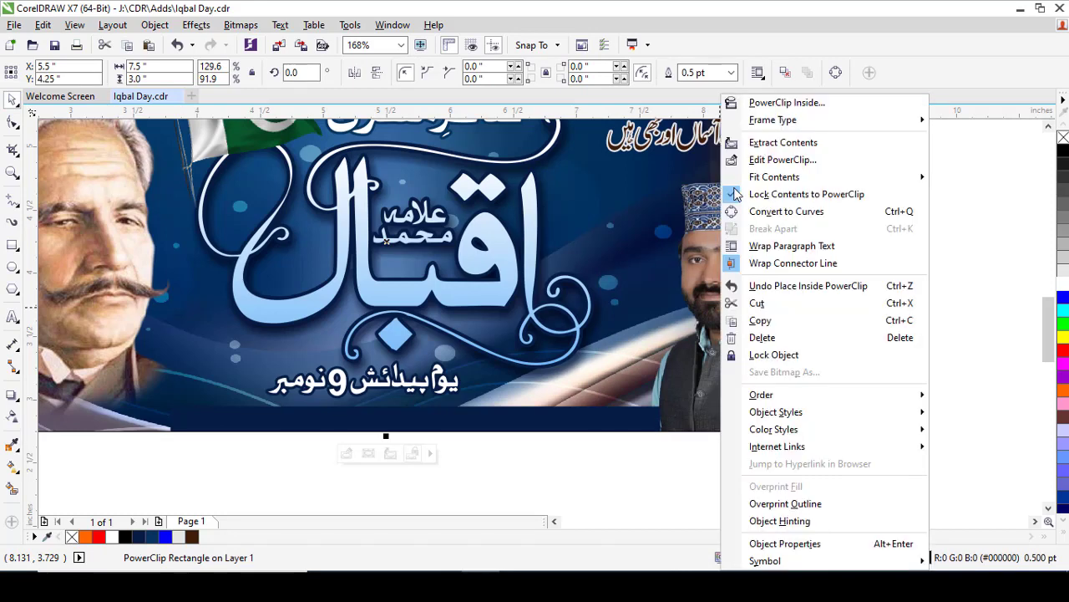
click(756, 158)
drag(550, 487, 548, 483)
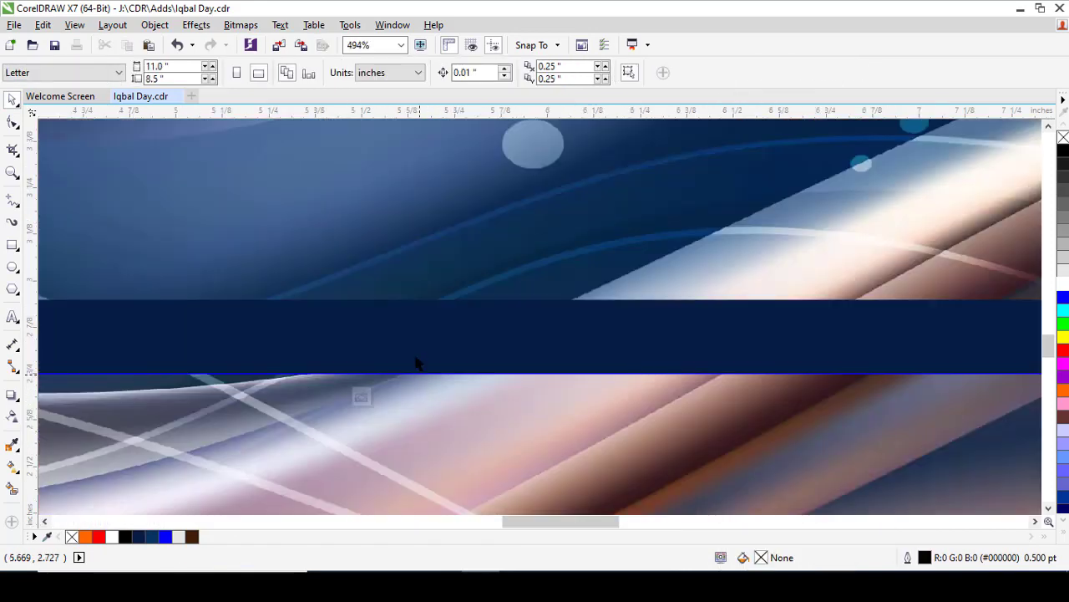
click(418, 363)
click(13, 467)
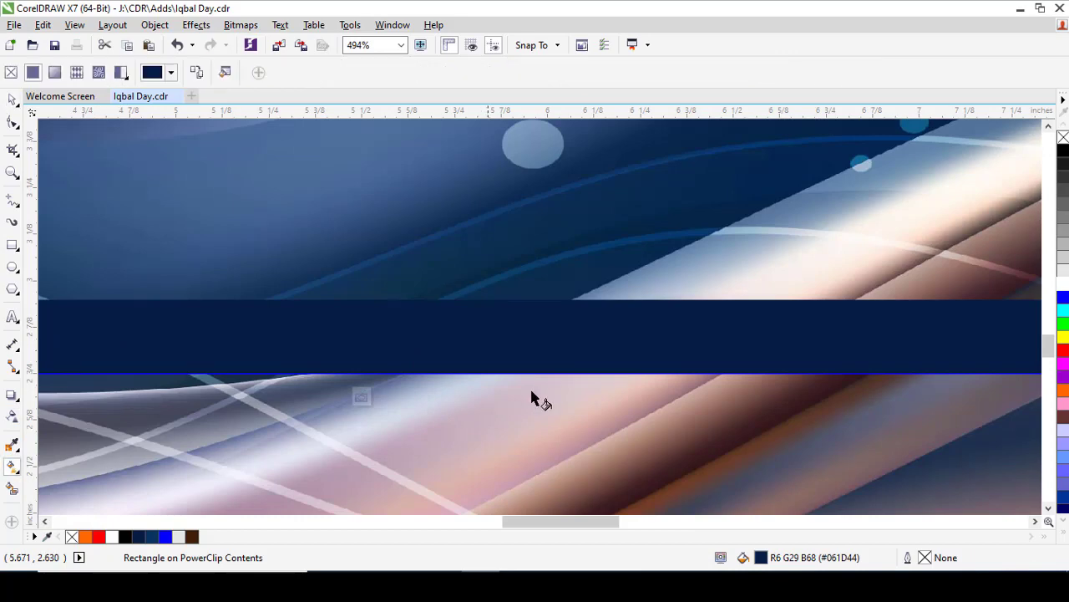
drag(535, 345, 523, 311)
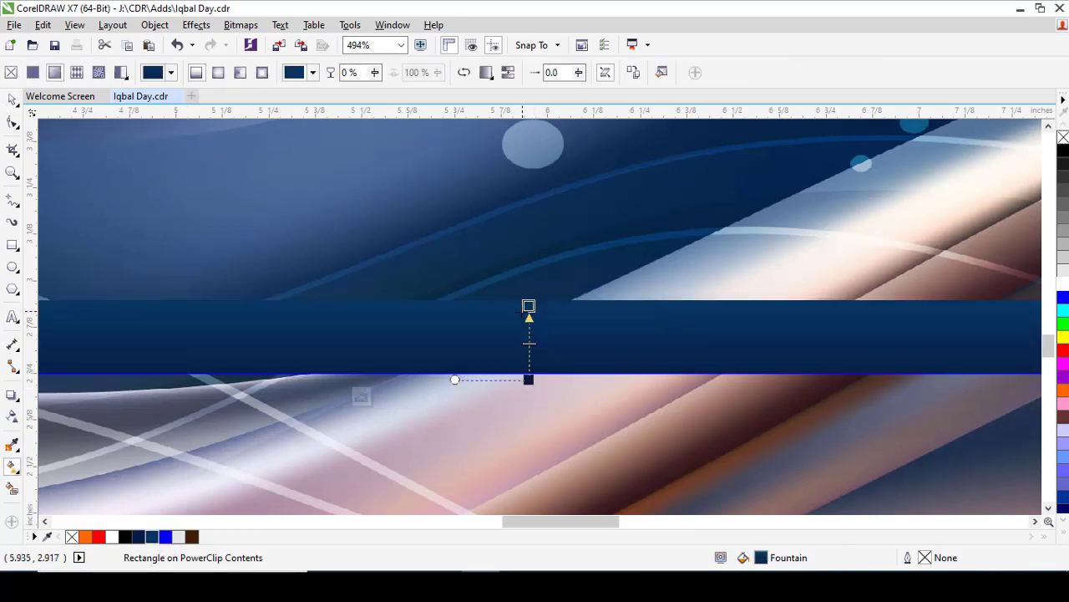
drag(529, 367, 529, 360)
key(space)
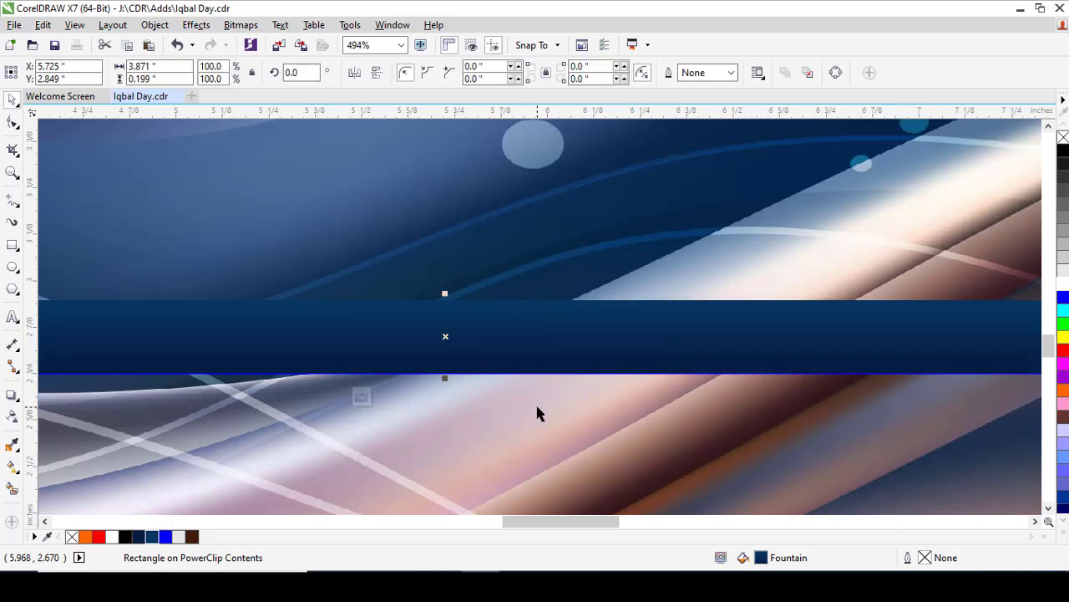
Stretch the gradient strip leftward past the banner's left edge, to about 8.12 inches long
scroll(538, 407, down, 1)
scroll(259, 416, down, 1)
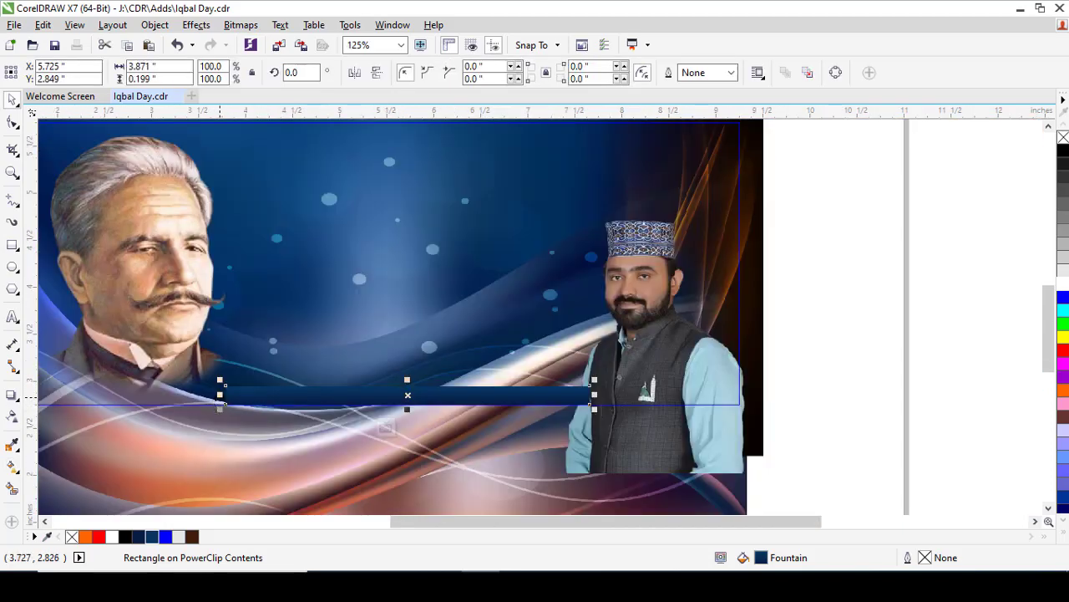
drag(220, 396, 147, 395)
key(ctrl+r)
key(ctrl+r)
key(ctrl+r)
scroll(376, 424, down, 1)
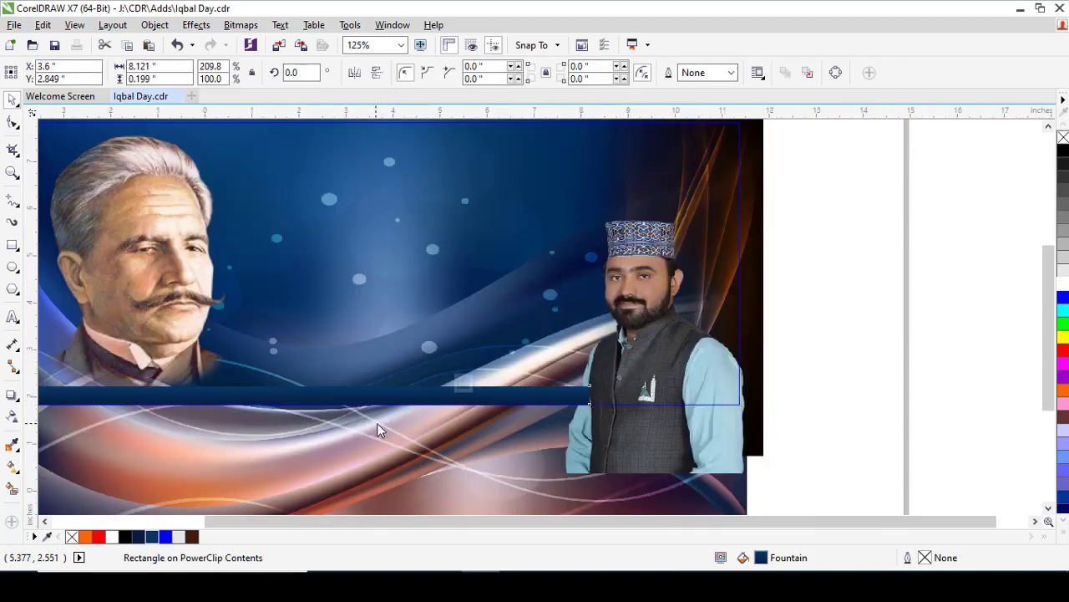
Bring both portraits in front of the strip and slide it right behind the man's photo, shortening its left end
click(313, 295)
shift+click(597, 333)
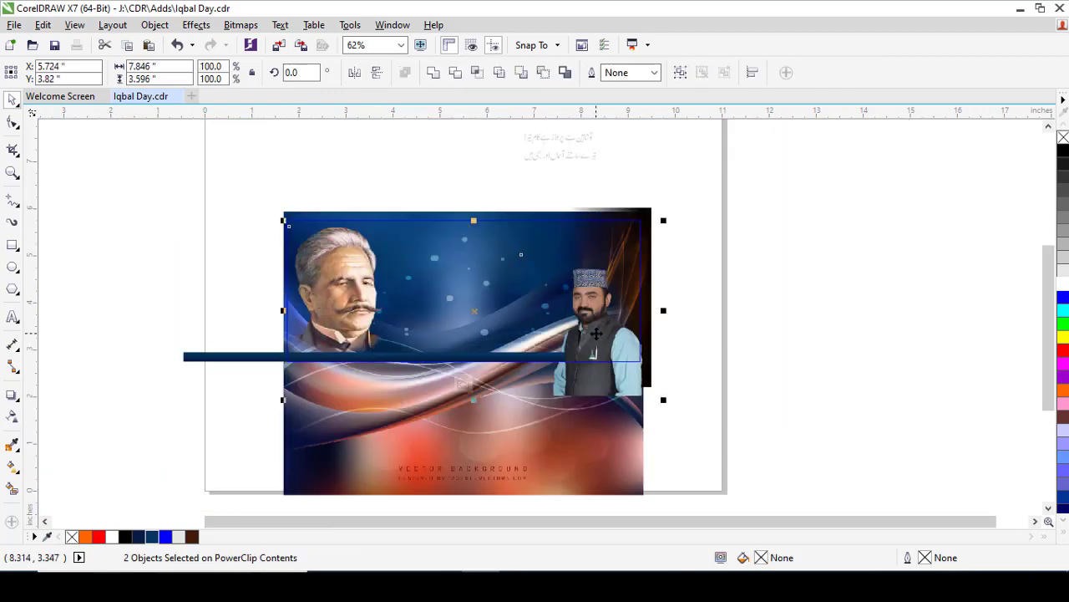
click(257, 361)
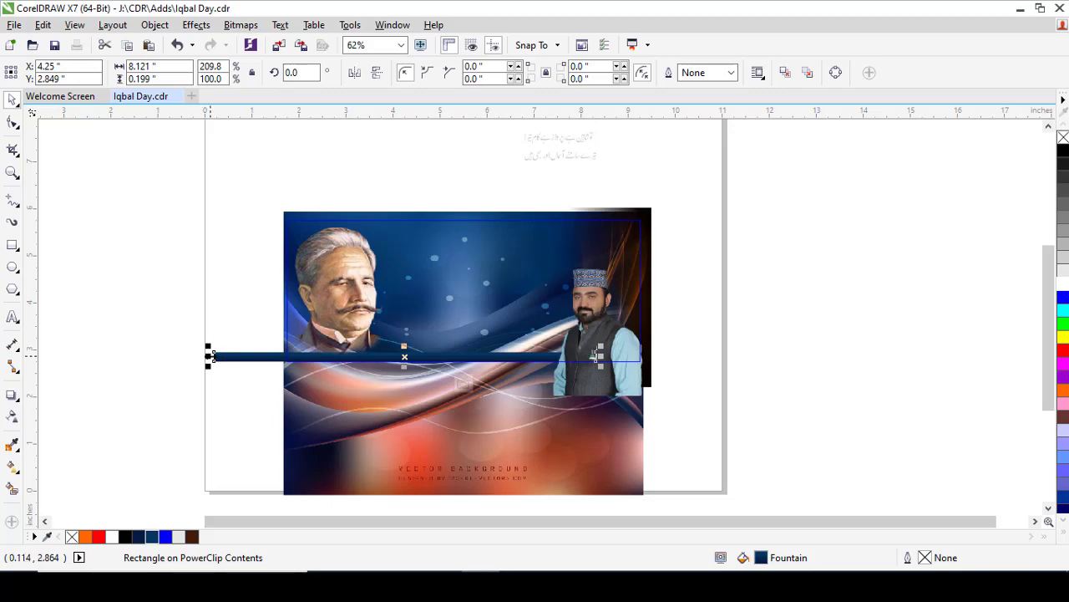
drag(210, 355, 270, 355)
Finish editing the banner's PowerClip contents and view the whole banner
right_click(520, 294)
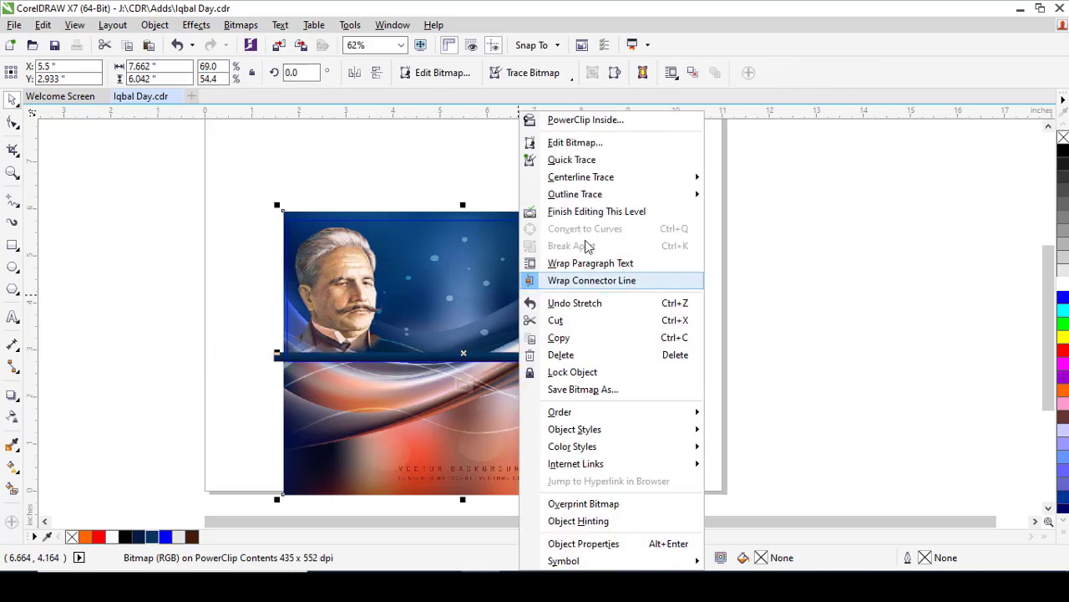
click(597, 211)
click(747, 222)
click(525, 271)
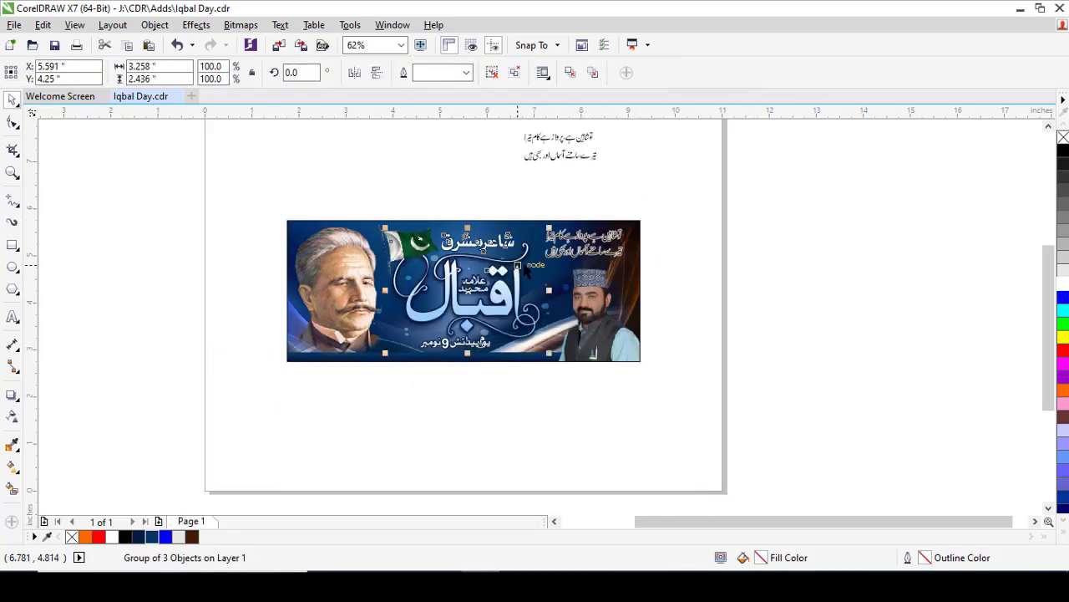
ctrl+click(595, 296)
key(shift+F2)
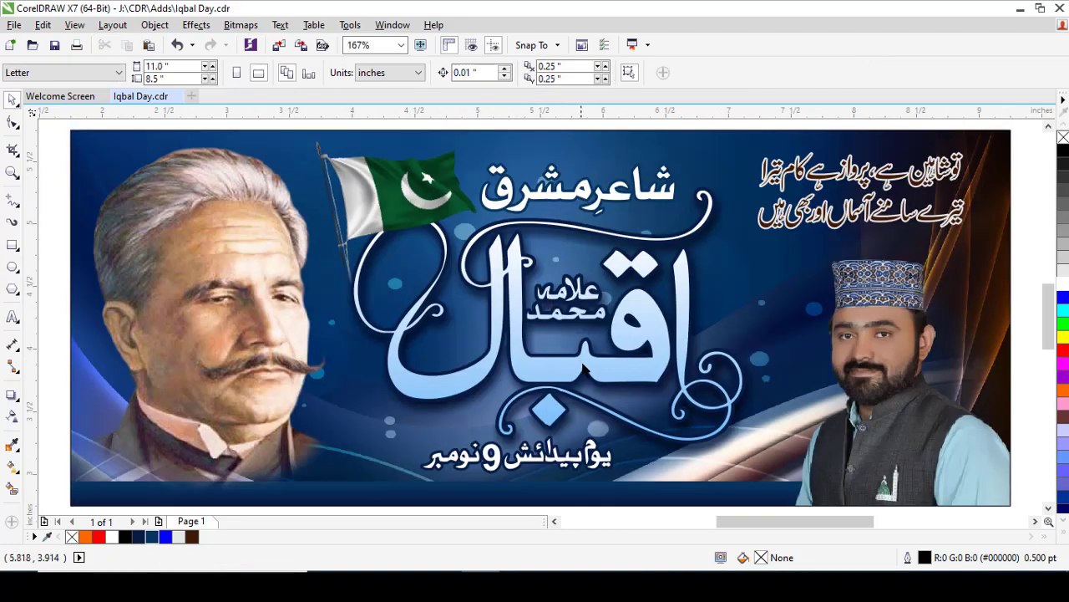
mouse_move(587, 367)
mouse_down()
mouse_move(598, 367)
mouse_move(595, 358)
mouse_up()
key(Escape)
key(shift+F4)
scroll(630, 359, up, 2)
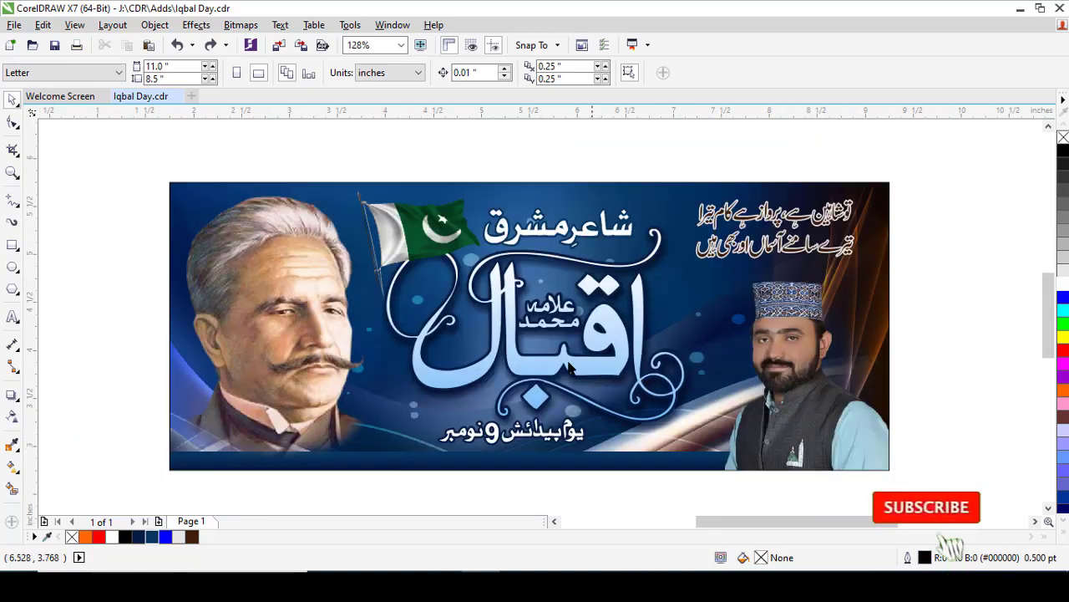
Move the calligraphy group slightly right, and enlarge the flag so that it sits just above the calligraphy's left swash
drag(593, 359, 581, 358)
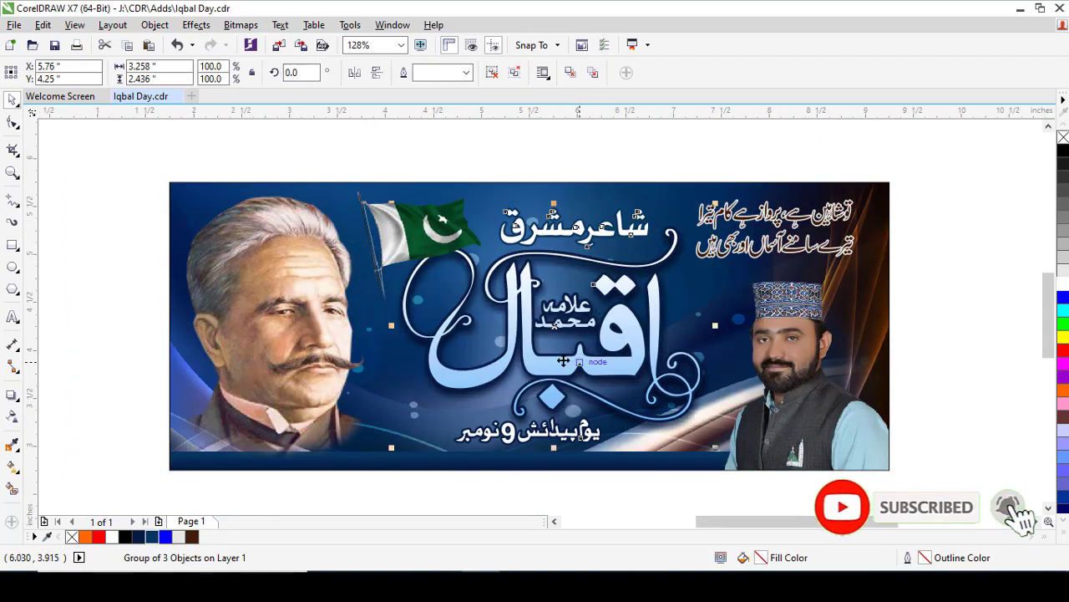
click(422, 239)
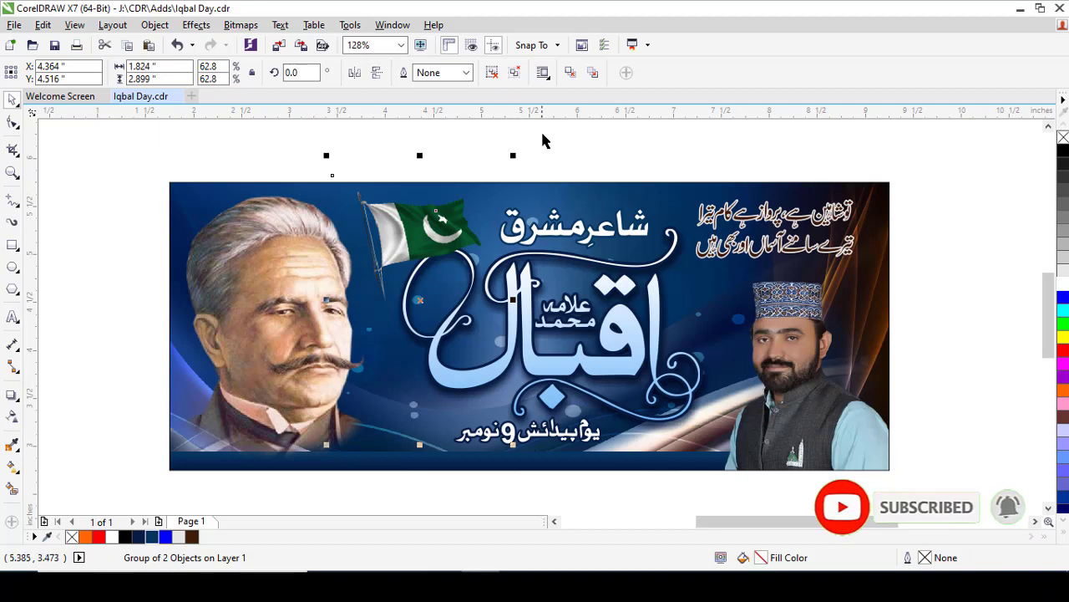
drag(512, 156, 526, 134)
drag(427, 214, 440, 229)
click(261, 223)
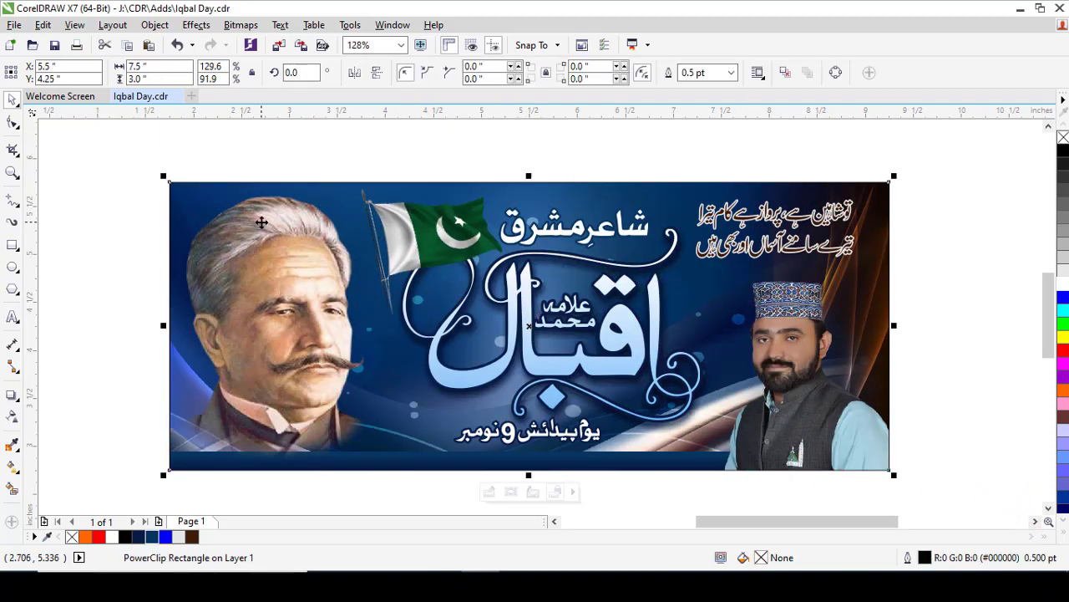
click(291, 159)
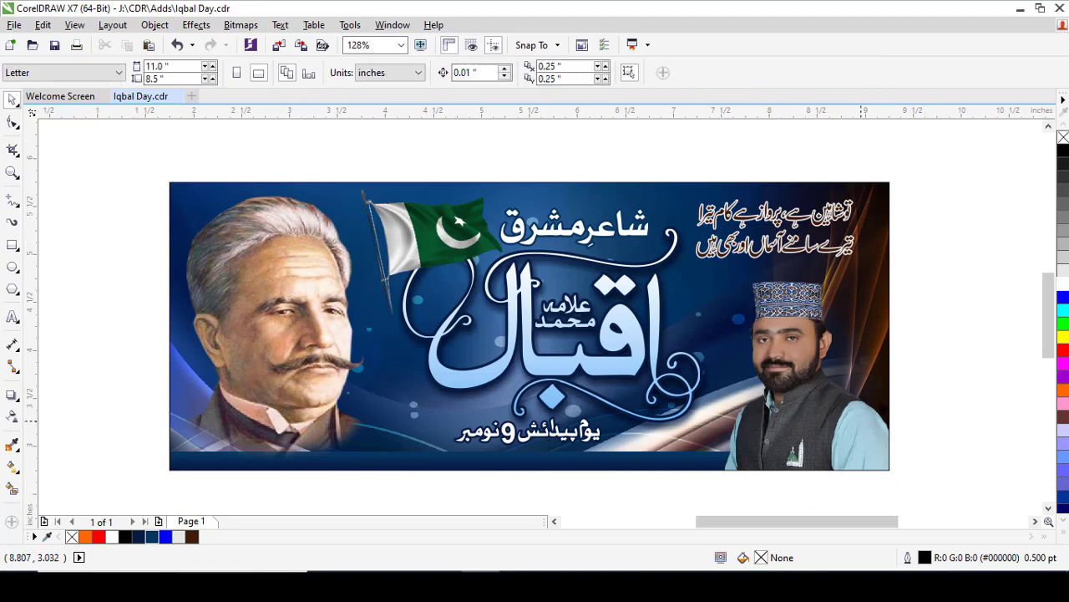
Paste the contact line from PRint Line.cdr, scale it to about 6.97 inches wide and place it on the bottom strip
drag(511, 340, 847, 501)
right_click(266, 391)
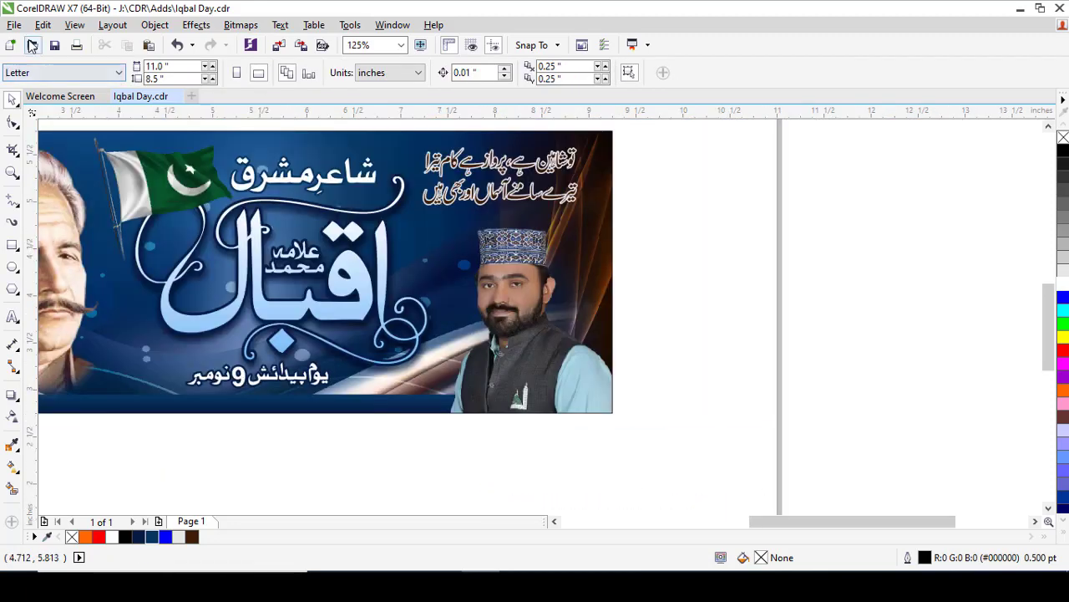
key(ctrl+v)
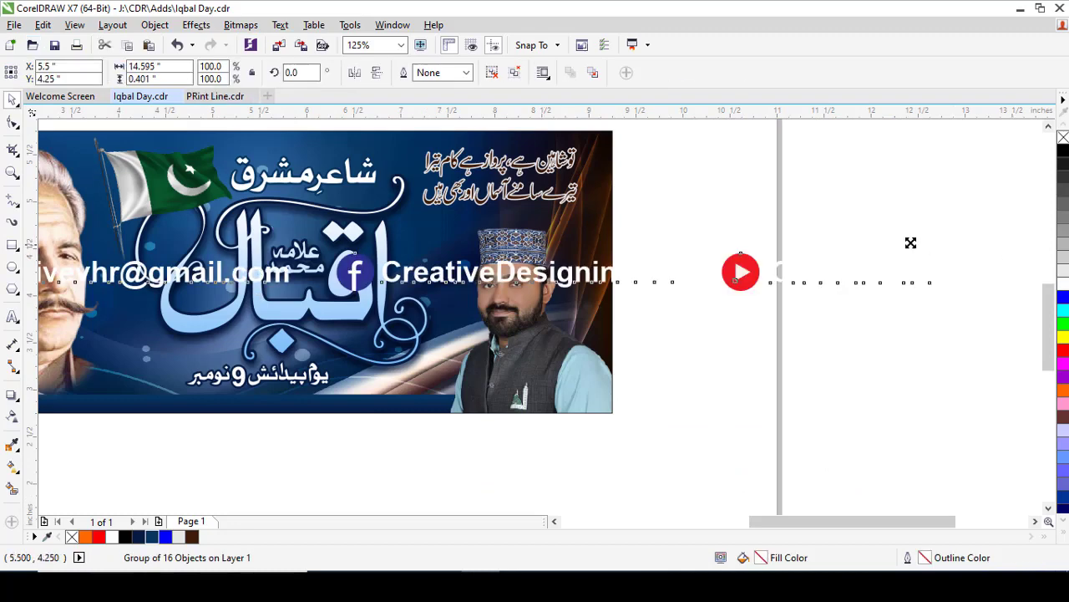
drag(910, 242, 593, 256)
drag(422, 271, 281, 403)
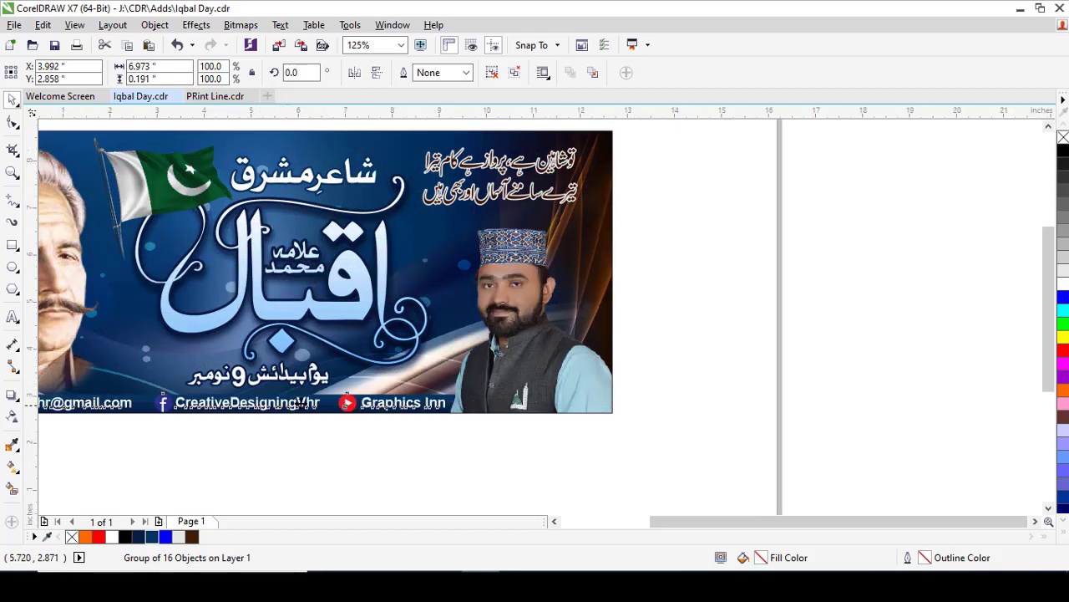
Shrink the contact line to about 5.62 inches wide and start it just inside the banner's left edge
scroll(280, 403, down, 2)
scroll(221, 313, up, 2)
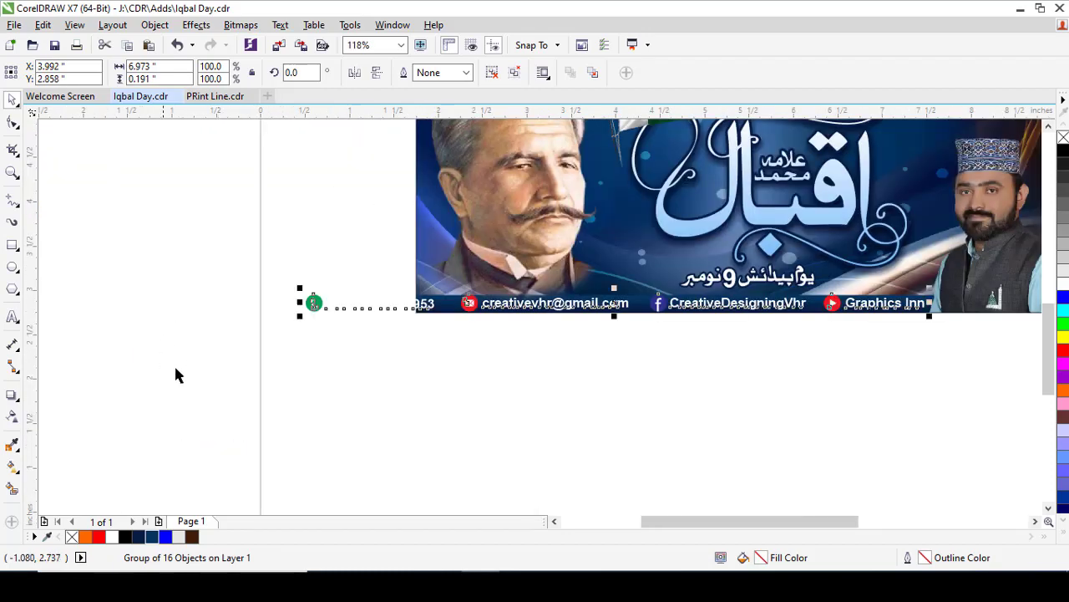
drag(318, 288, 421, 286)
drag(314, 302, 416, 298)
Fine-tune the contact line's size and position so it fits inside the strip between the banner's left edge and the man's photo
scroll(469, 326, up, 3)
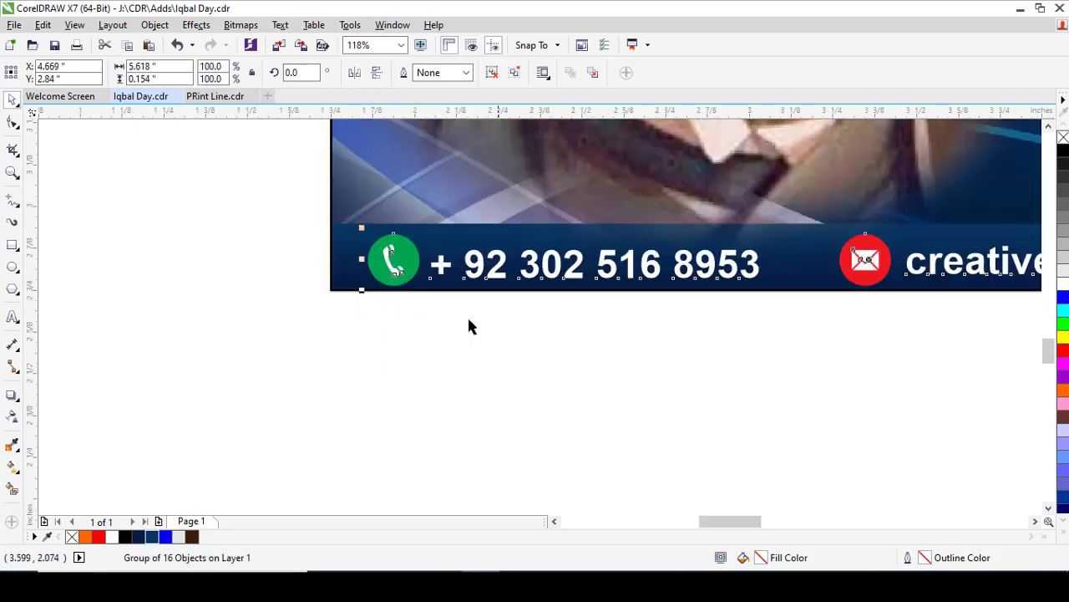
drag(361, 225, 403, 252)
scroll(926, 283, down, 2)
scroll(926, 283, down, 3)
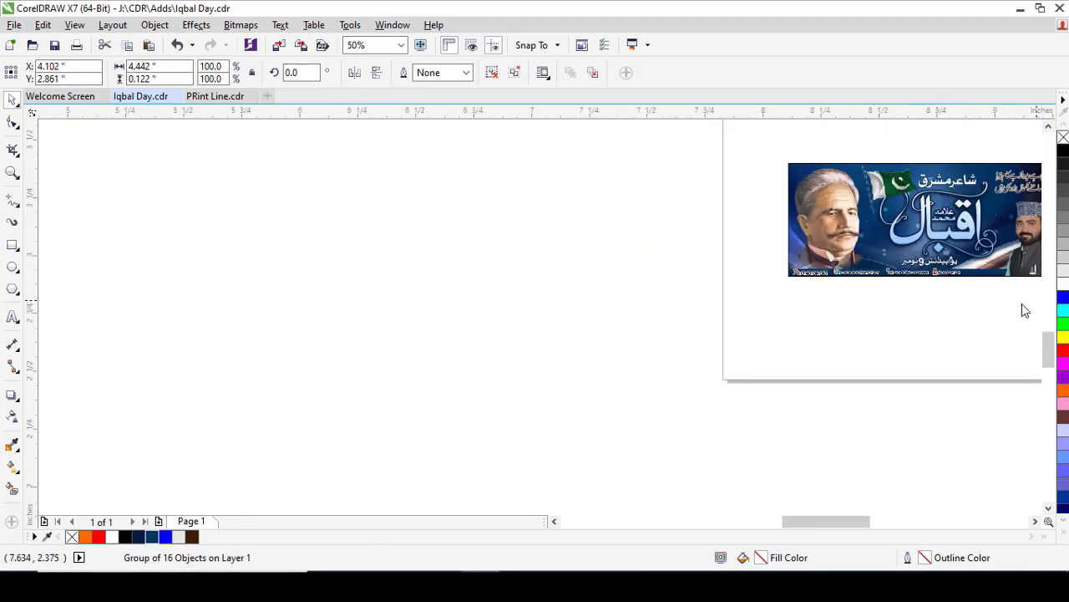
scroll(1022, 305, up, 3)
drag(379, 306, 493, 335)
Edit the banner's PowerClip contents and raise the top edge of the gradient strip slightly
click(593, 280)
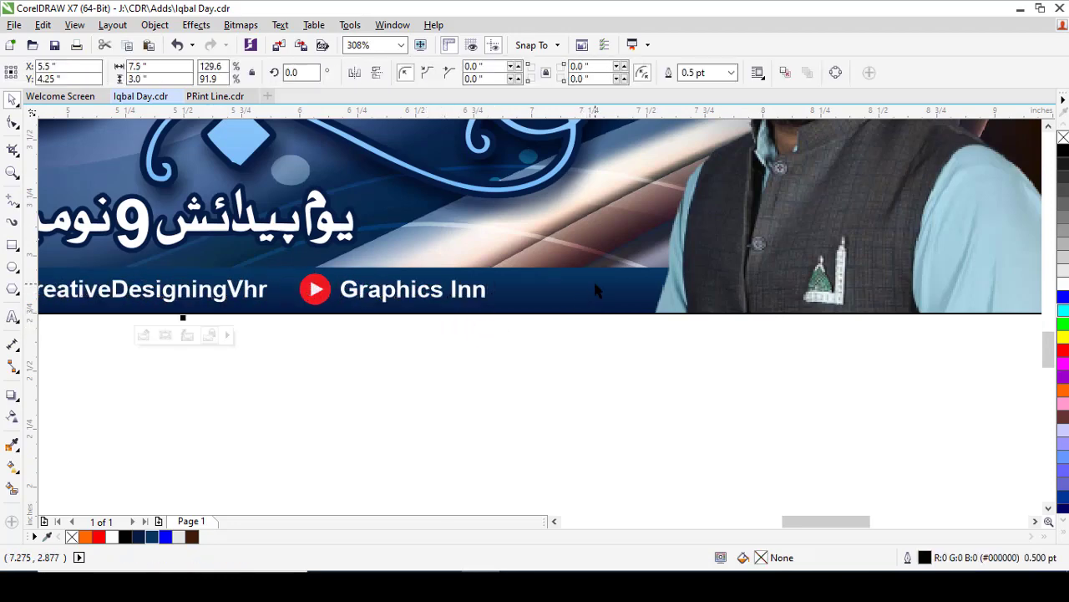
right_click(593, 279)
click(656, 160)
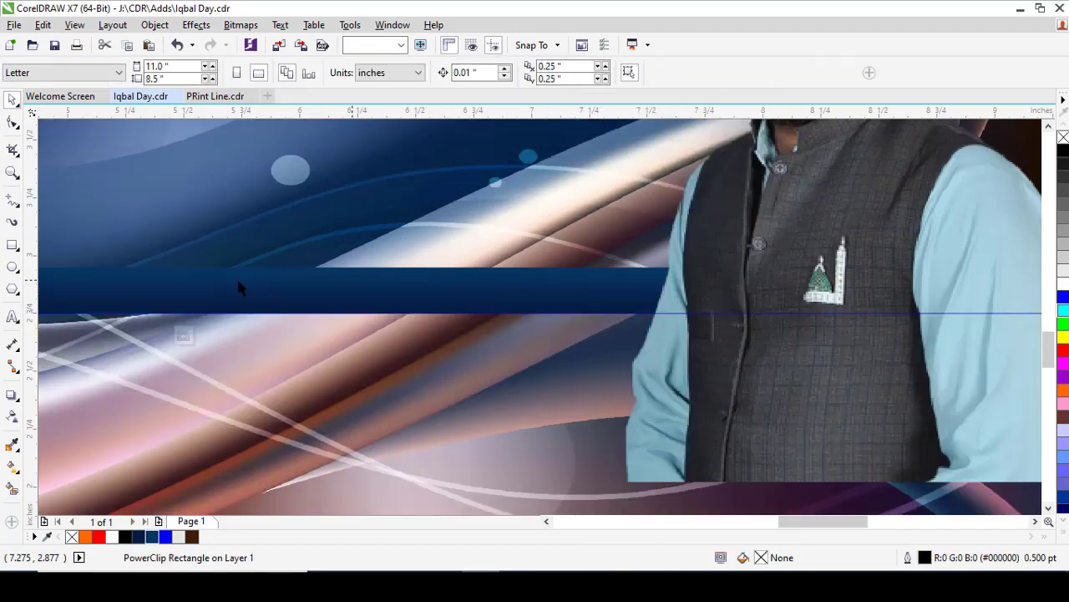
scroll(326, 322, up, 3)
click(327, 322)
scroll(329, 320, down, 2)
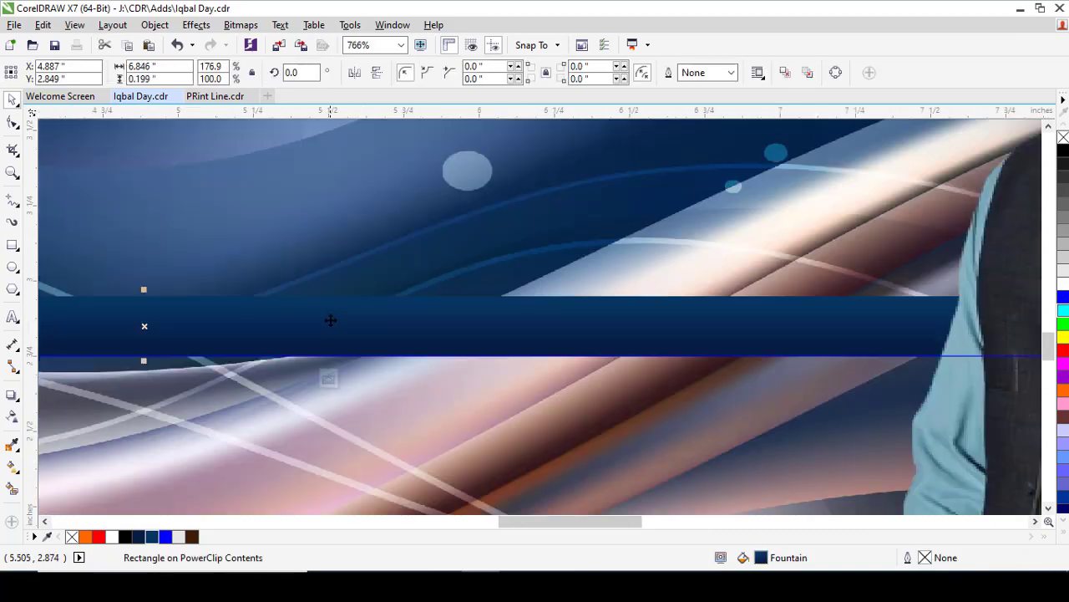
drag(190, 239, 97, 341)
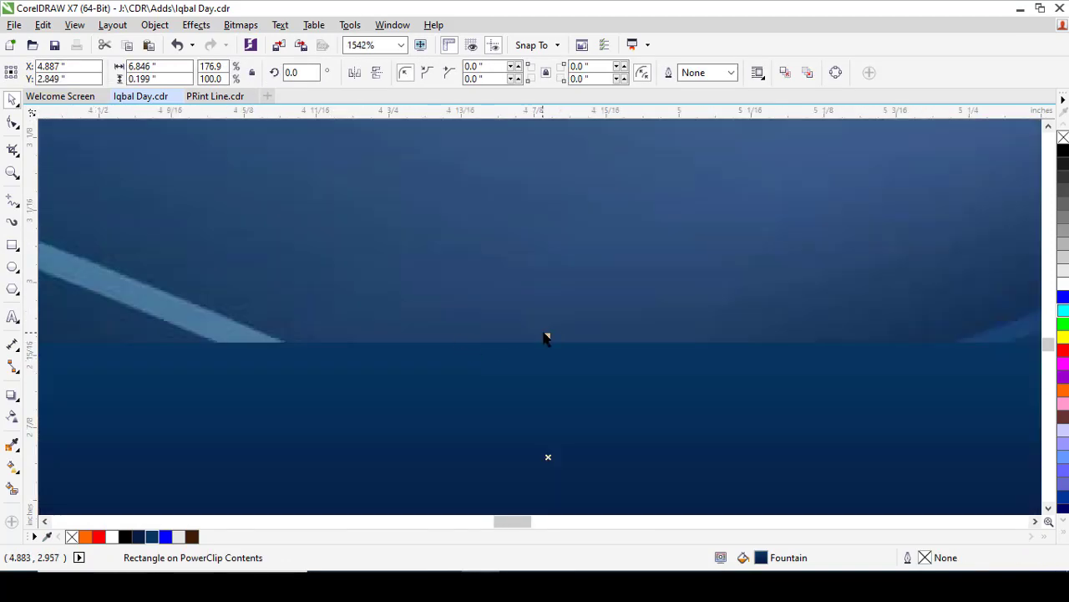
drag(547, 336, 547, 312)
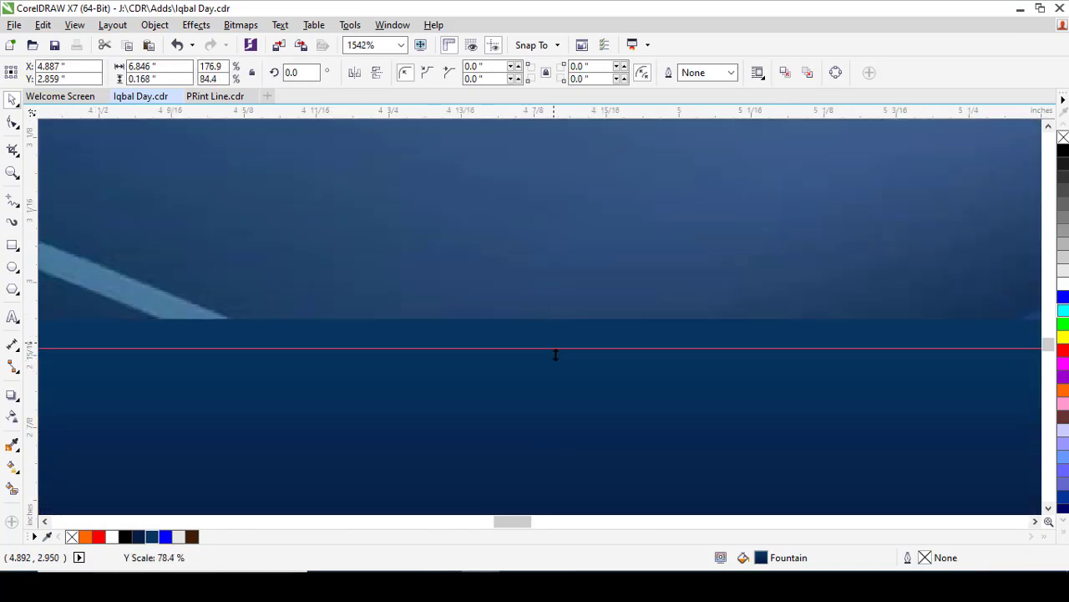
Make a white line about 0.002 inches high from a copy of the strip and align it with the strip's top edge
drag(556, 355, 565, 438)
click(1063, 285)
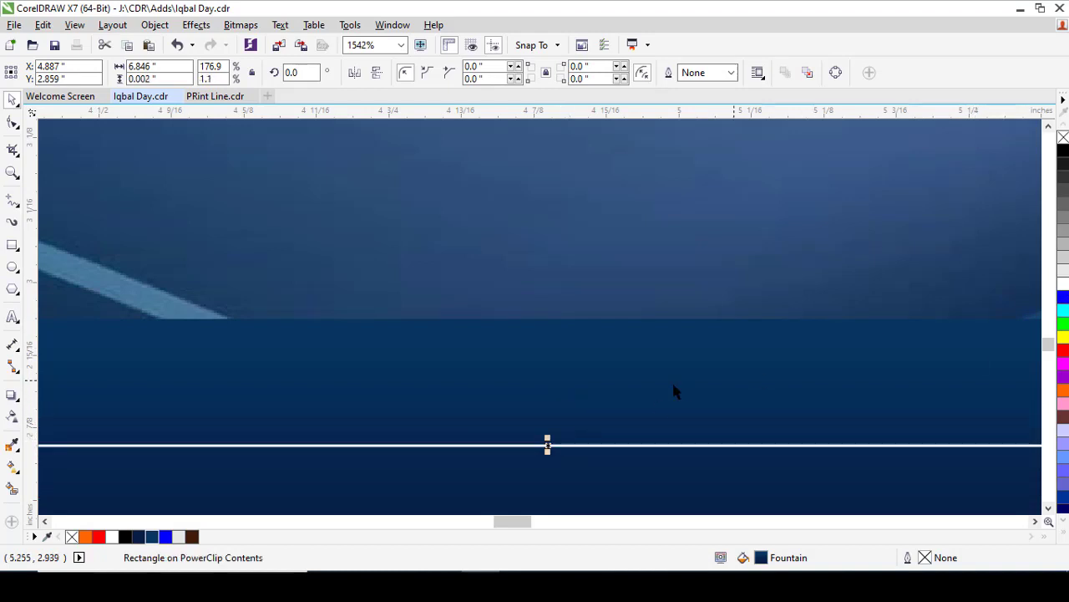
shift+click(674, 385)
key(t)
Thicken the white line to about 0.005 inches and finish editing the PowerClip contents
scroll(555, 317, up, 4)
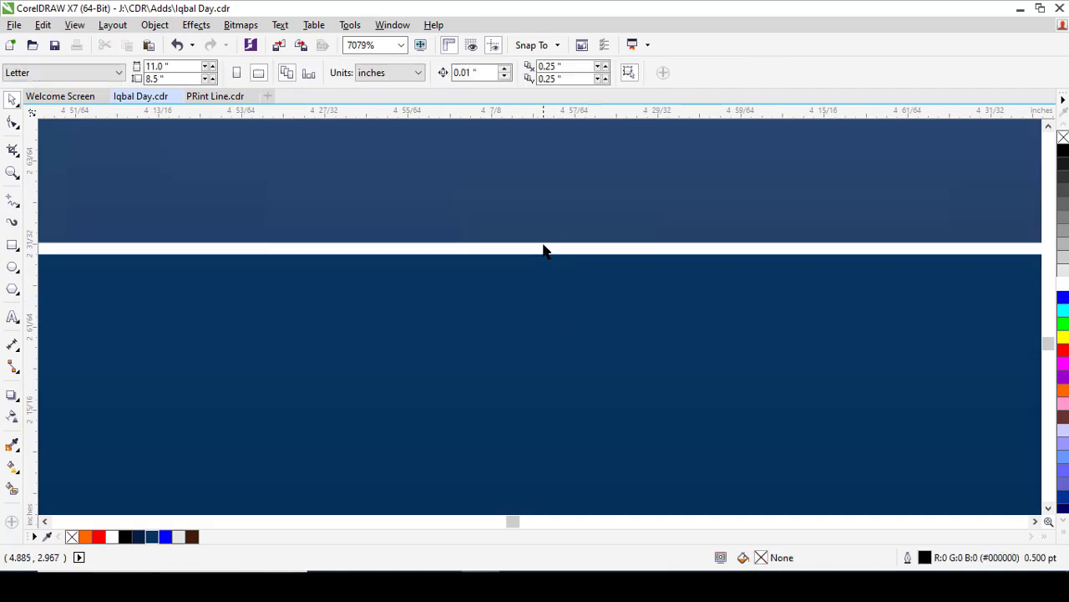
click(546, 253)
click(551, 260)
drag(555, 260, 553, 268)
right_click(553, 267)
click(618, 194)
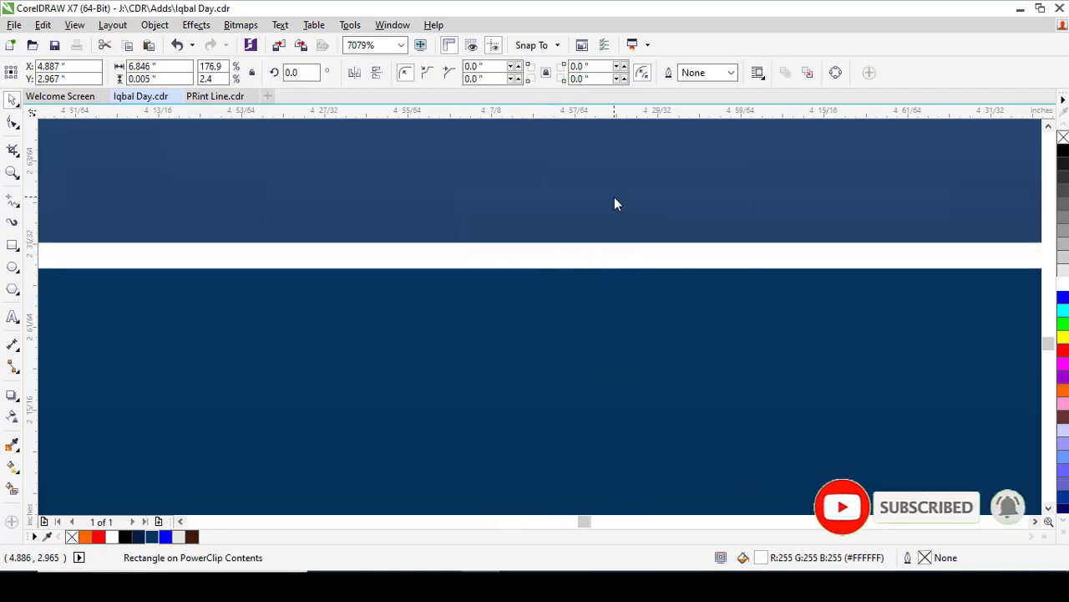
Delete the spare copy of the verse above the banner and show the finished banner in full-screen preview
scroll(612, 205, down, 5)
scroll(611, 209, down, 3)
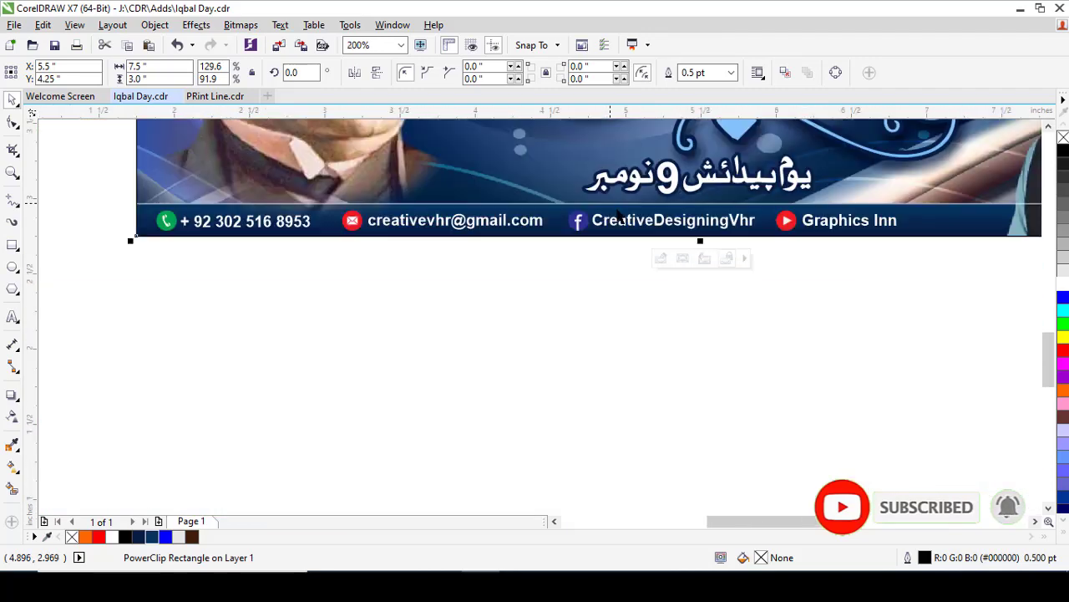
click(694, 239)
scroll(694, 238, down, 2)
click(673, 170)
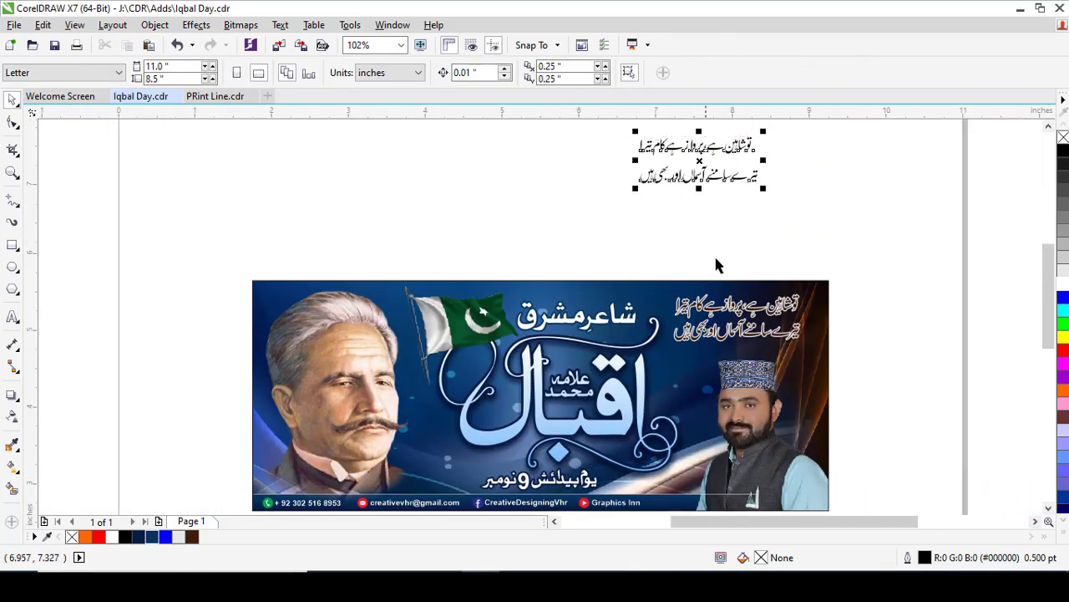
key(Delete)
key(F4)
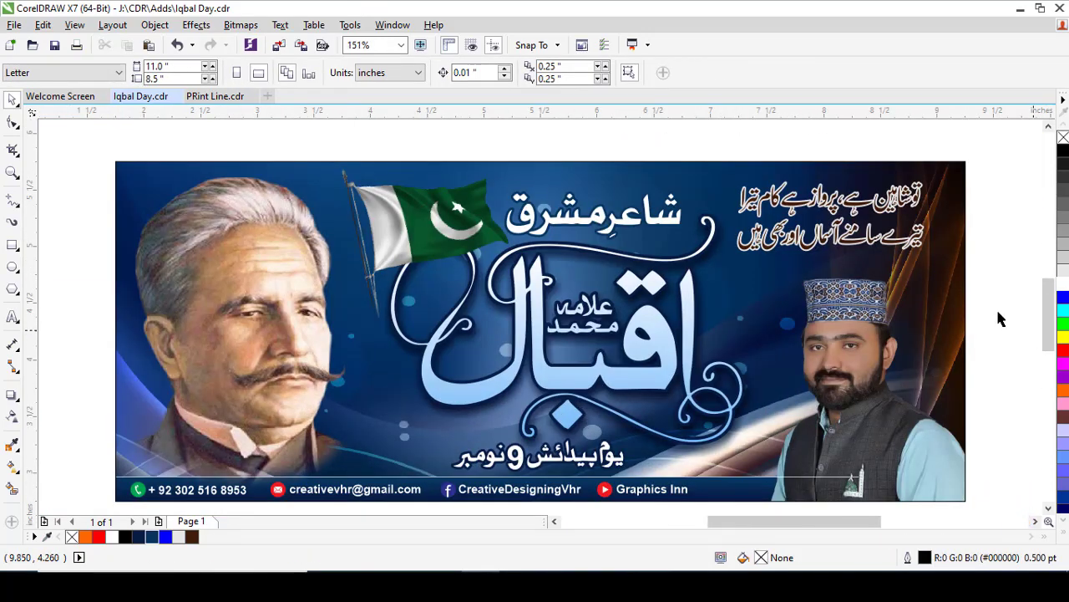
key(F9)
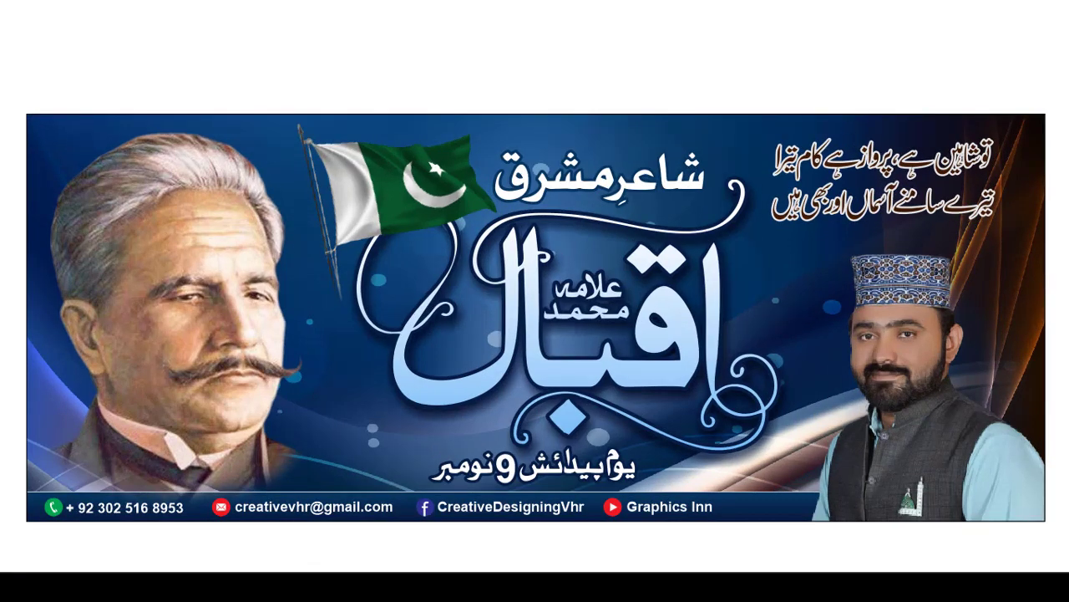